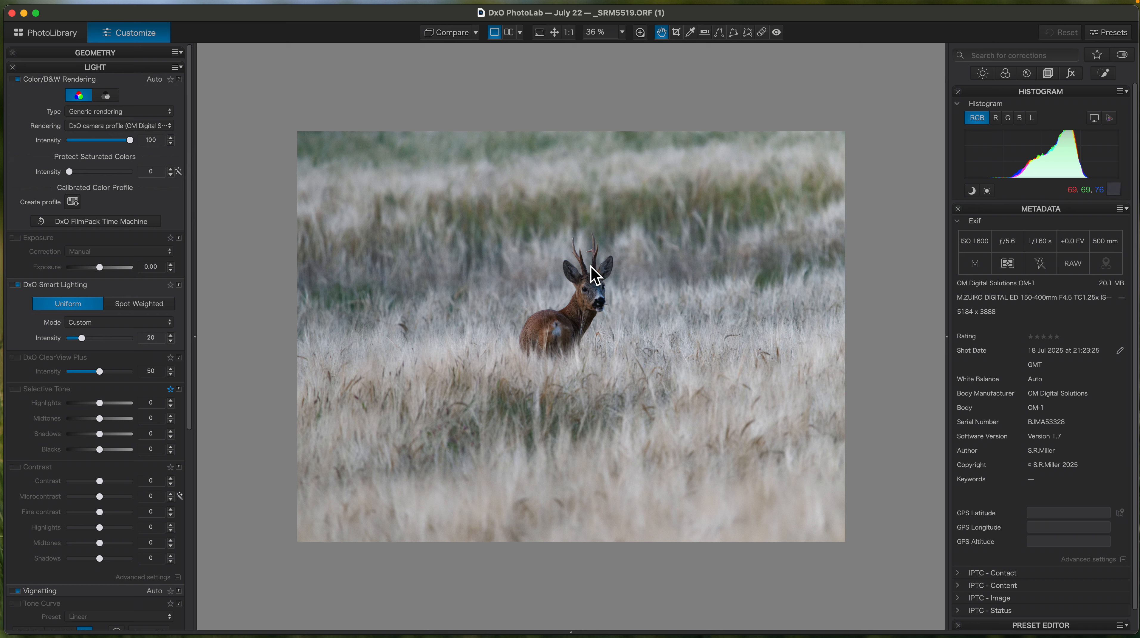
Step: Inspect the deer's head and body at 100% with the Loupe, and compare the photo with its uncorrected version
key(l)
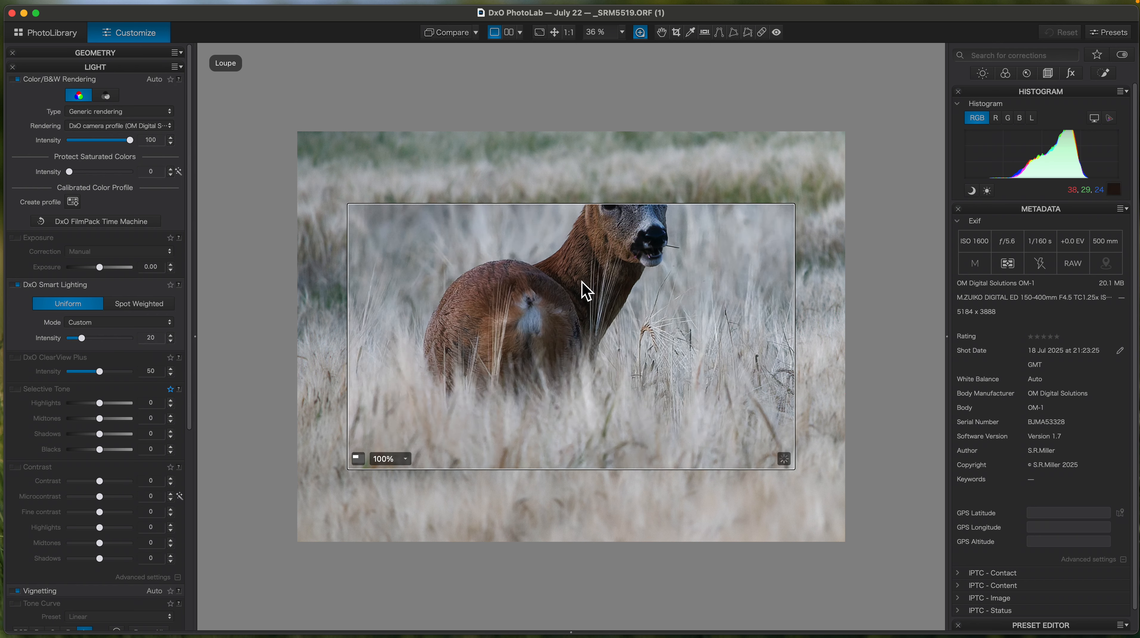
drag(578, 346, 575, 300)
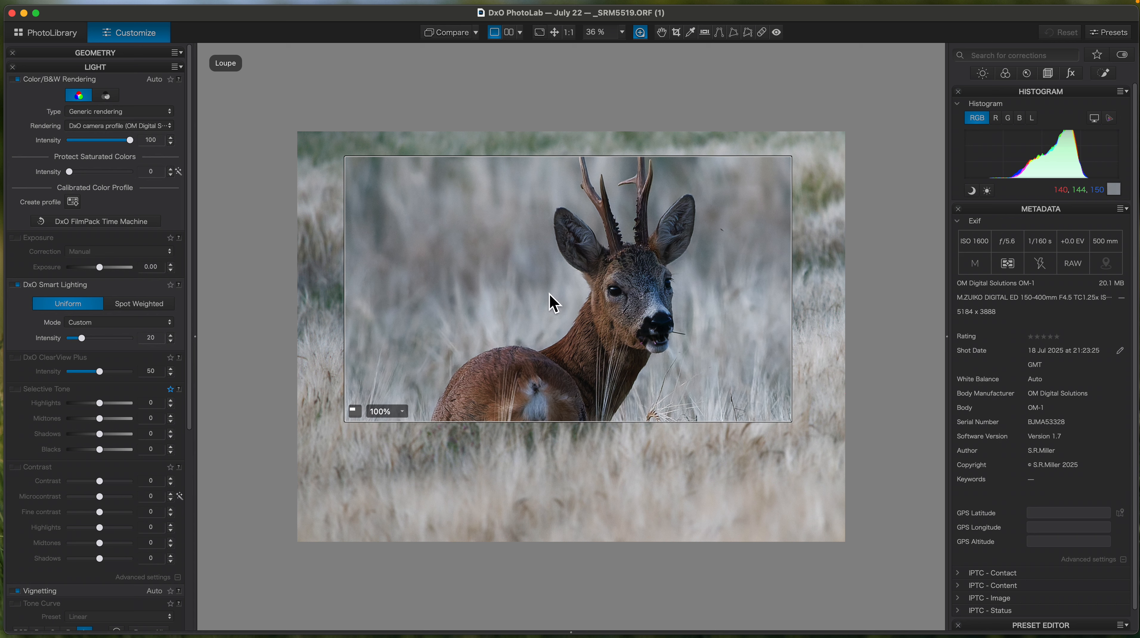
key(l)
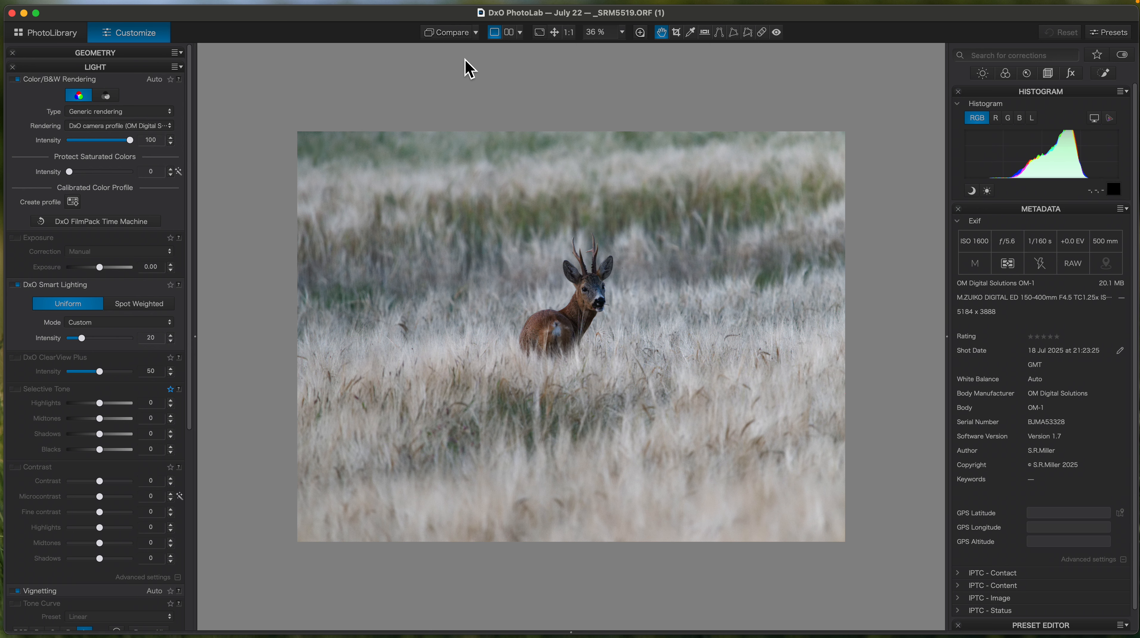
click(452, 33)
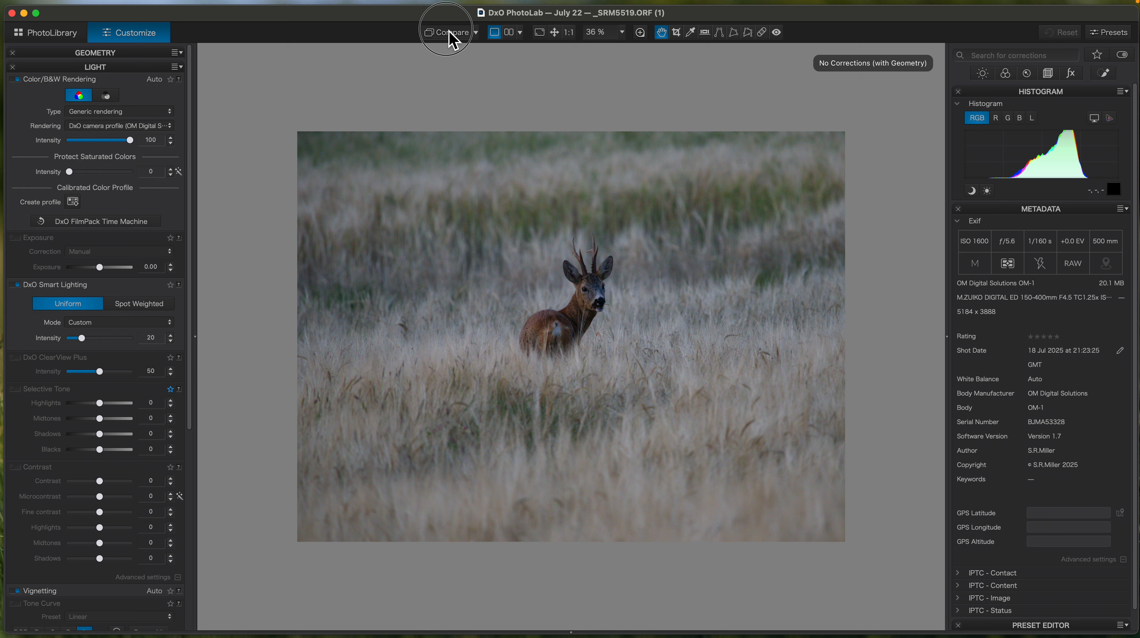
drag(450, 34, 452, 35)
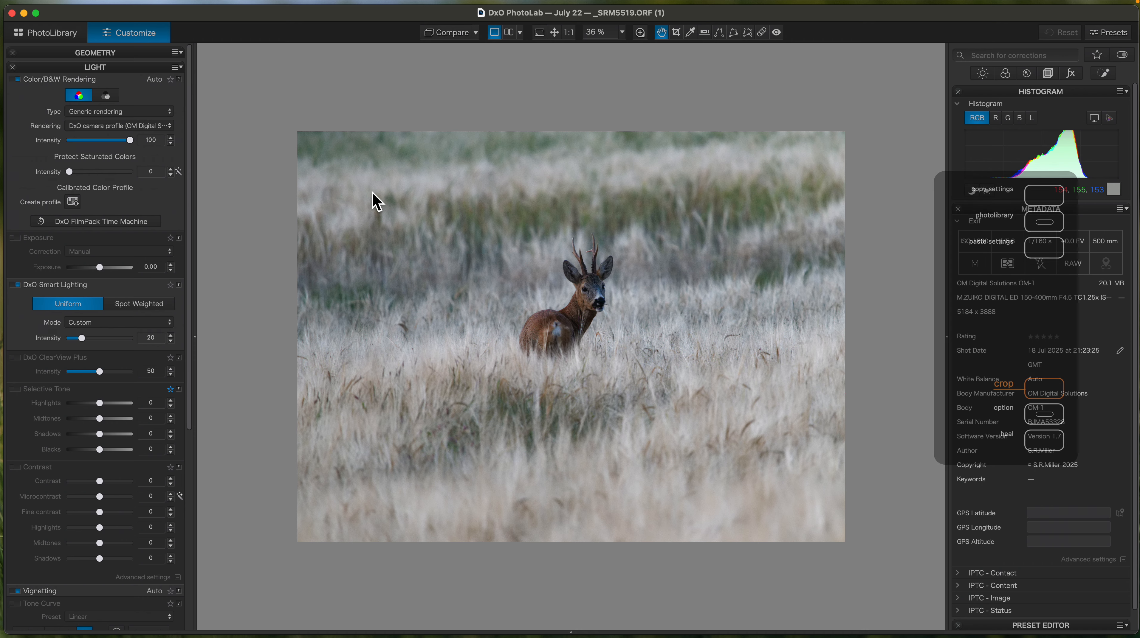
Step: Crop the photo in its original proportions to 4224 x 3168 px around the deer
key(c)
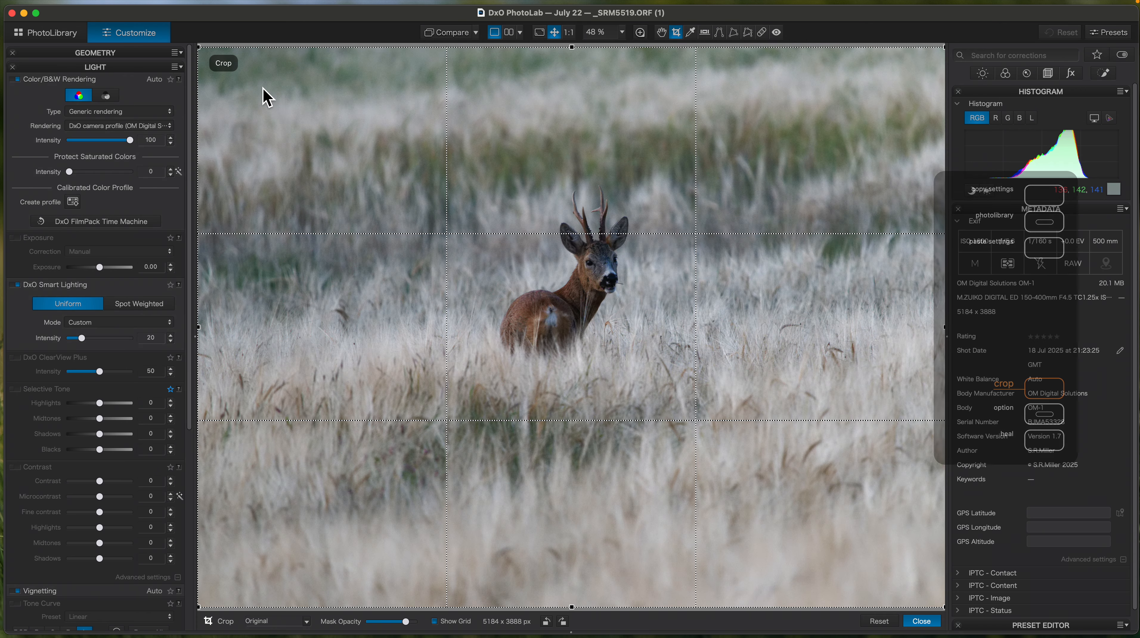
click(199, 51)
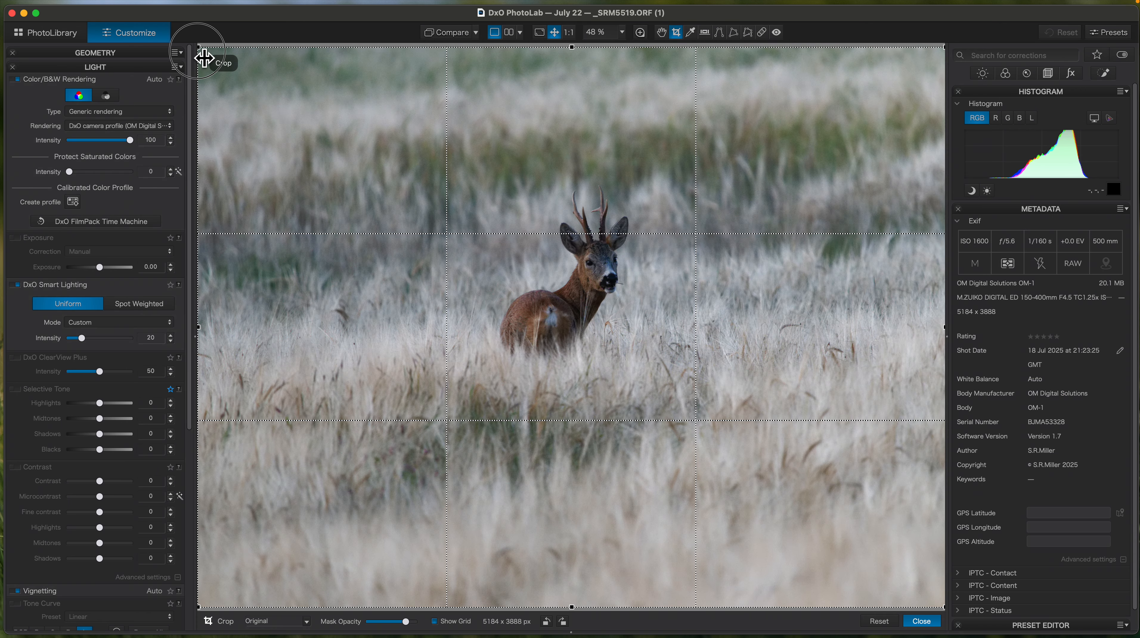
drag(199, 48, 331, 140)
drag(446, 262, 406, 210)
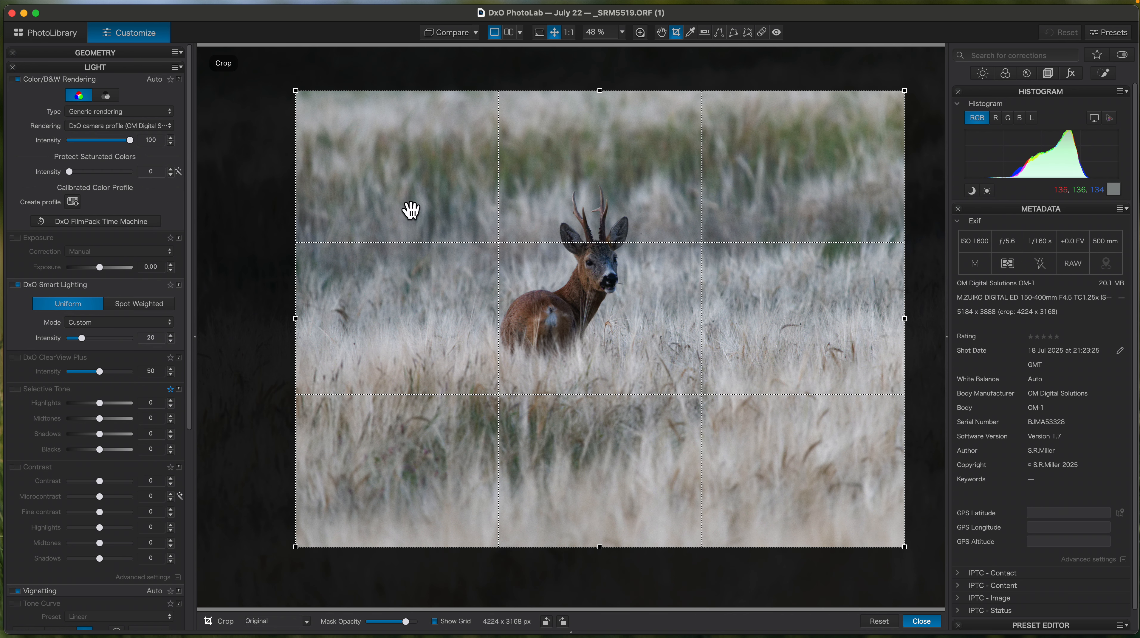
key(Return)
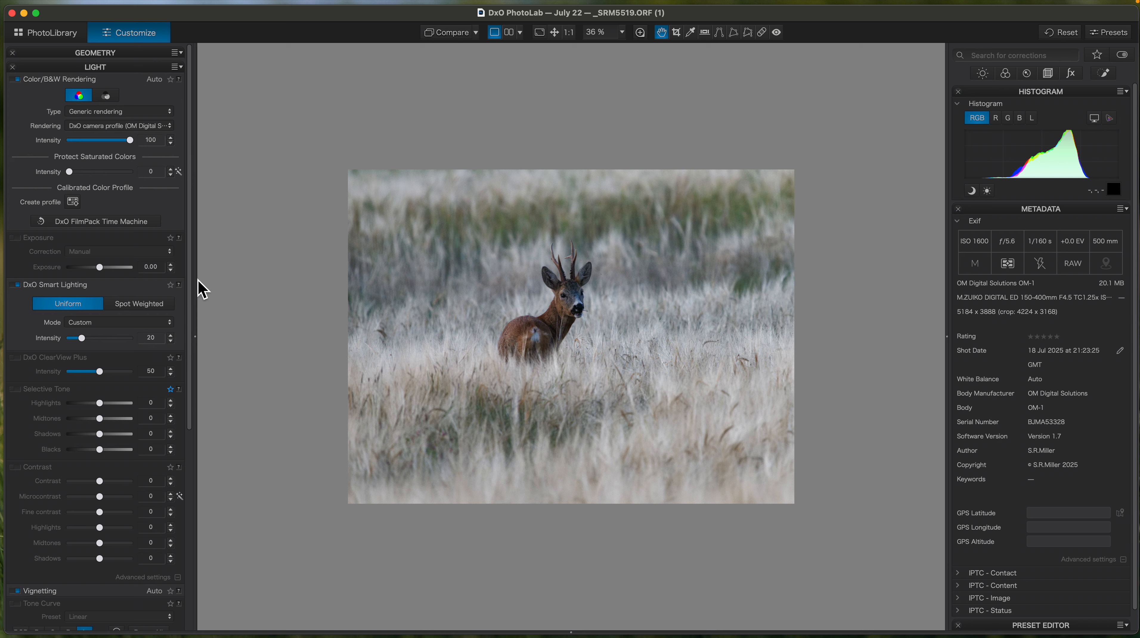
Step: Raise the DxO Smart Lighting intensity to 25
drag(189, 291, 193, 367)
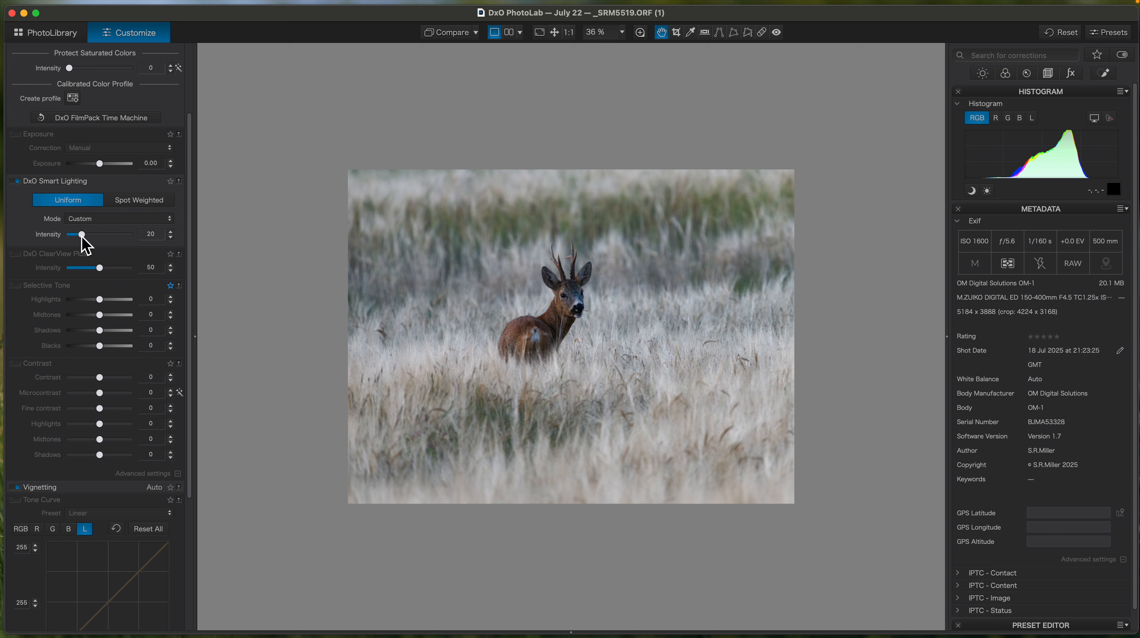
mouse_move(84, 236)
mouse_down()
mouse_move(120, 237)
mouse_move(77, 238)
mouse_move(86, 238)
mouse_up()
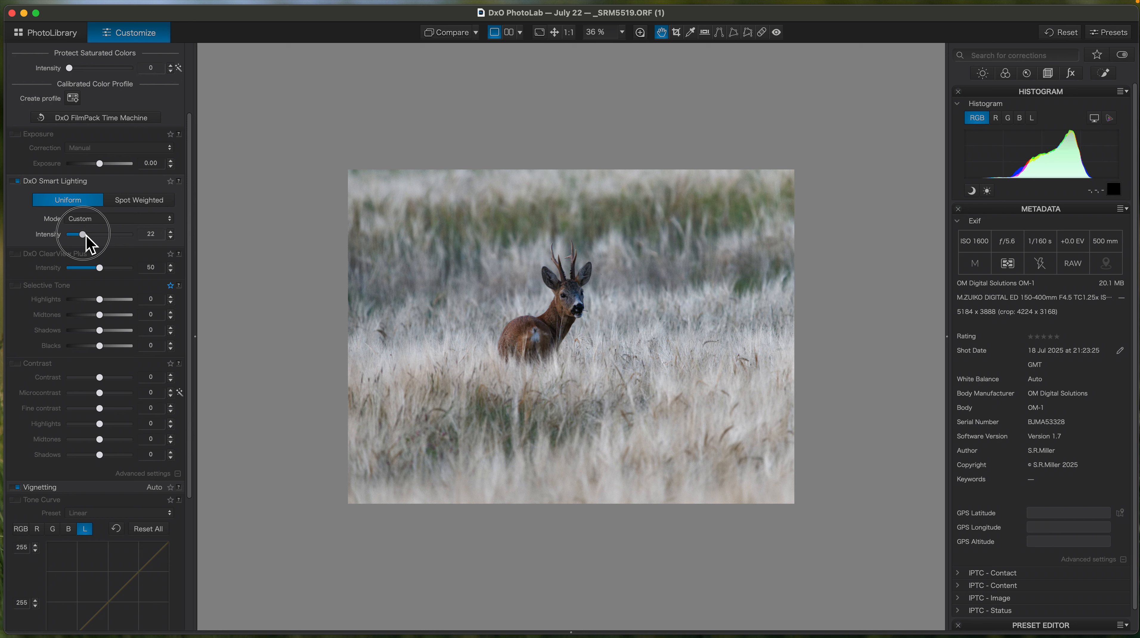
drag(91, 245, 93, 246)
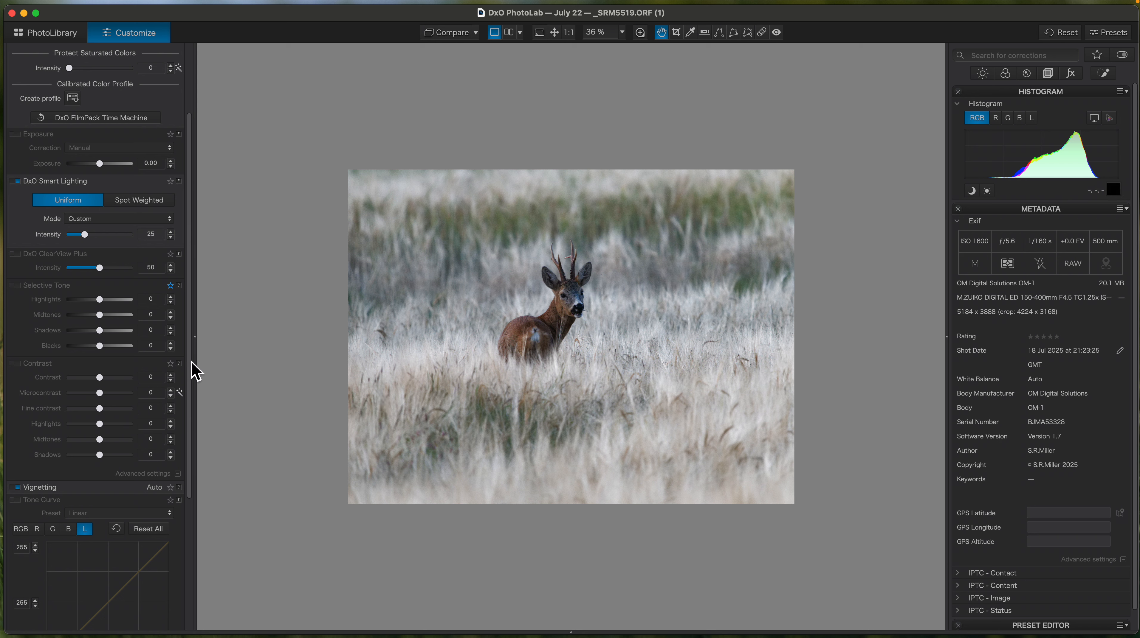
Step: Warm the photo by setting the white balance temperature to 6096
drag(193, 367, 217, 475)
click(110, 538)
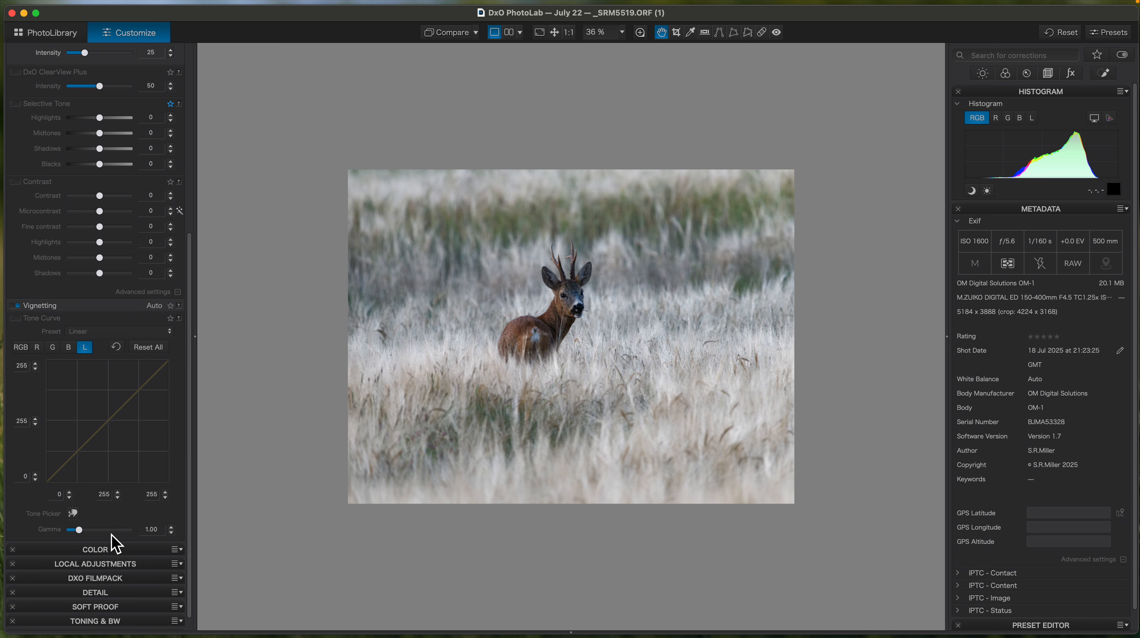
drag(188, 459, 193, 581)
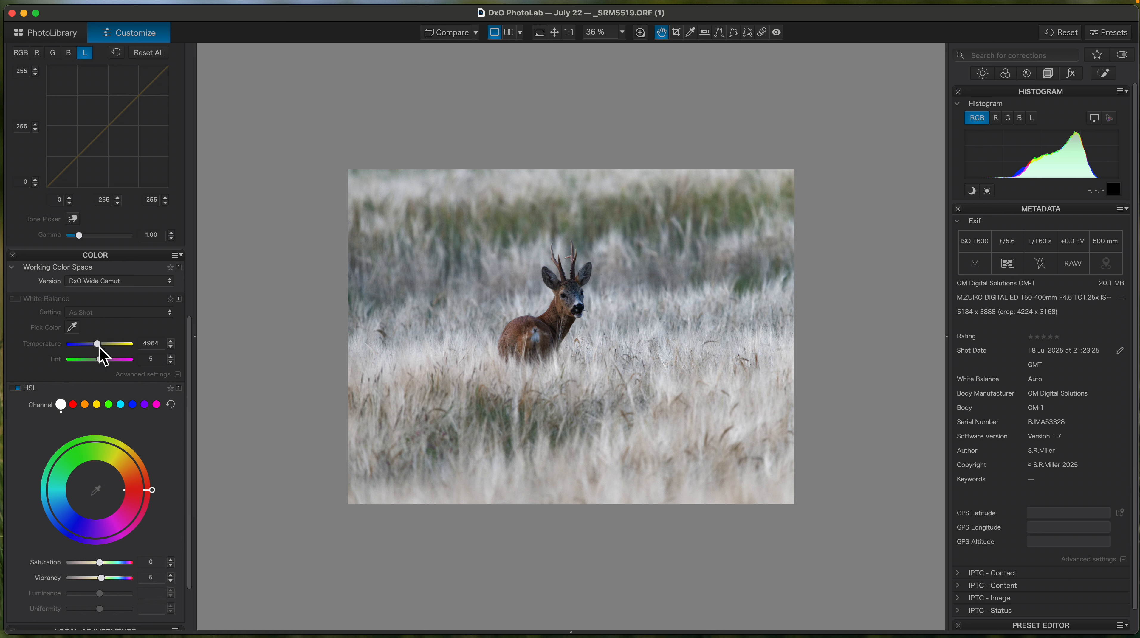
drag(99, 346, 113, 358)
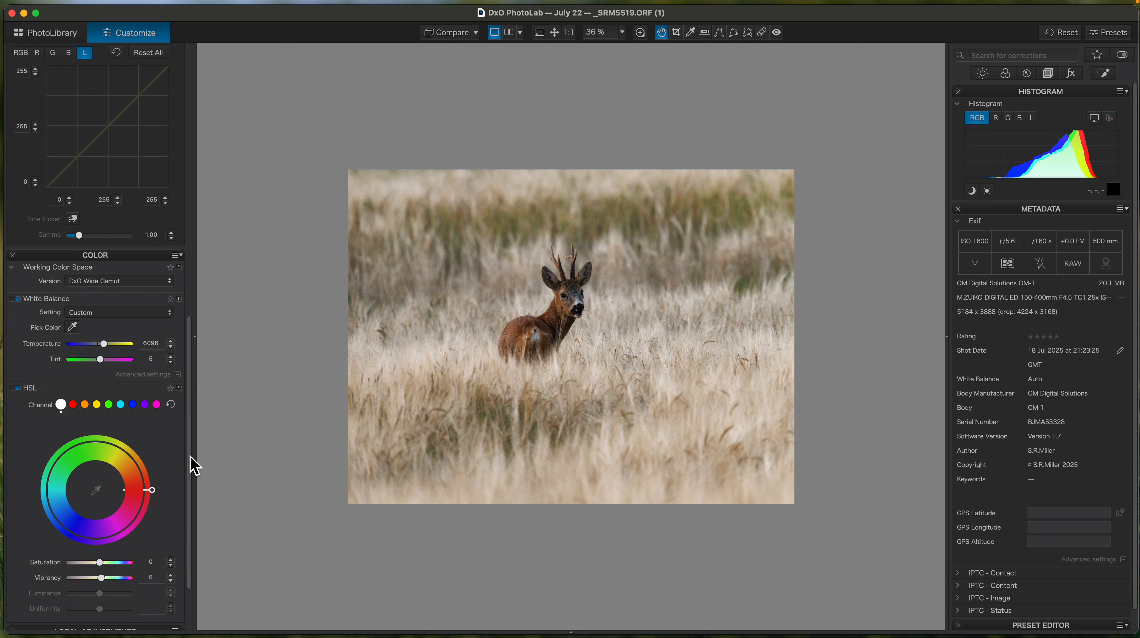
Step: Collapse the Color corrections, try DxO ClearView Plus at intensity 23, and switch it back off
click(112, 259)
drag(190, 427, 207, 332)
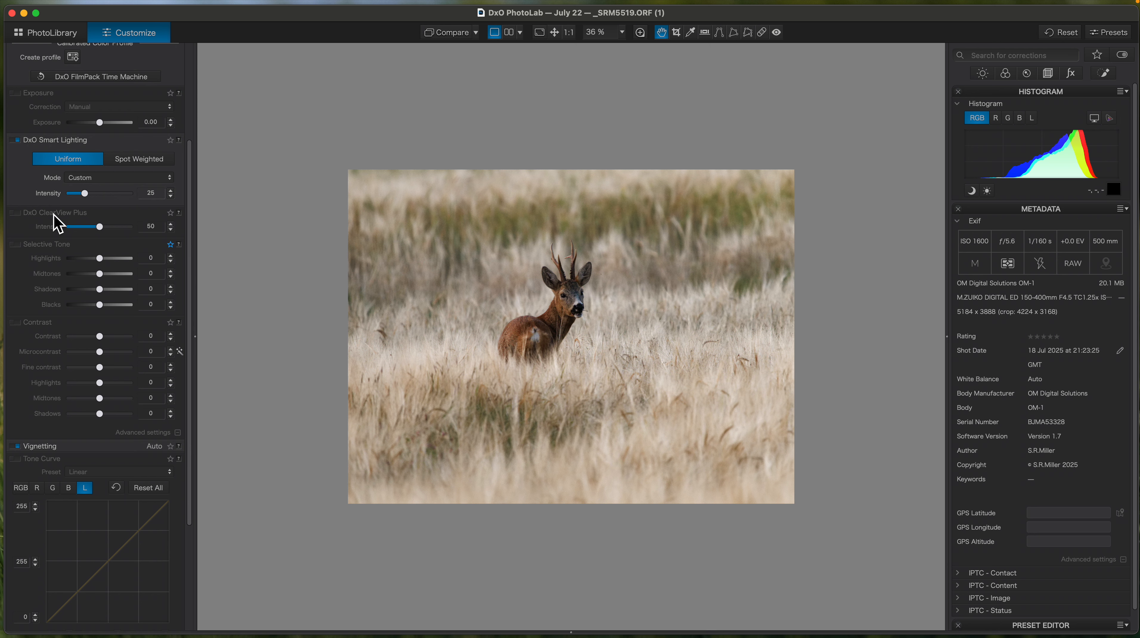
drag(102, 231, 92, 230)
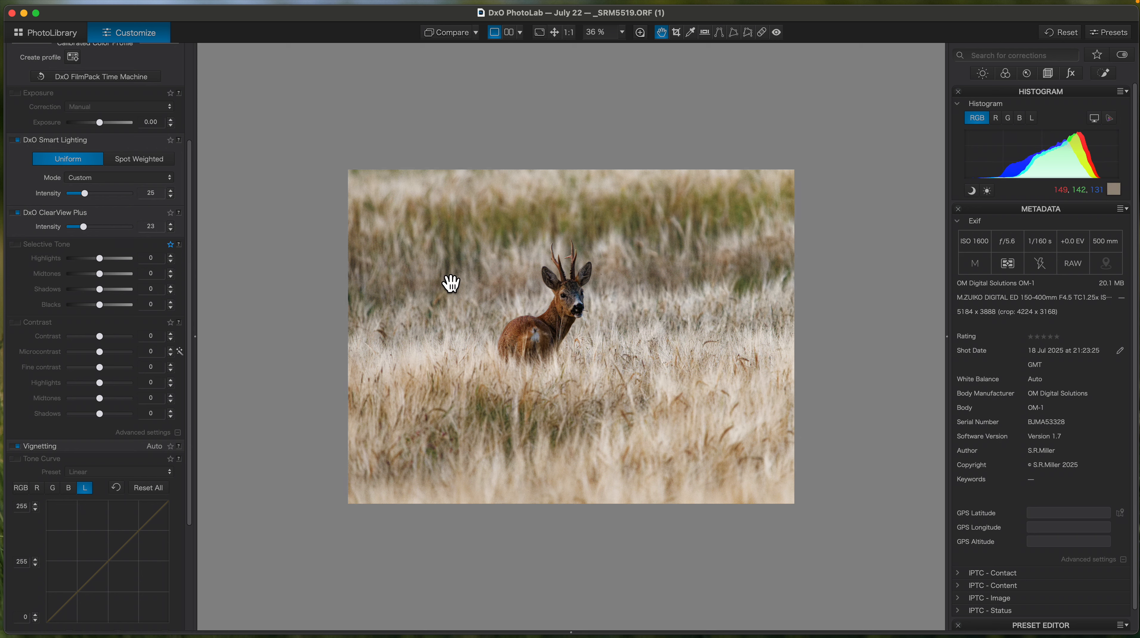
click(17, 214)
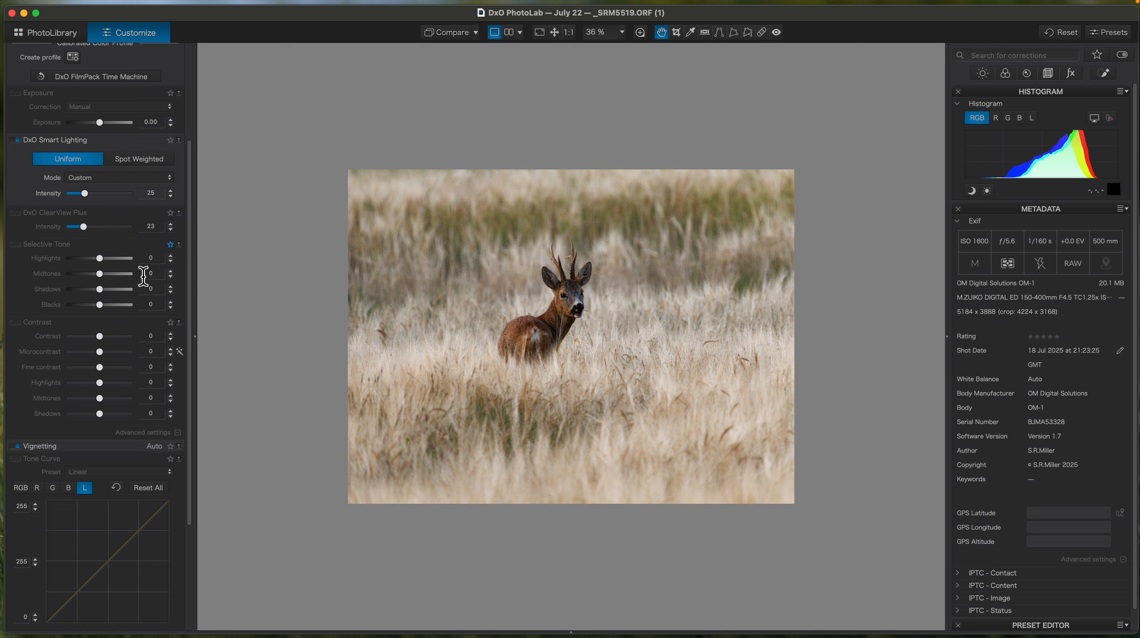
Step: Lift the Selective Tone shadows to 12 and midtones to 21
scroll(195, 304, down, 2)
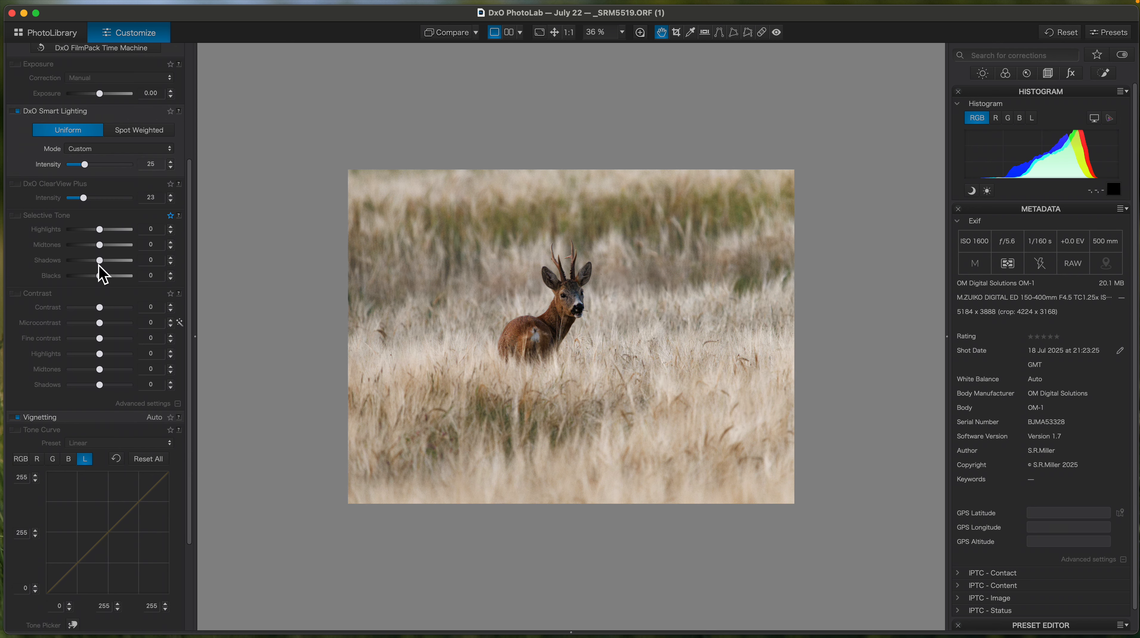
drag(103, 262, 113, 274)
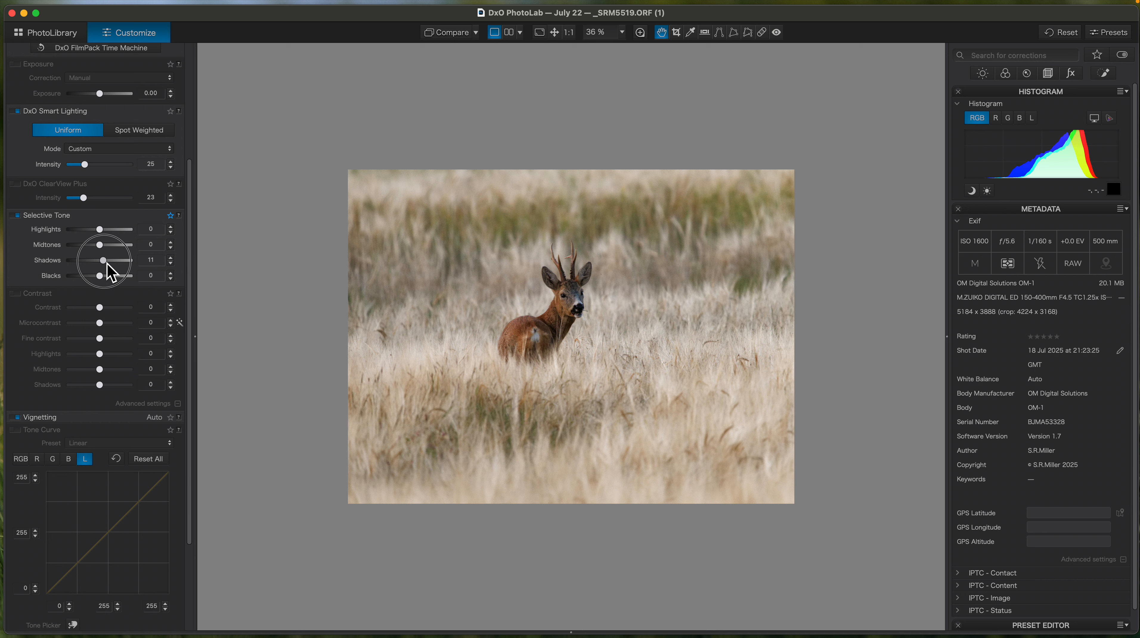
drag(111, 274, 111, 252)
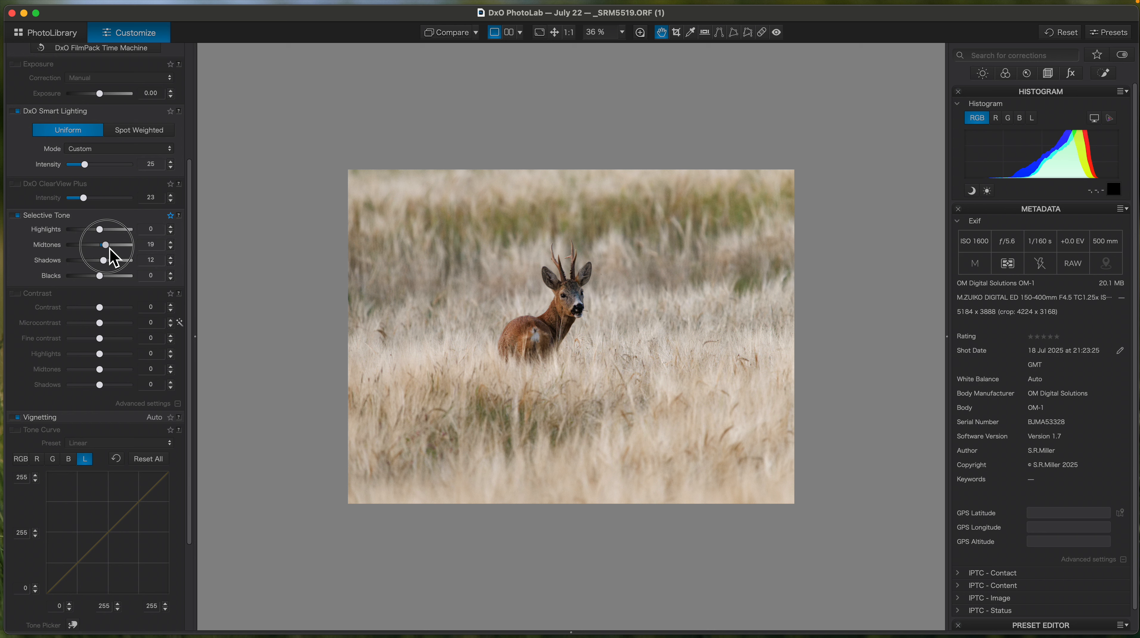
drag(110, 248, 110, 250)
drag(111, 250, 114, 261)
Step: Turn on the highlight and shadow clipping warnings for the photo
scroll(196, 345, down, 5)
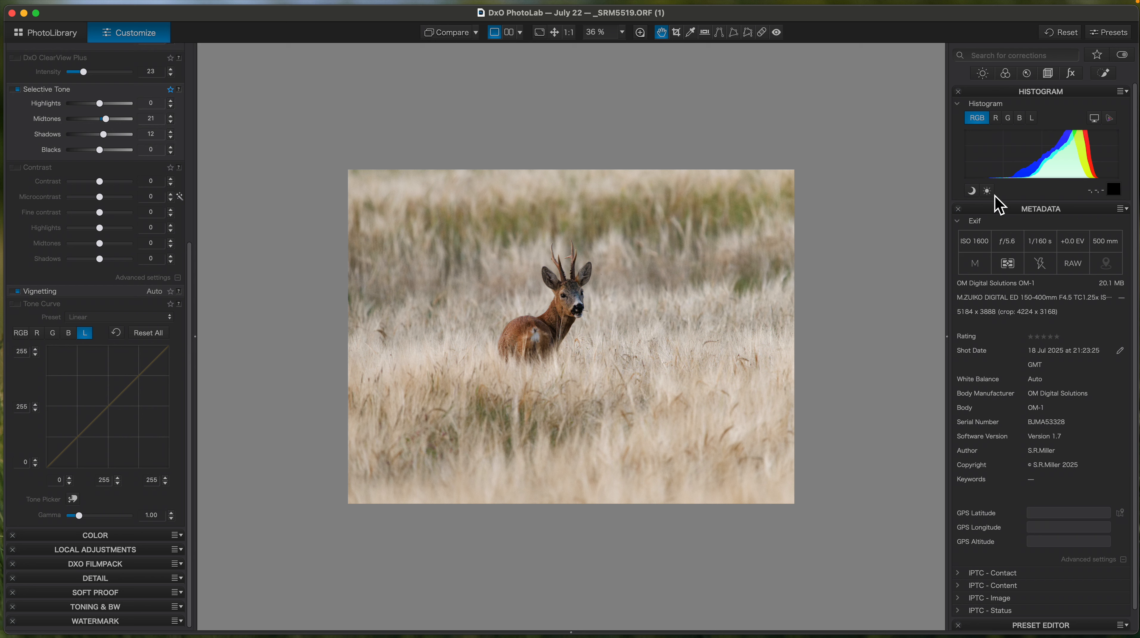
click(985, 191)
click(972, 191)
Step: Set the luminance tone curve's white point to 235 and black point to 7, and collapse the Tone Curve correction
click(166, 483)
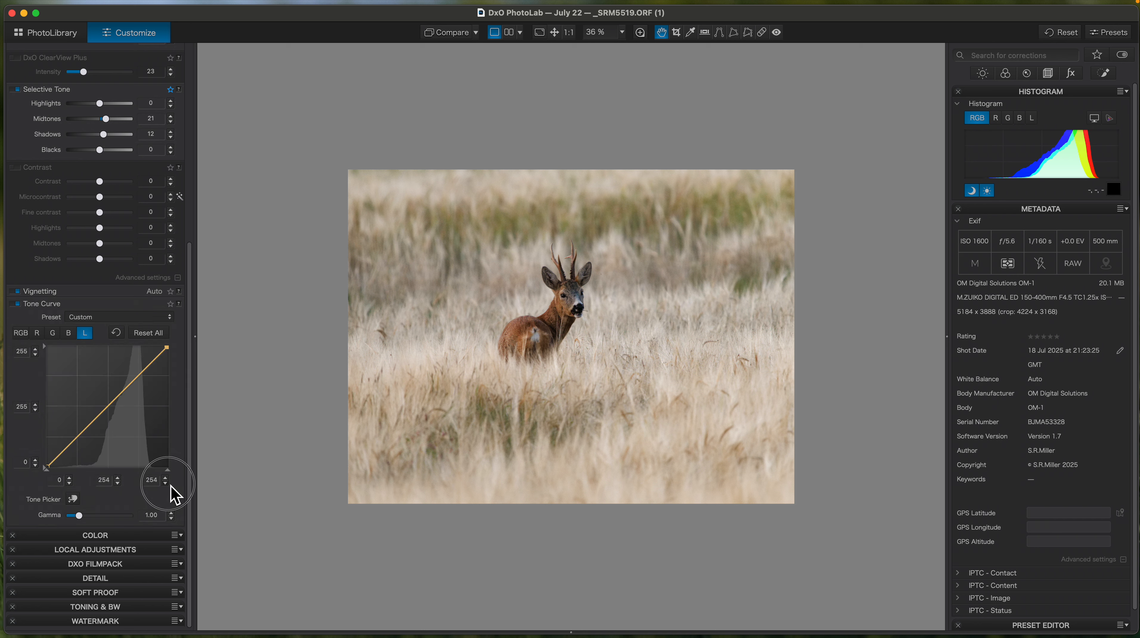
mouse_move(169, 473)
mouse_down()
mouse_move(150, 469)
mouse_move(162, 471)
mouse_up()
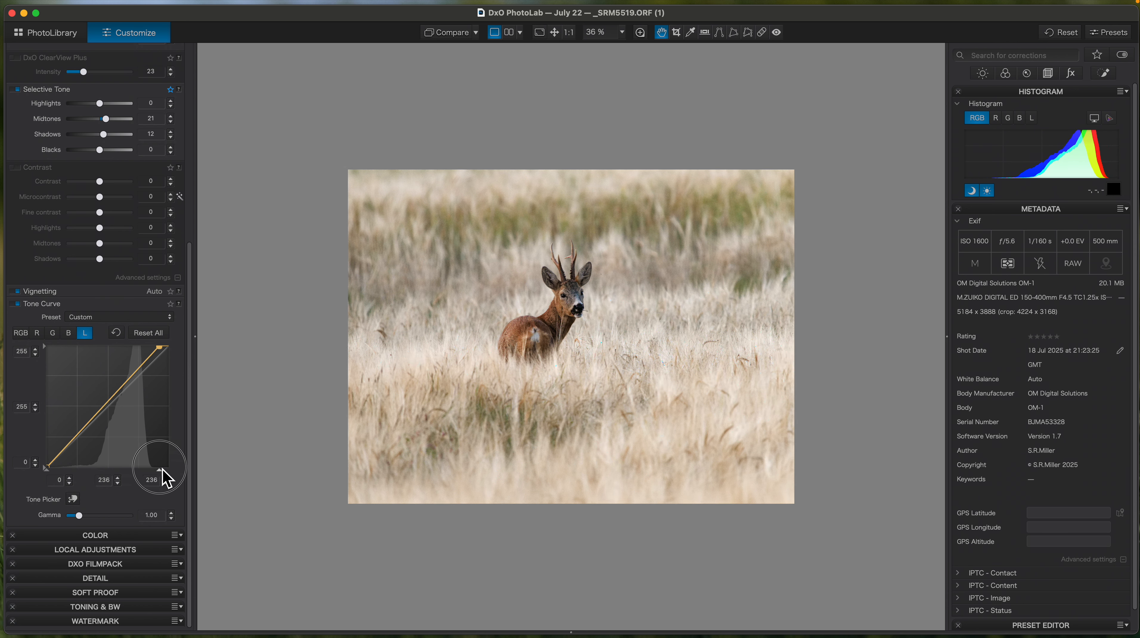
drag(163, 469, 162, 469)
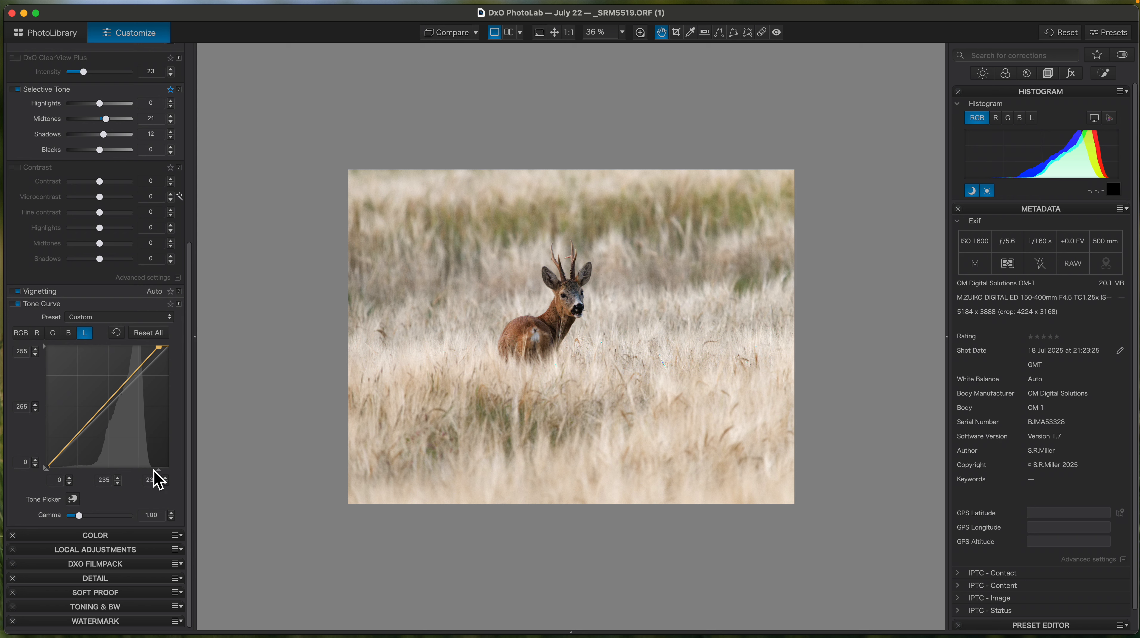
mouse_move(51, 470)
mouse_down()
mouse_move(83, 478)
mouse_move(51, 489)
mouse_up()
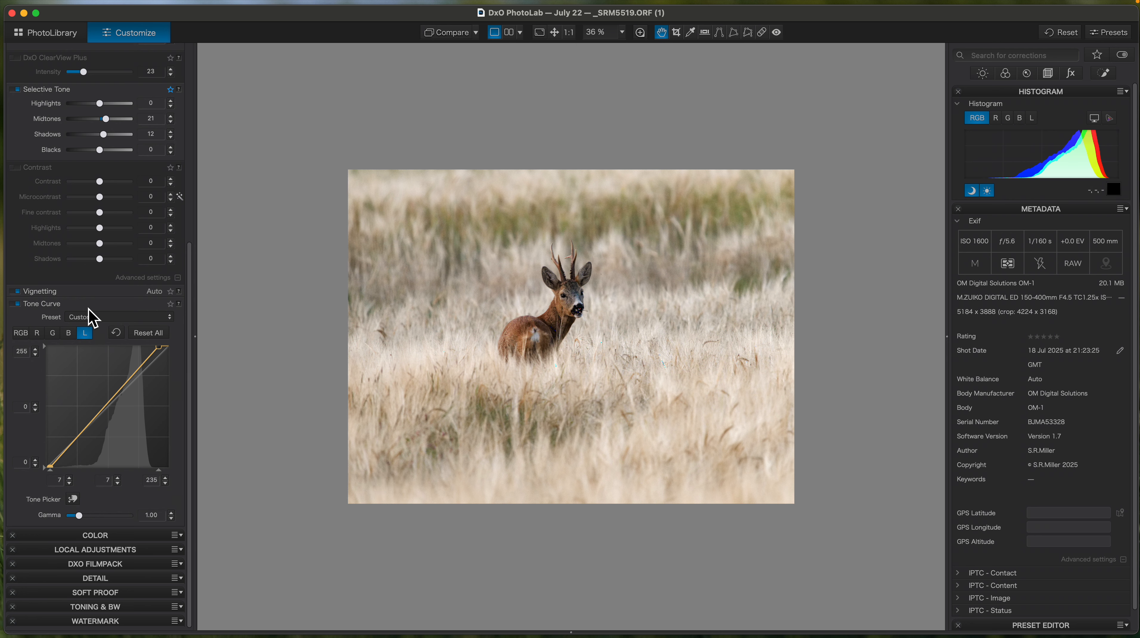
click(102, 305)
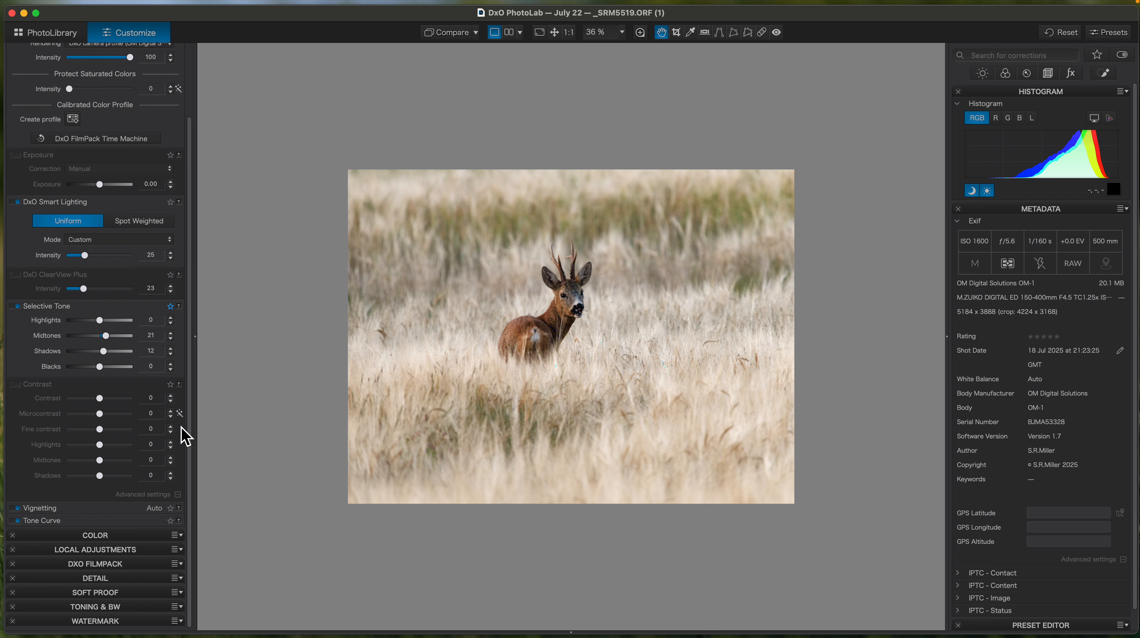
Step: Expand the Vignetting correction and compare the photo with it off and on, leaving it on
click(97, 510)
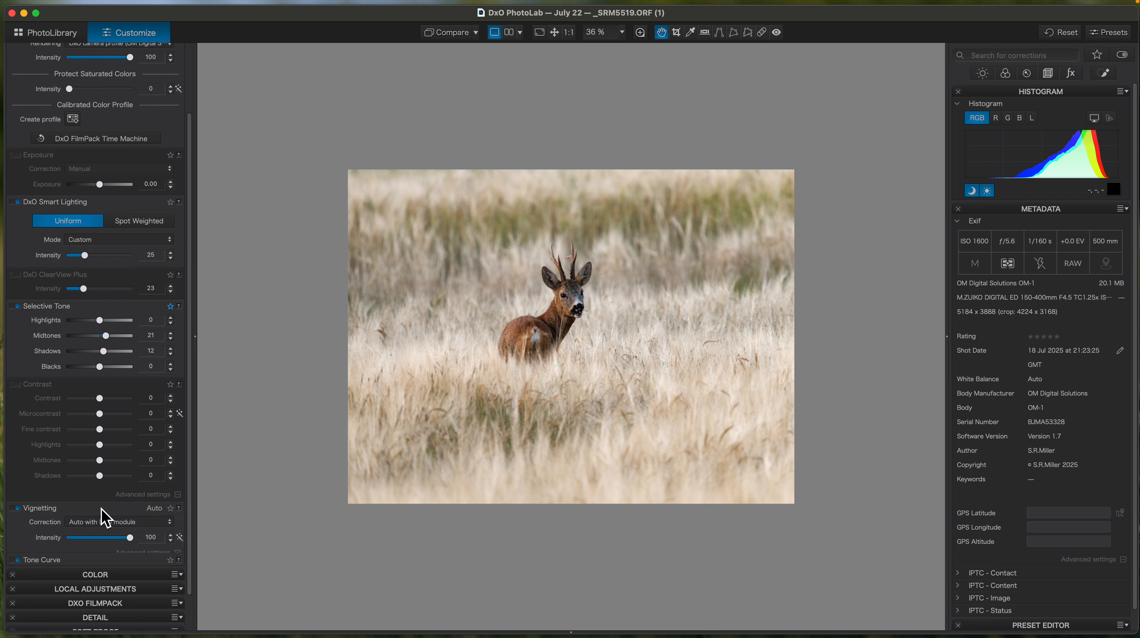
scroll(192, 527, down, 3)
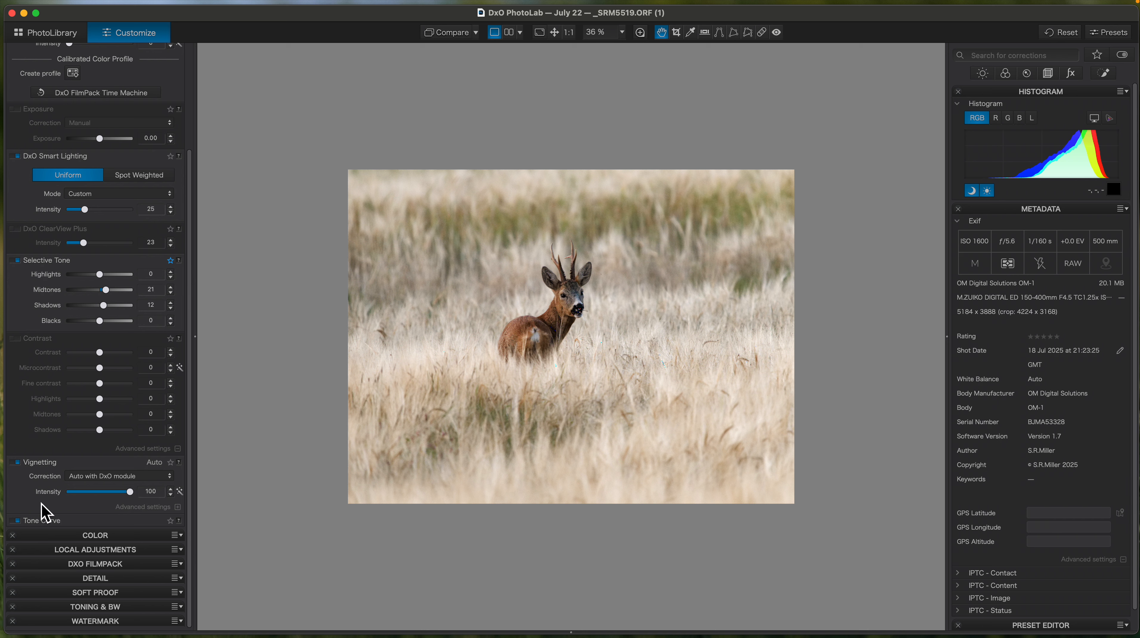
click(17, 465)
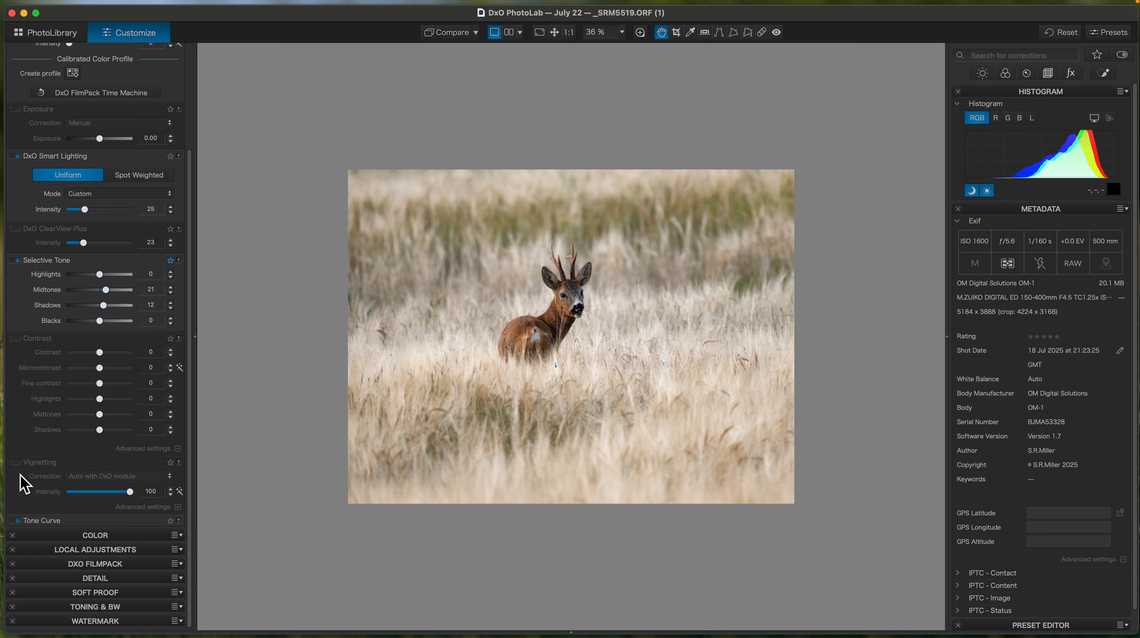
click(20, 466)
click(17, 465)
click(21, 468)
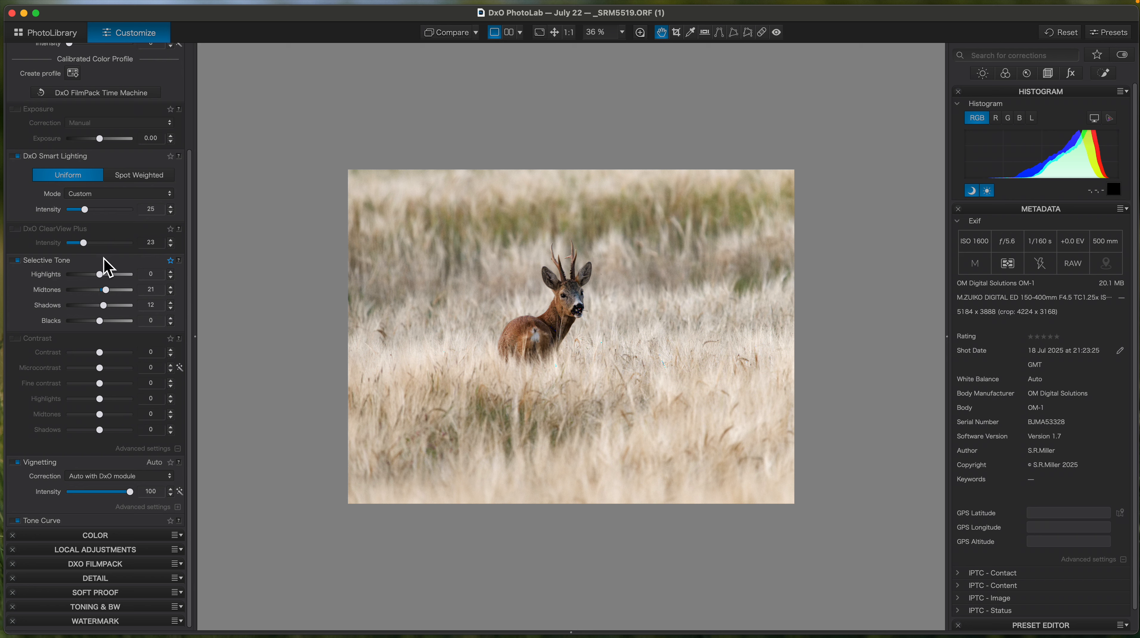
Step: Collapse the Light corrections and open the Local Adjustments corrections
drag(191, 325, 193, 185)
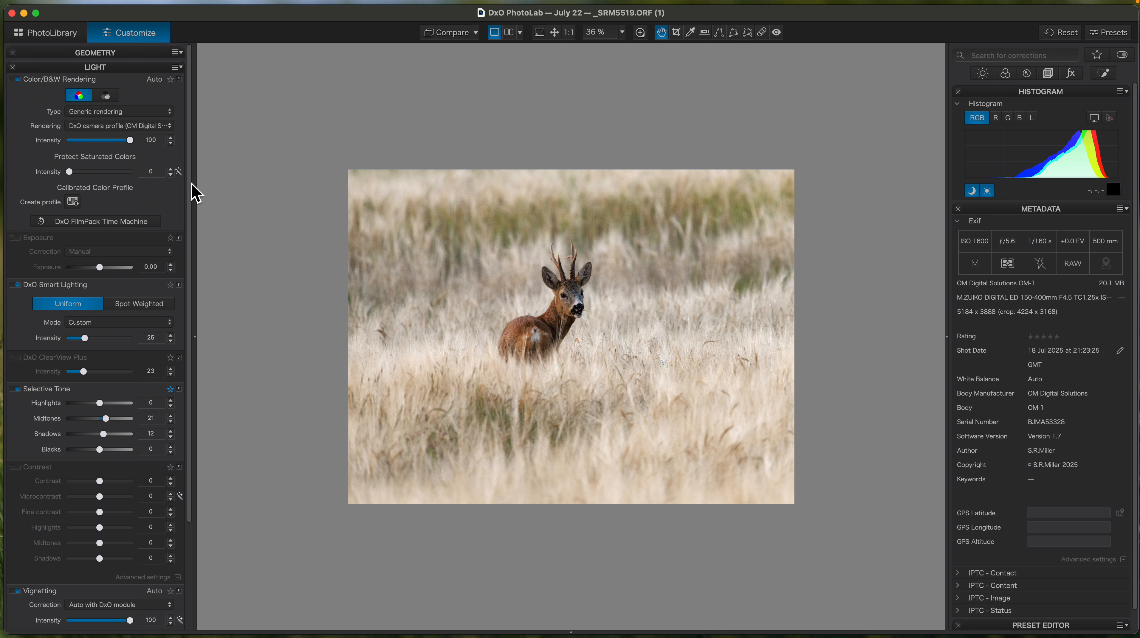
click(79, 67)
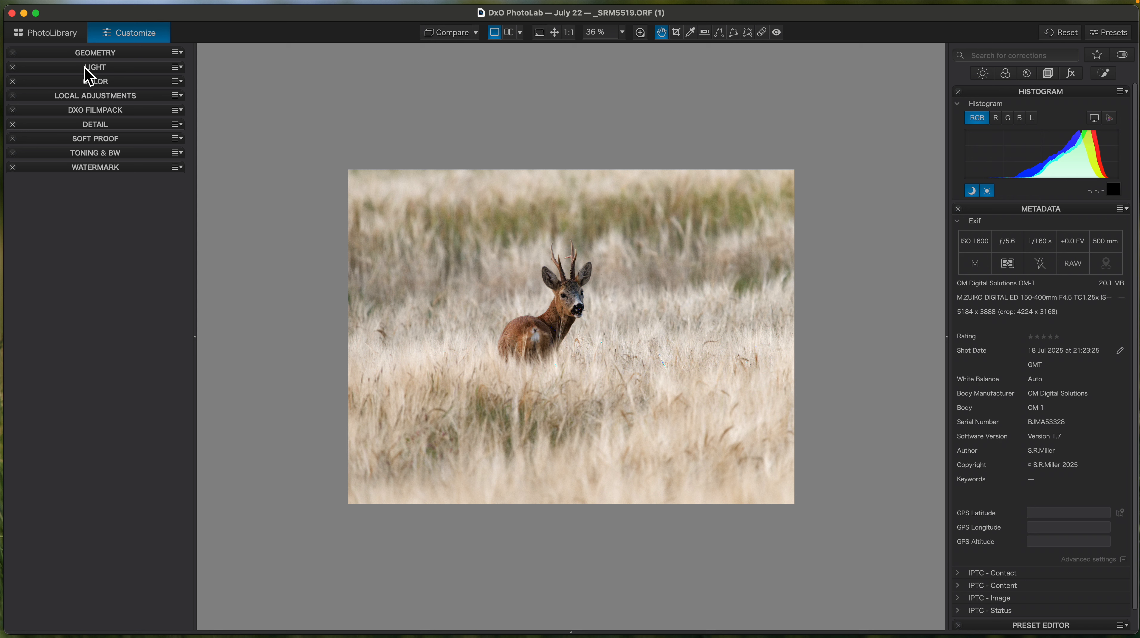
click(94, 96)
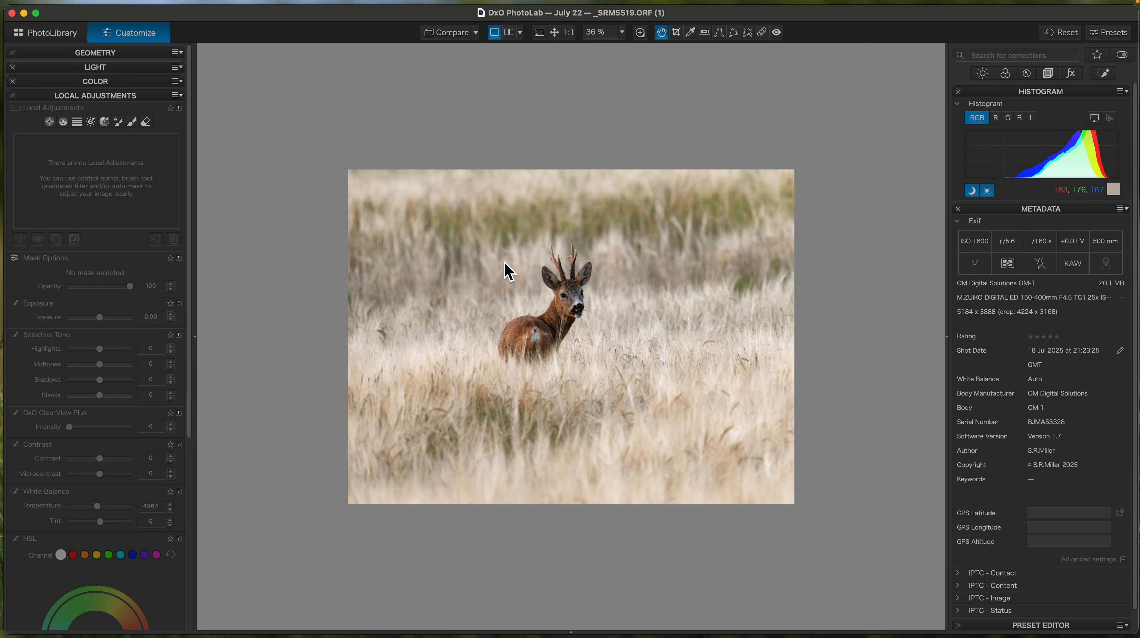
Step: Paint an Auto Mask over the deer's body, head and ears with an enlarged brush
scroll(551, 239, up, 2)
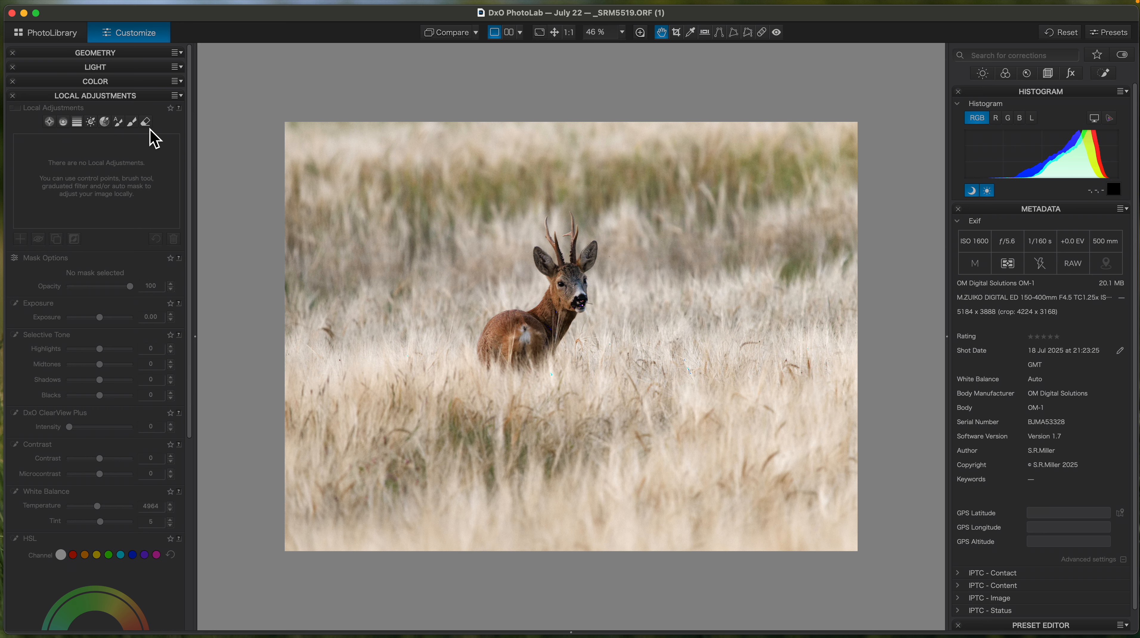
scroll(466, 234, up, 5)
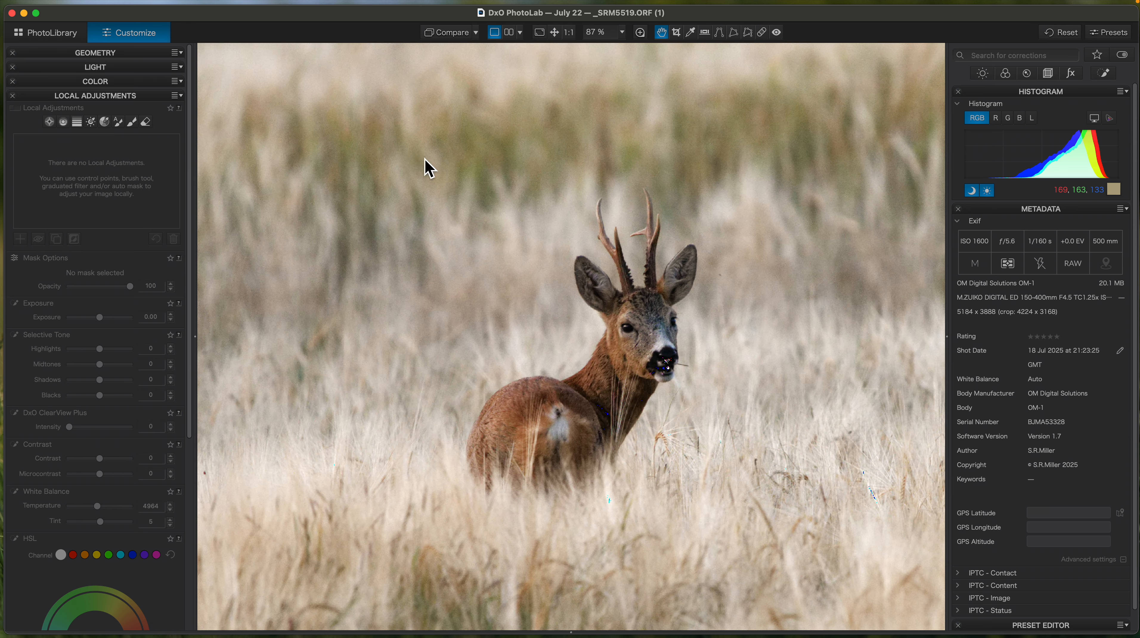
scroll(612, 394, up, 3)
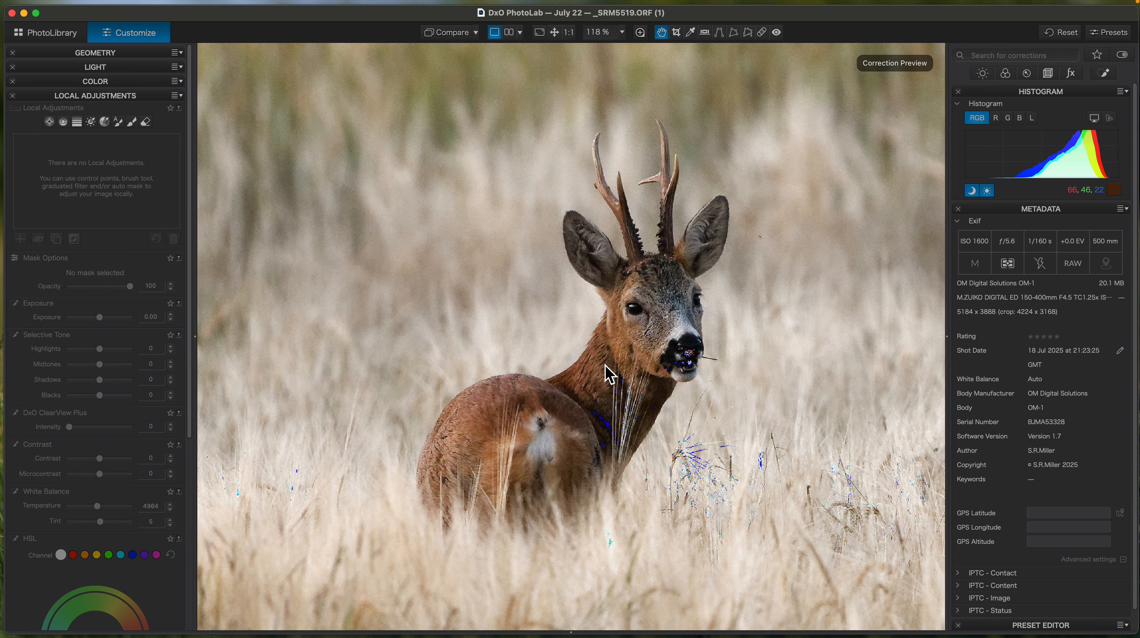
click(119, 122)
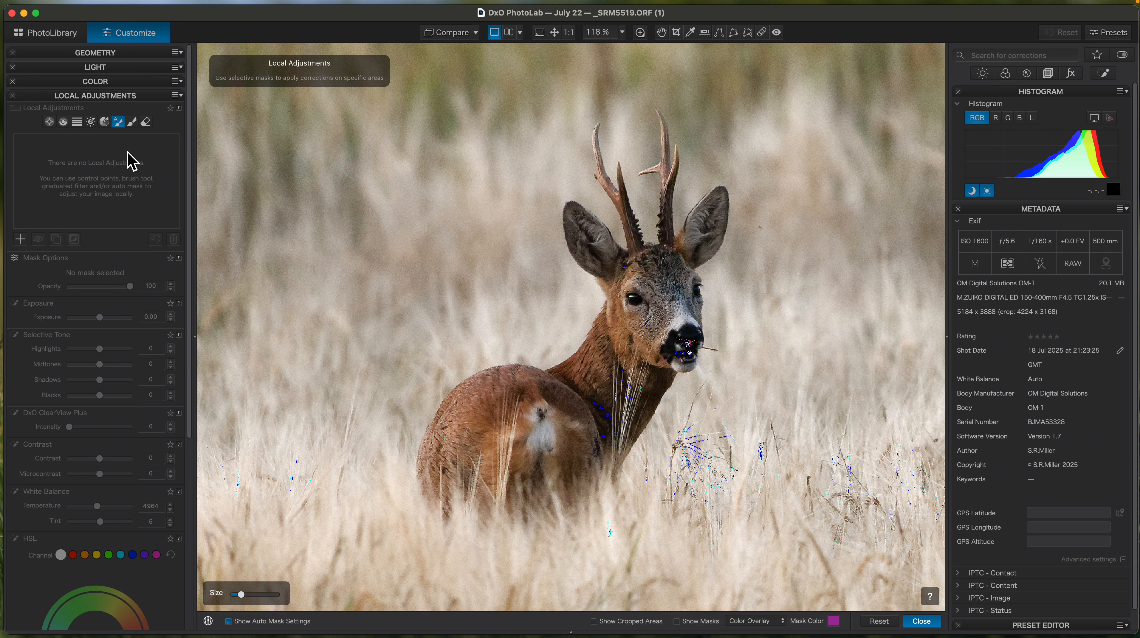
drag(240, 594, 258, 595)
mouse_move(605, 247)
mouse_down()
mouse_move(574, 211)
mouse_move(619, 309)
mouse_move(583, 367)
mouse_move(572, 382)
mouse_move(472, 400)
mouse_move(433, 449)
mouse_move(427, 481)
mouse_move(444, 487)
mouse_move(472, 462)
mouse_move(504, 485)
mouse_move(594, 474)
mouse_move(596, 448)
mouse_move(626, 426)
mouse_move(671, 345)
mouse_move(686, 357)
mouse_move(694, 291)
mouse_move(679, 268)
mouse_move(640, 267)
mouse_move(670, 319)
mouse_move(641, 318)
mouse_move(651, 347)
mouse_move(608, 358)
mouse_move(599, 415)
mouse_move(506, 403)
mouse_move(494, 478)
mouse_up()
mouse_move(694, 268)
mouse_down()
mouse_move(715, 251)
mouse_move(725, 211)
mouse_move(705, 224)
mouse_up()
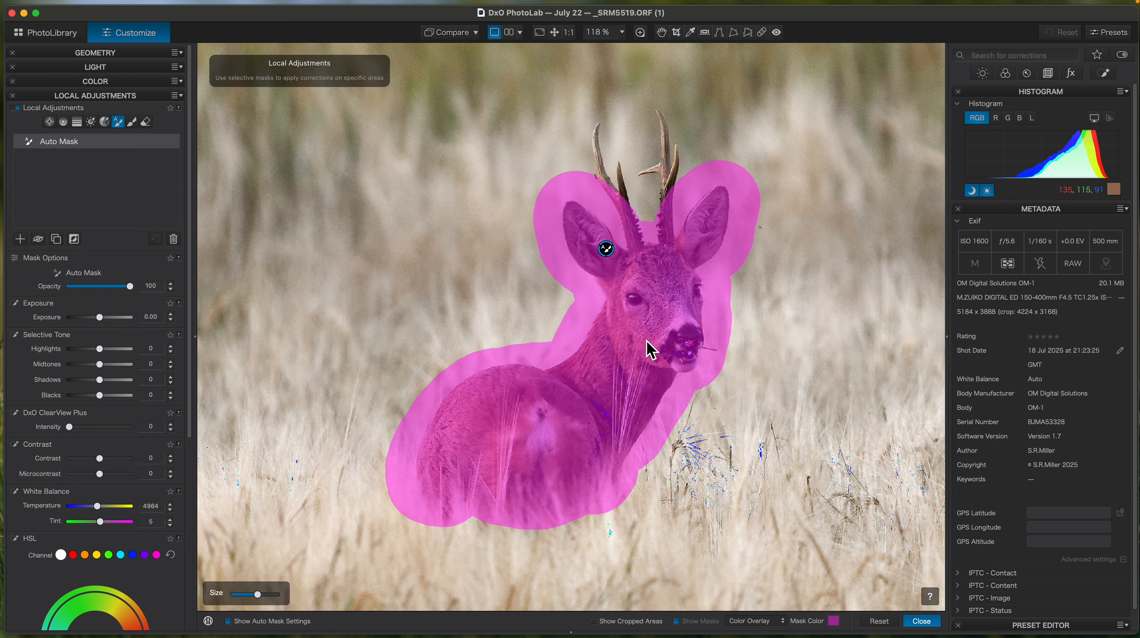
Step: Extend the Auto Mask over both of the deer's antlers with a smaller brush
drag(256, 595, 238, 598)
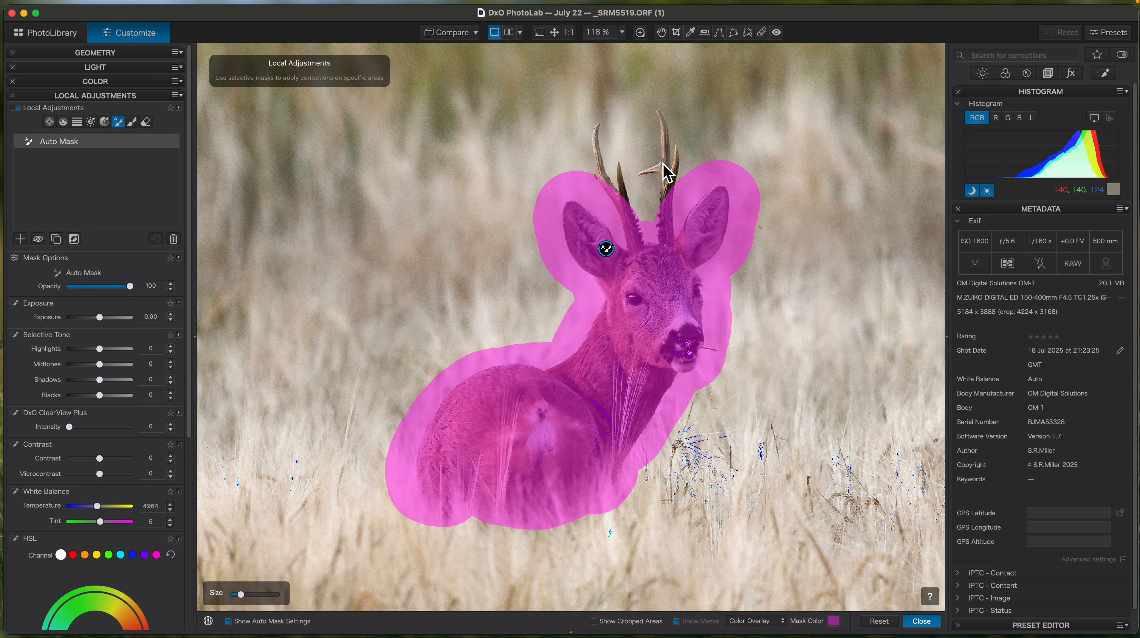
scroll(634, 179, up, 3)
mouse_move(577, 136)
mouse_down()
mouse_move(580, 189)
mouse_move(621, 234)
mouse_move(615, 185)
mouse_move(634, 300)
mouse_move(617, 239)
mouse_move(634, 281)
mouse_up()
mouse_move(695, 321)
mouse_down()
mouse_move(688, 207)
mouse_move(705, 159)
mouse_move(695, 205)
mouse_move(683, 206)
mouse_move(690, 122)
mouse_up()
mouse_move(685, 103)
mouse_down()
mouse_move(679, 192)
mouse_move(659, 198)
mouse_move(651, 187)
mouse_up()
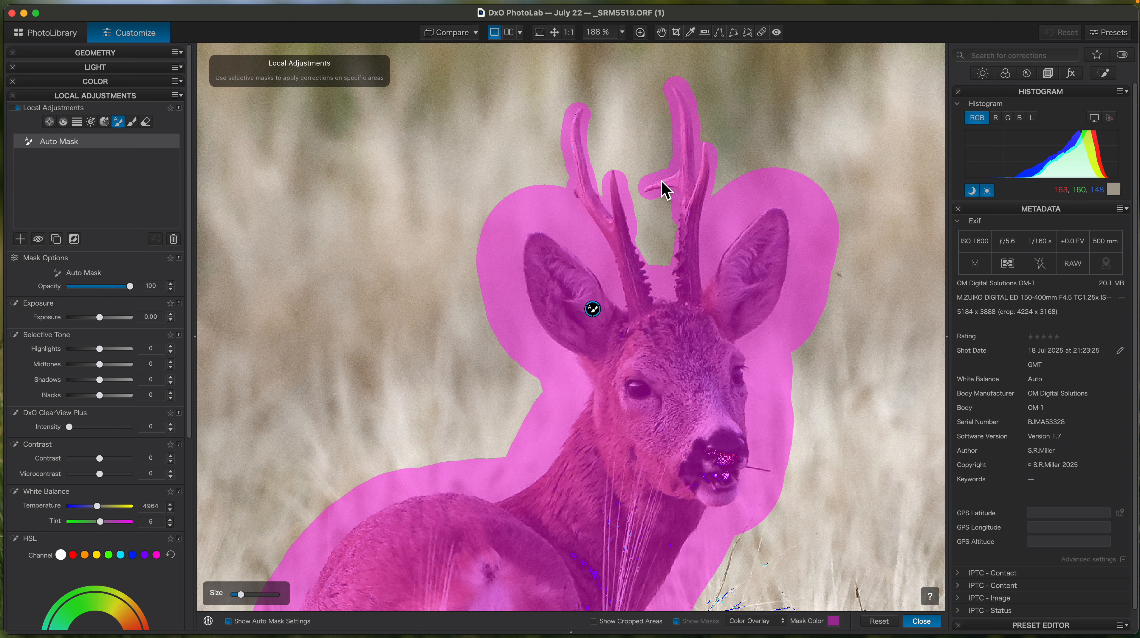
scroll(551, 195, down, 4)
scroll(565, 196, down, 2)
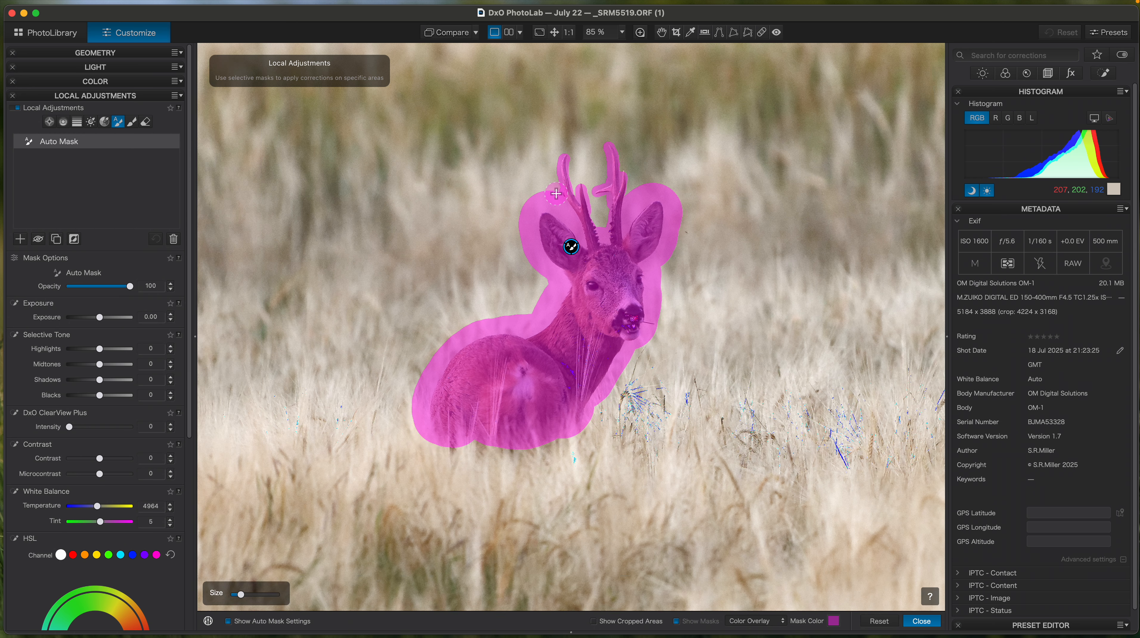
Step: Raise the Auto Mask's exposure to 1.97 to check how well the mask covers the deer
mouse_move(102, 320)
mouse_down()
mouse_move(130, 335)
mouse_move(122, 321)
mouse_up()
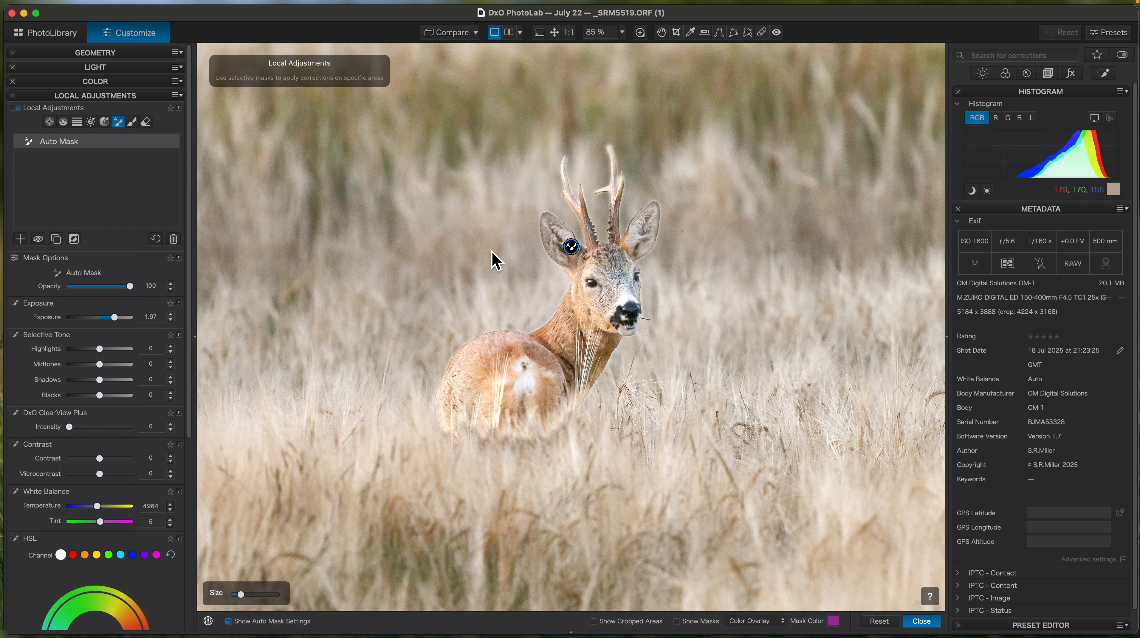
scroll(491, 221, up, 1)
scroll(474, 203, down, 1)
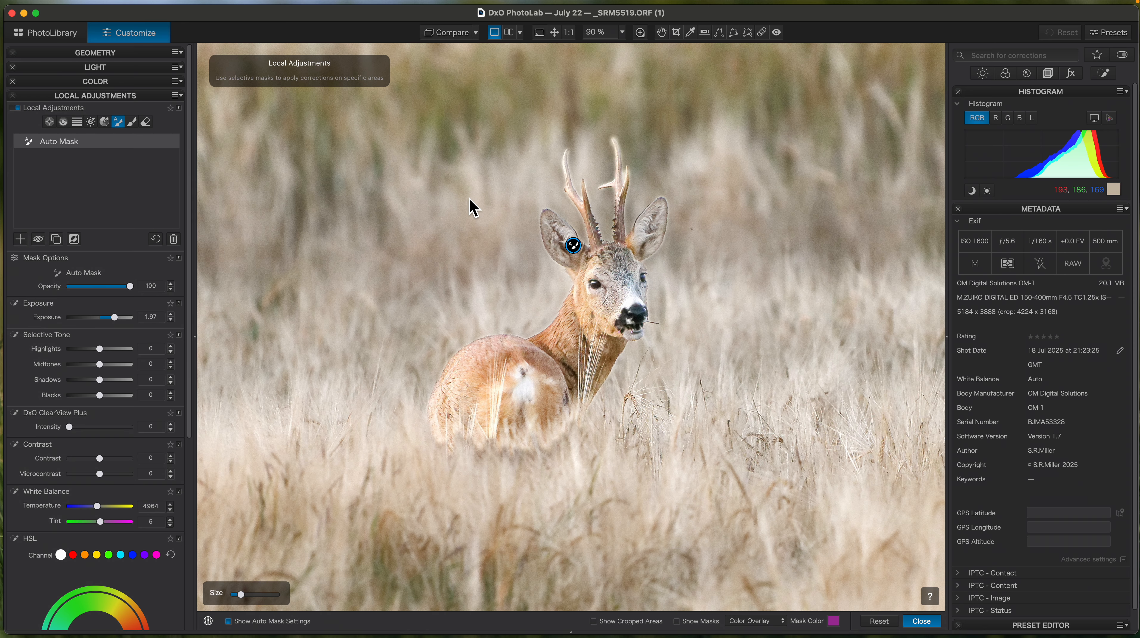
click(610, 312)
mouse_move(610, 312)
mouse_down()
mouse_move(634, 318)
mouse_move(627, 329)
mouse_move(632, 313)
mouse_move(612, 306)
mouse_move(597, 317)
mouse_up()
click(537, 378)
Step: Rename the Auto Mask as deer
mouse_move(61, 148)
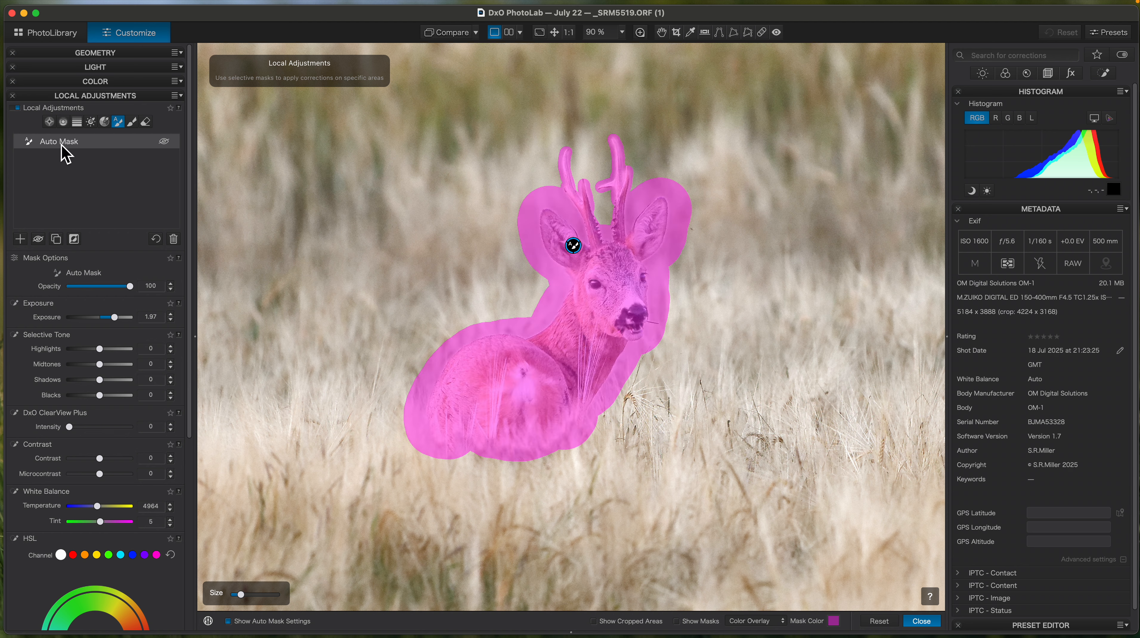
double_click(61, 147)
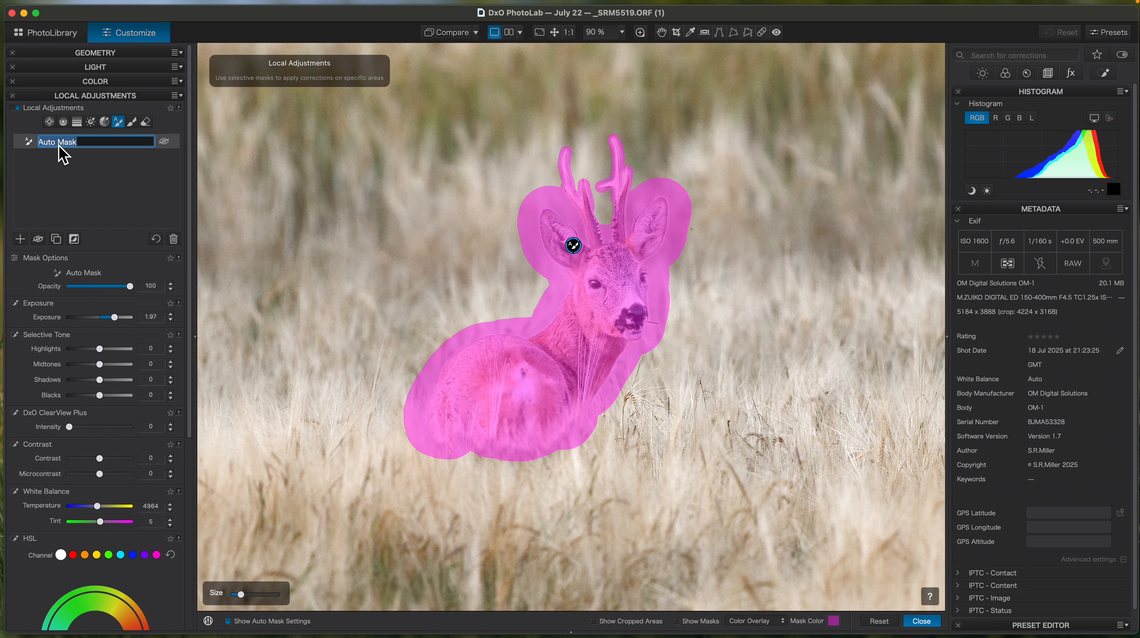
text(deer)
key(Return)
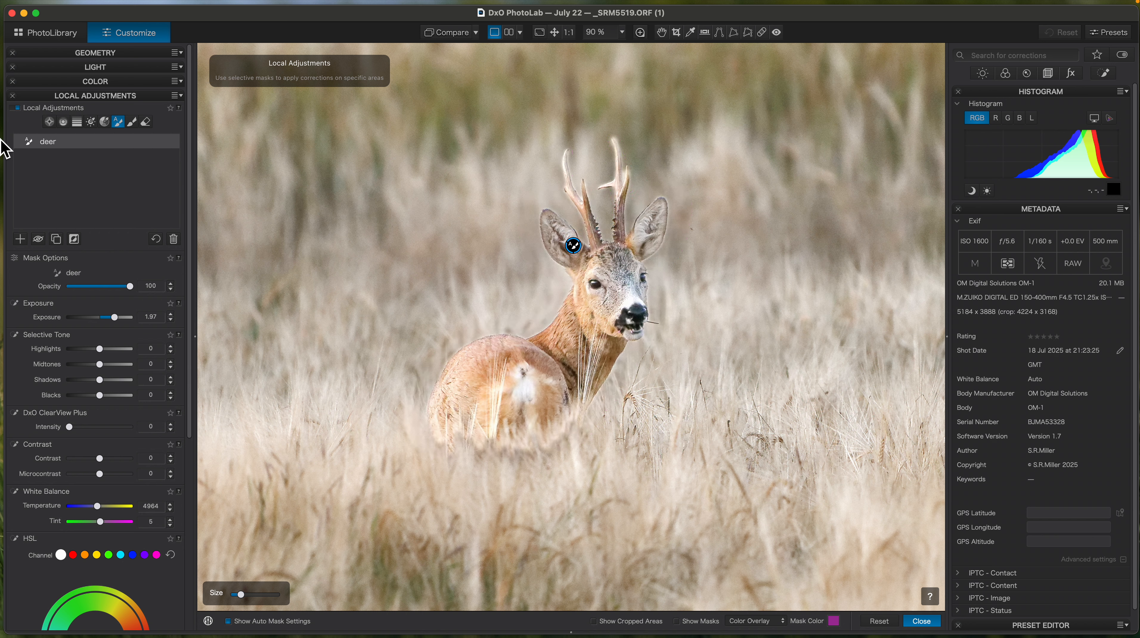
Step: Duplicate the deer mask and make the copy an inverted mask with its corrections reset
click(55, 241)
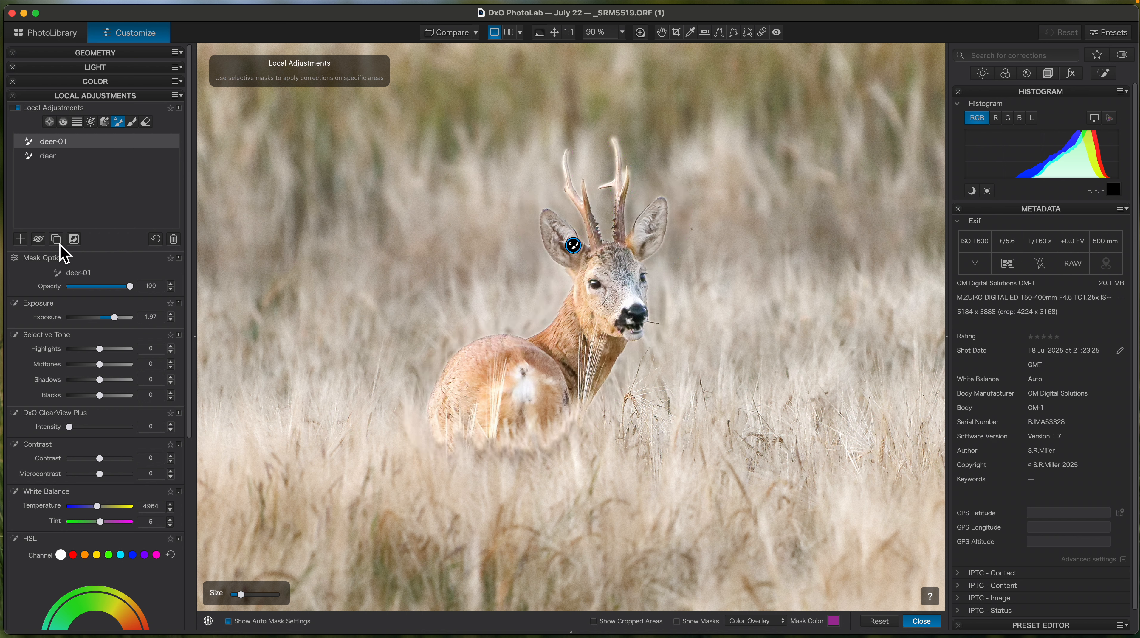
click(76, 241)
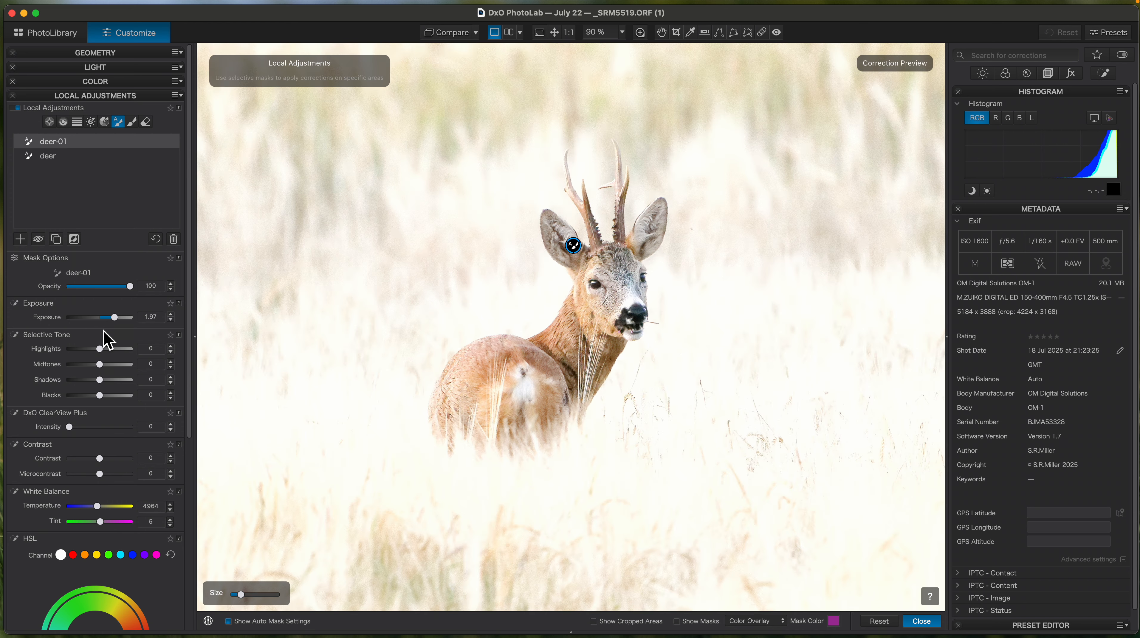
click(156, 239)
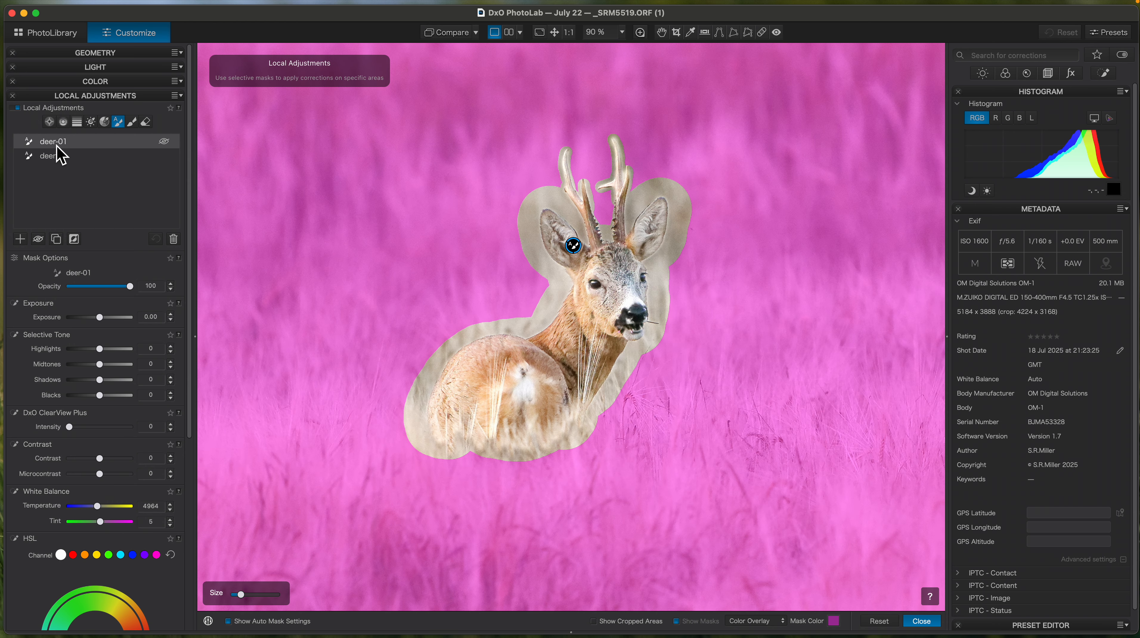
Step: Rename the inverted mask copy as BG
double_click(56, 146)
text(BG)
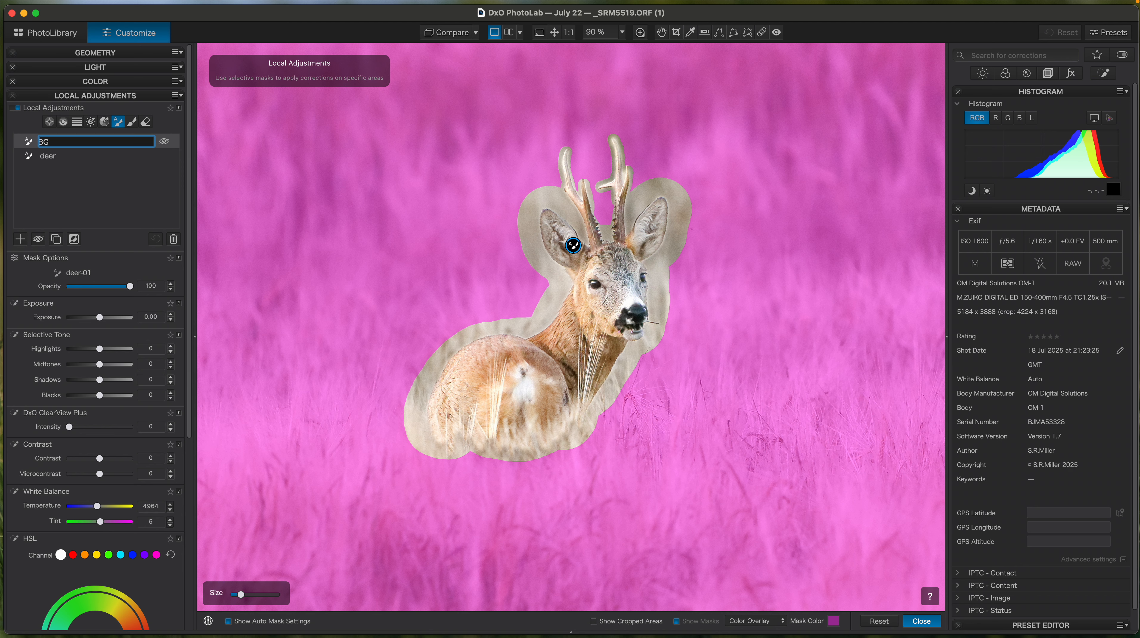
key(Return)
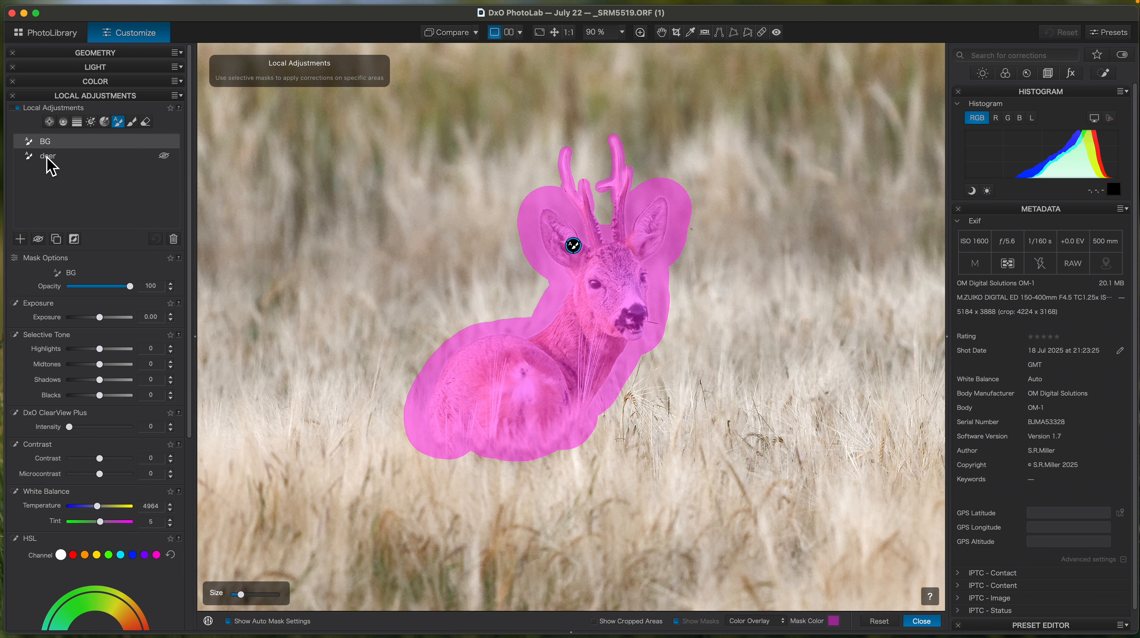
Step: Reset the deer mask's exposure to 0 and set its shadows to 10 and midtones to 8
click(48, 157)
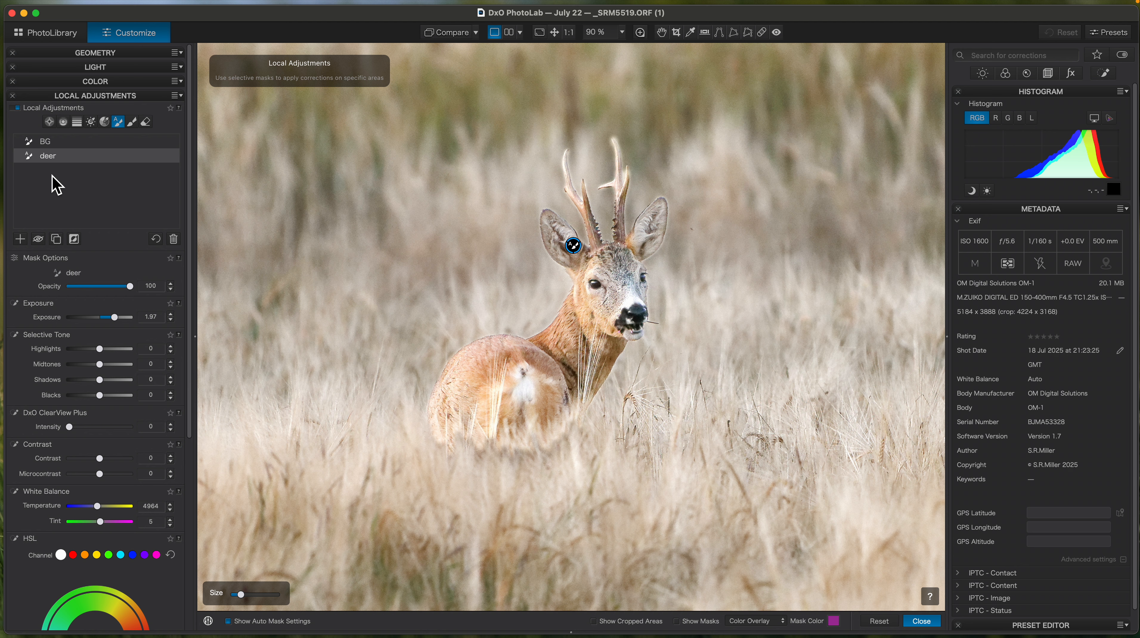
double_click(114, 318)
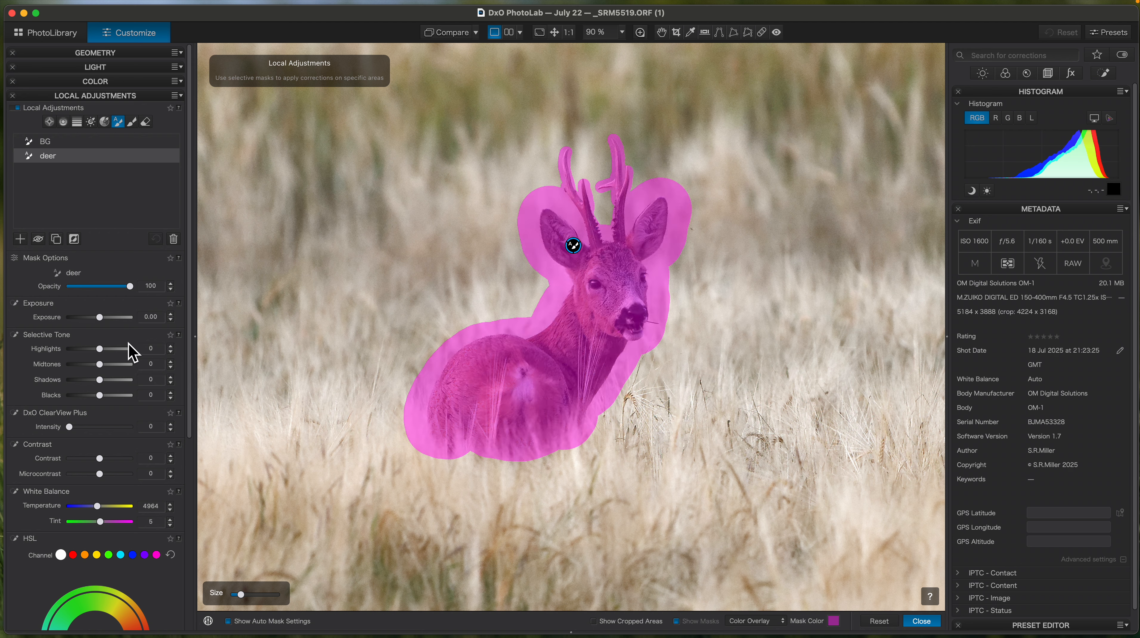
scroll(195, 396, down, 3)
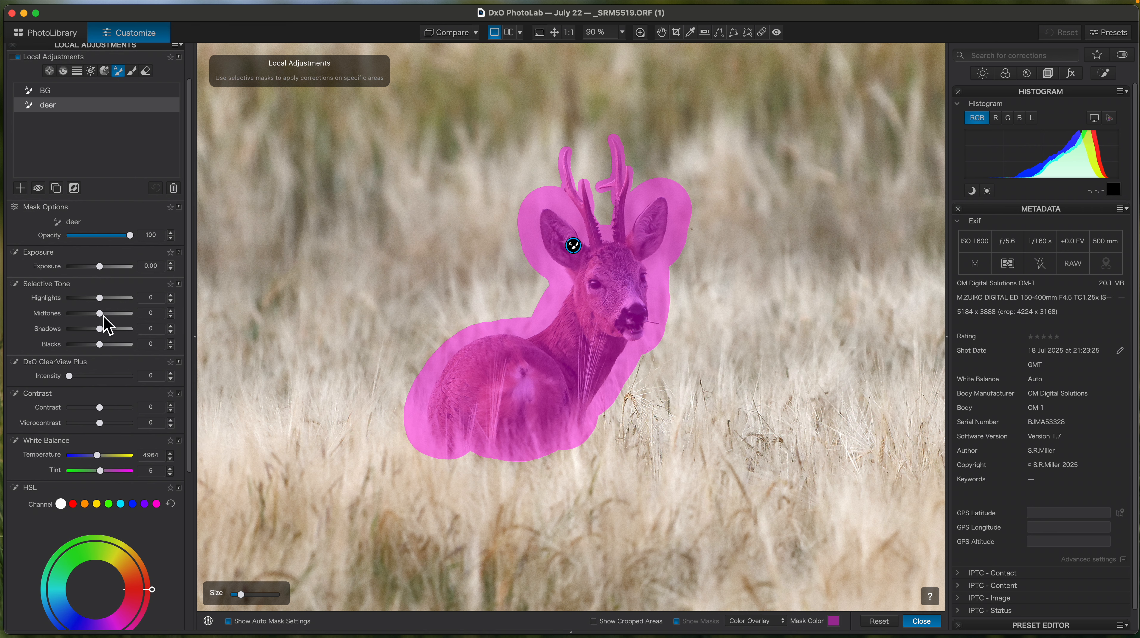
drag(101, 335, 106, 333)
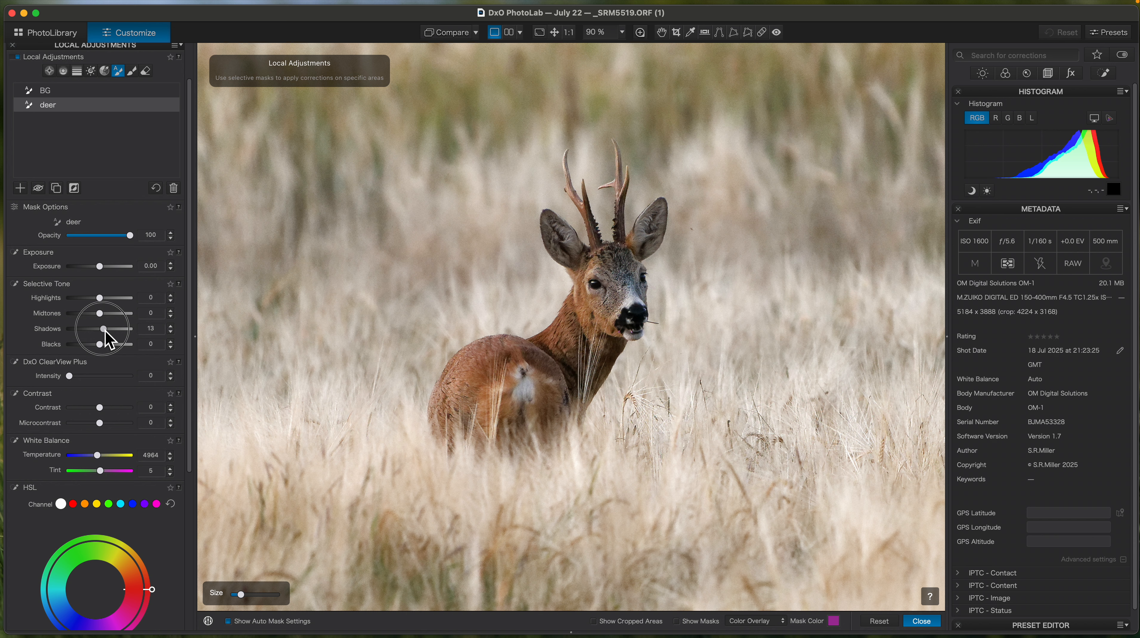
drag(101, 315, 104, 319)
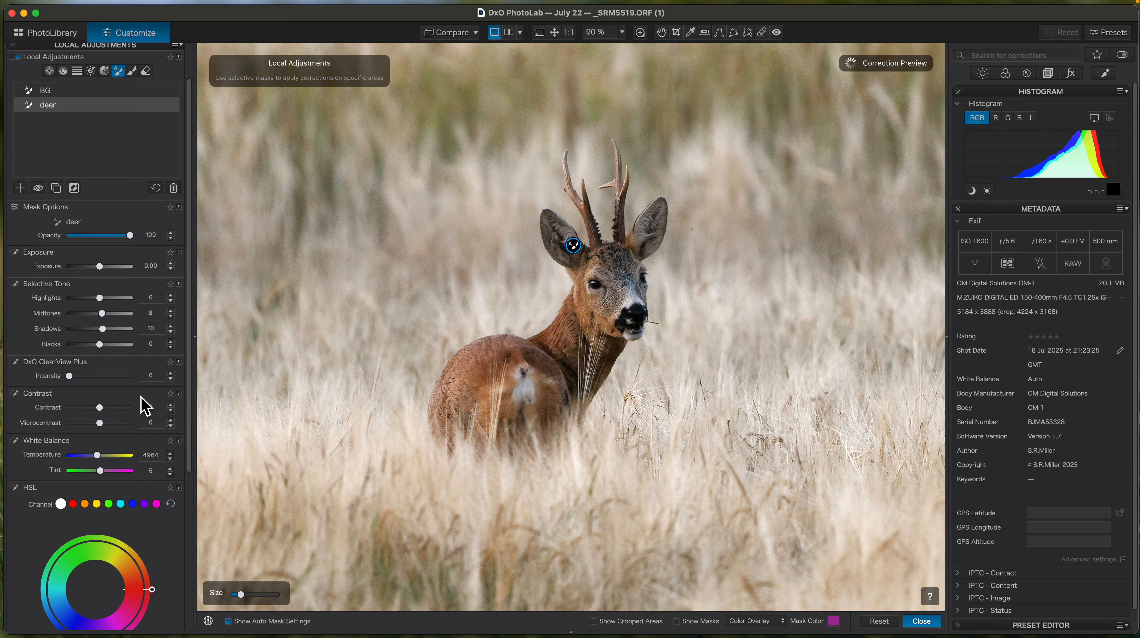
Step: Set the deer mask's microcontrast to 34 and its highlights to 25
drag(103, 427, 111, 427)
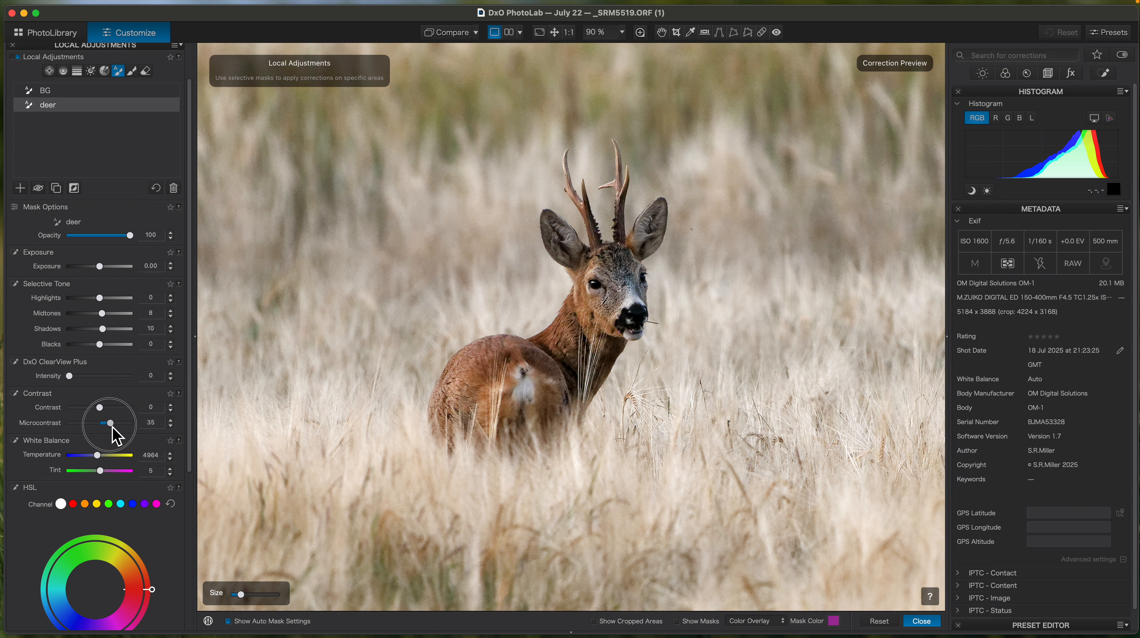
drag(113, 429, 112, 428)
drag(102, 303, 115, 315)
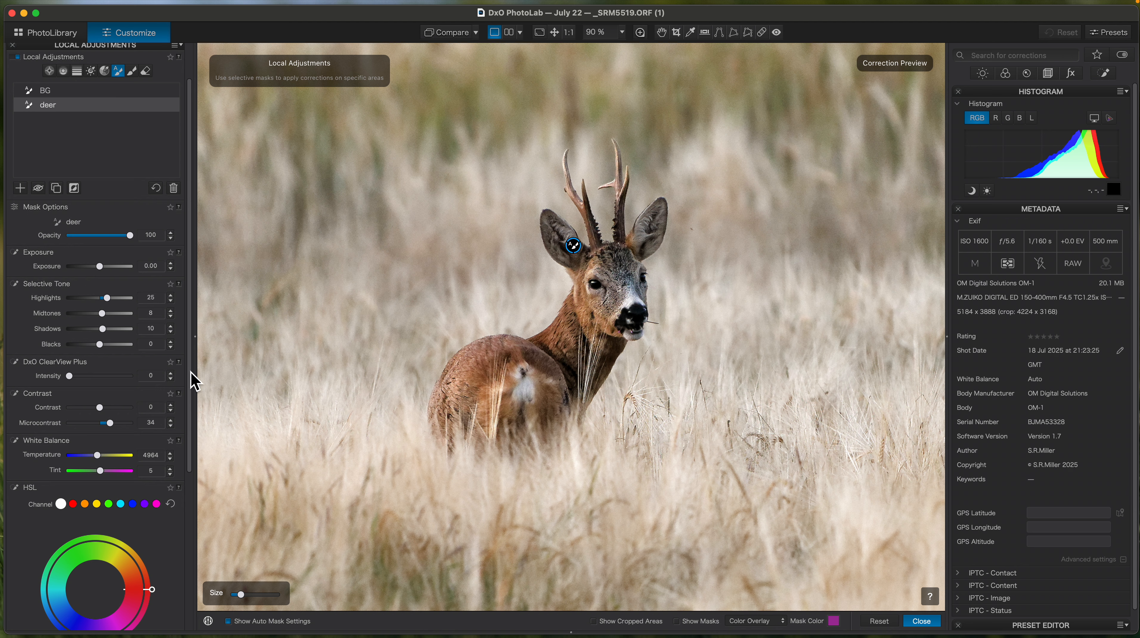
Step: Warm the deer mask's white balance temperature to 5109
drag(190, 381, 194, 465)
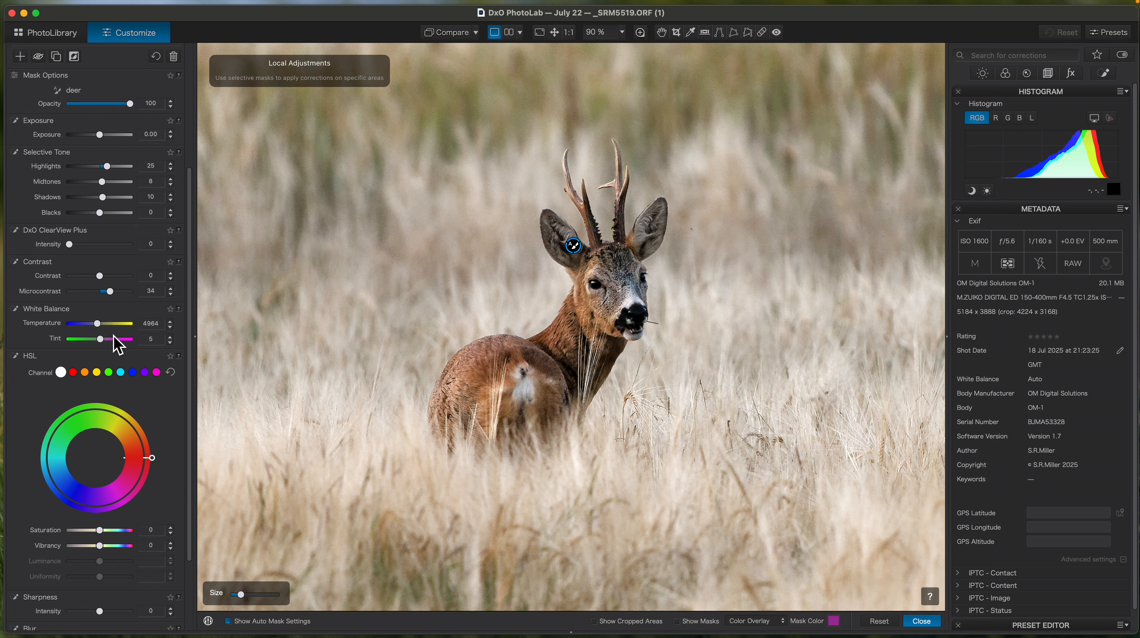
drag(100, 326, 101, 327)
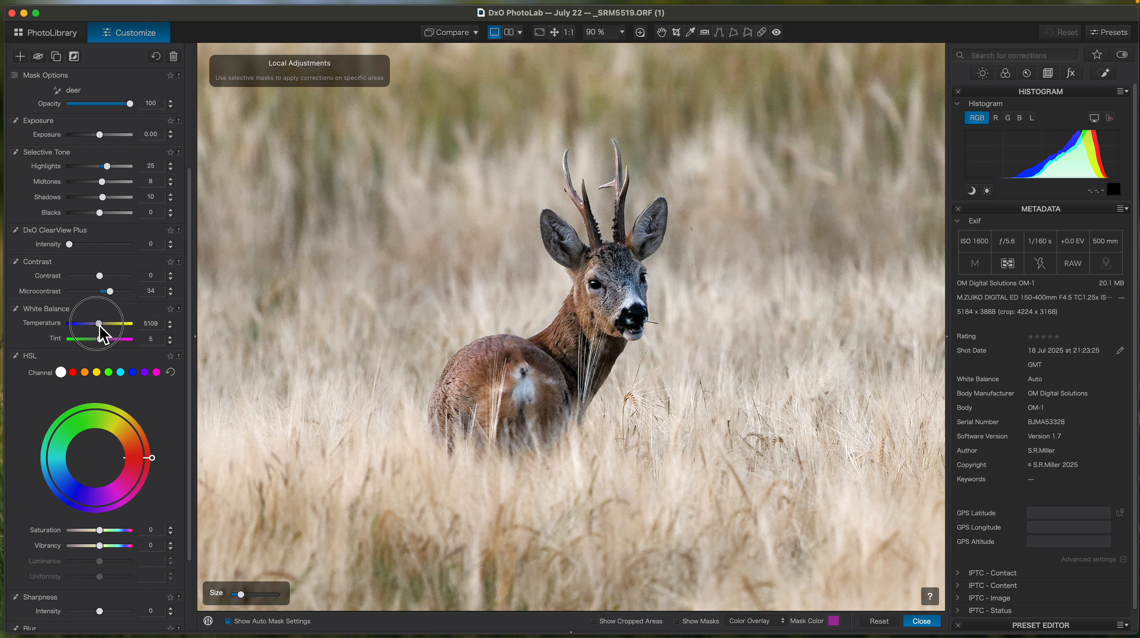
Step: Check the global white balance and HSL settings in the Color corrections, and return to the deer mask's local adjustments
drag(191, 423, 197, 295)
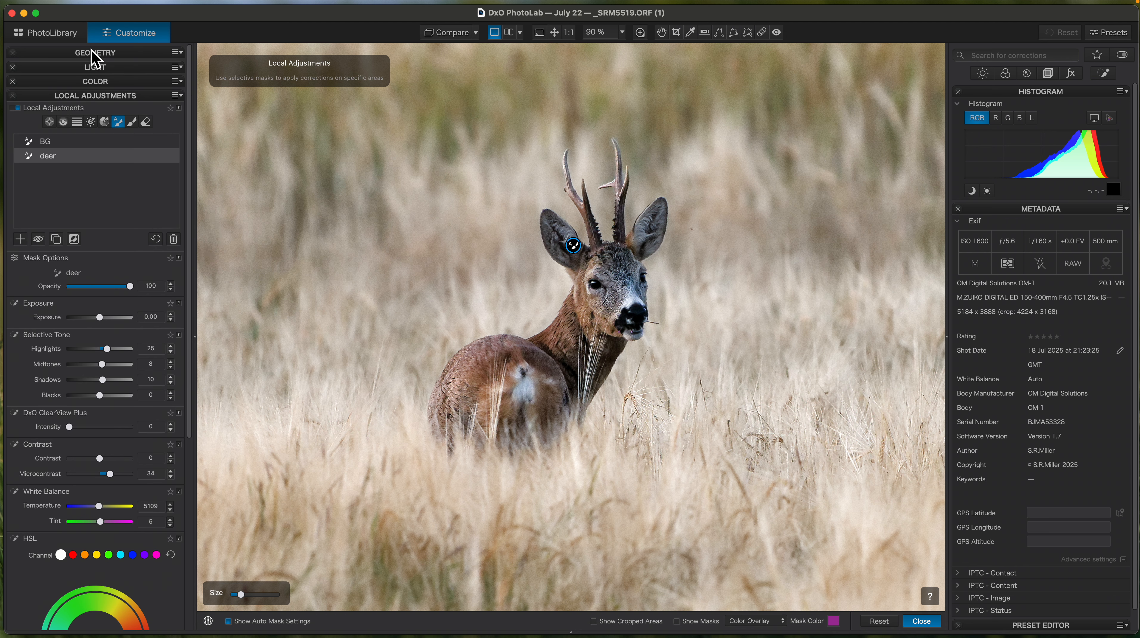
click(95, 82)
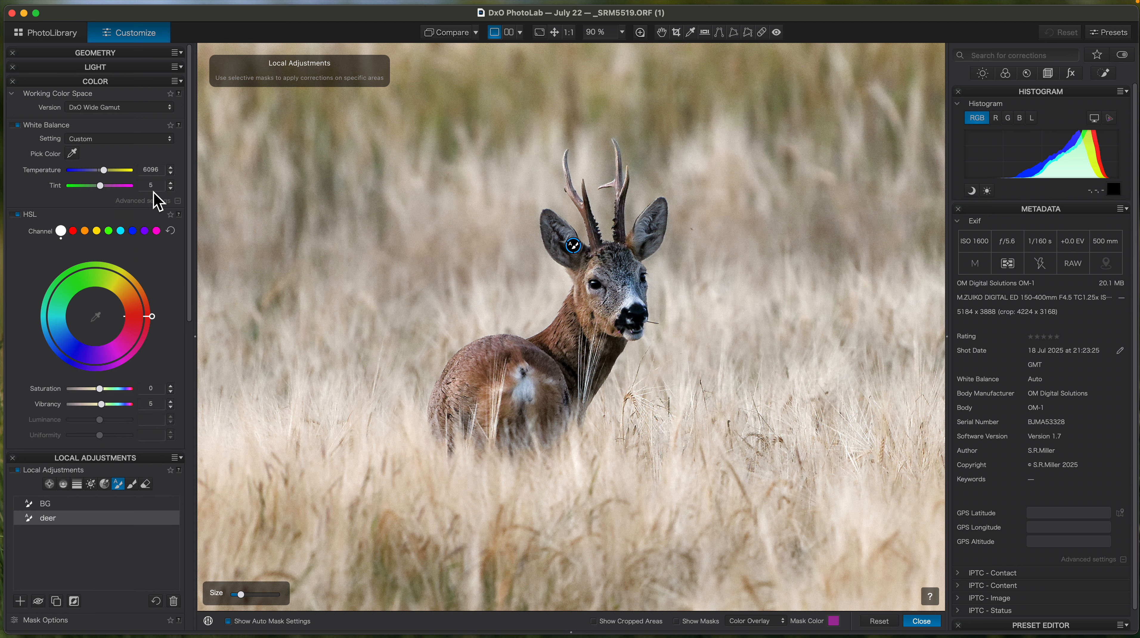
drag(190, 260, 192, 261)
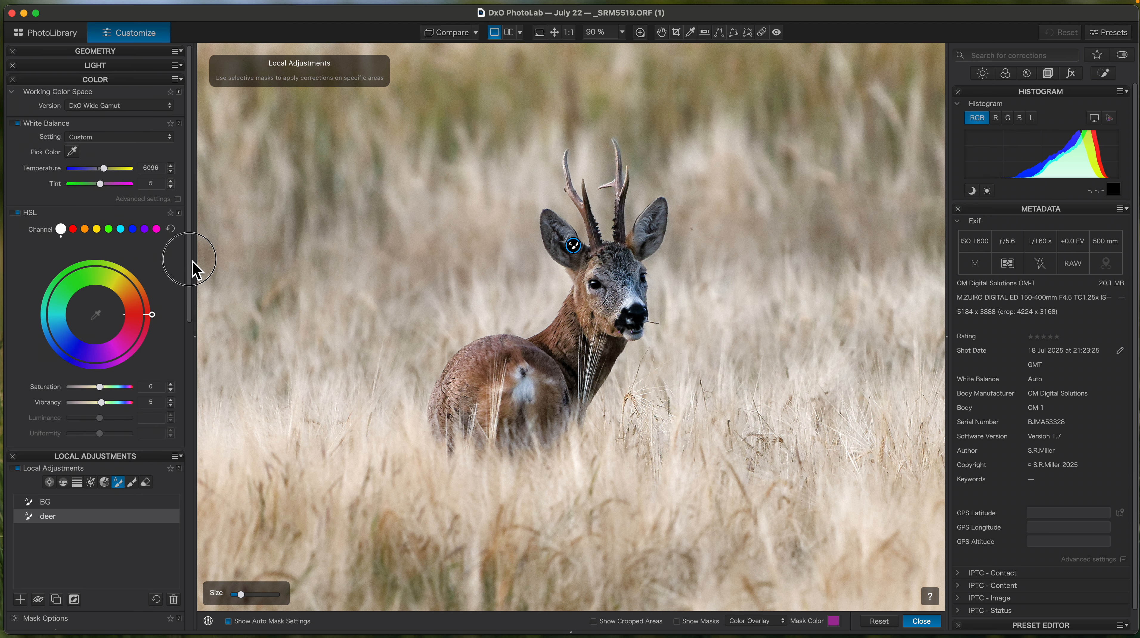
click(105, 80)
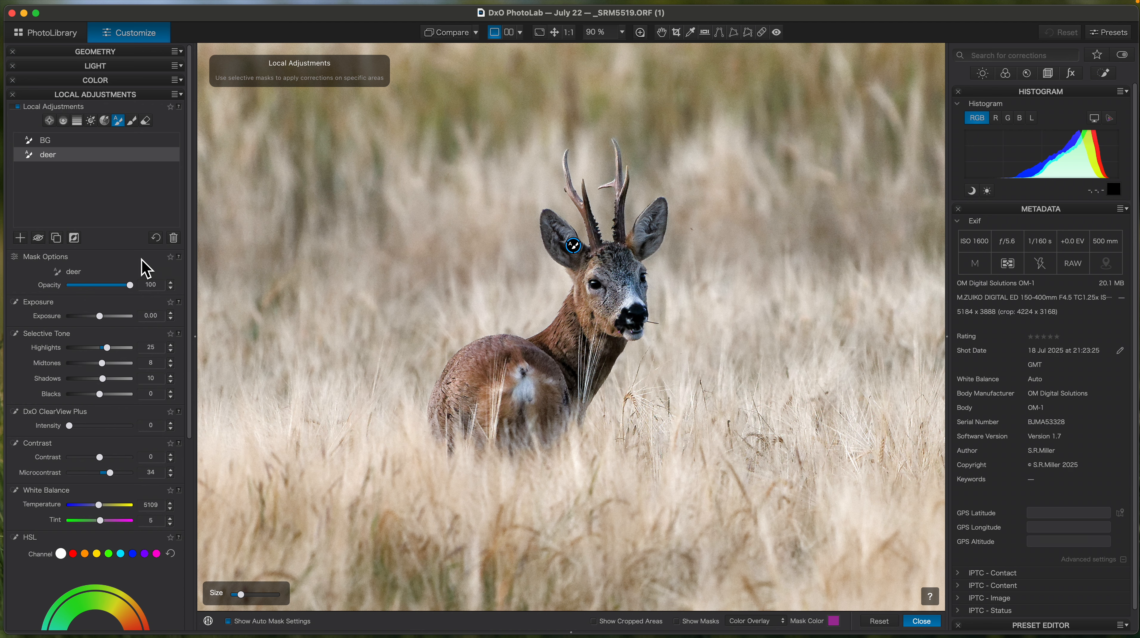
mouse_move(44, 164)
scroll(192, 353, down, 1)
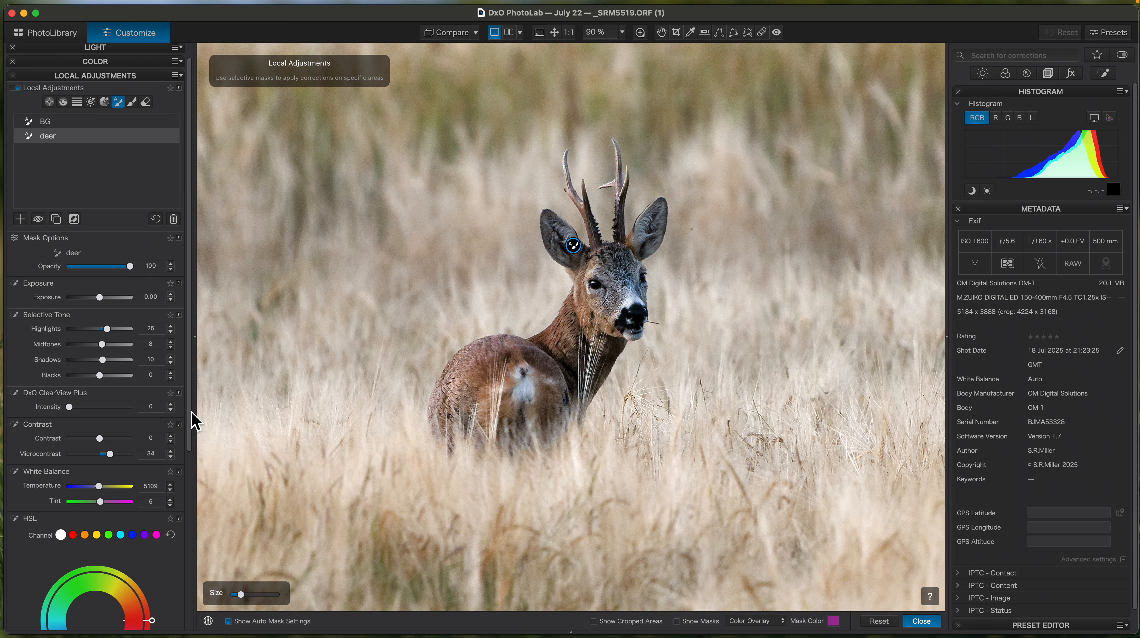
Step: Warm the deer mask's white balance temperature to 7280 and view the whole photo
scroll(192, 425, down, 2)
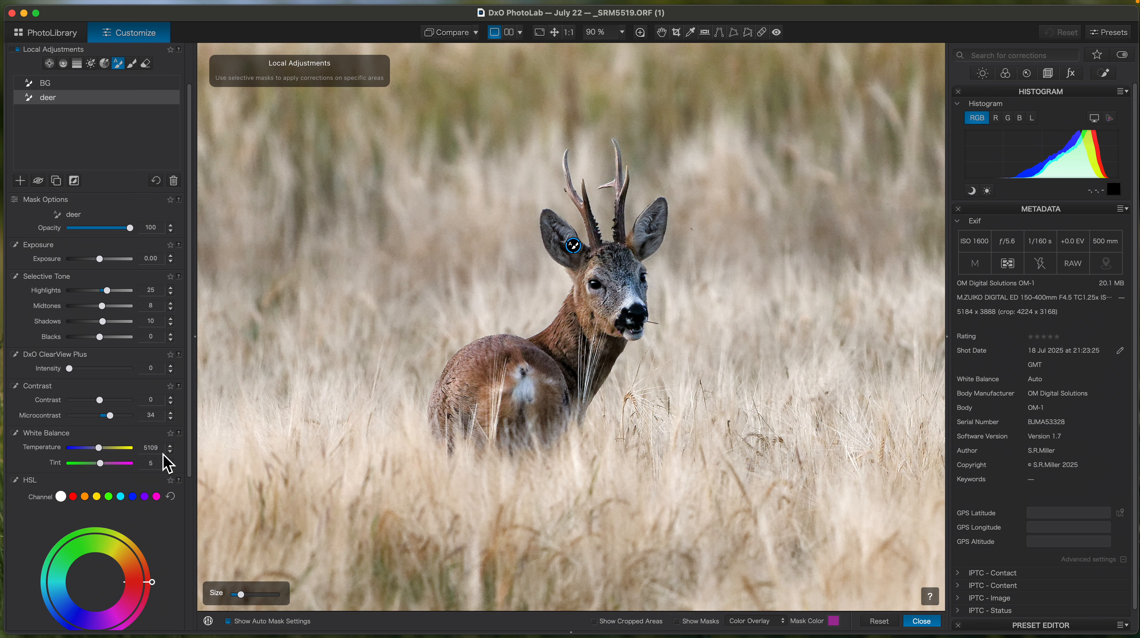
scroll(152, 444, down, 2)
drag(102, 412, 113, 423)
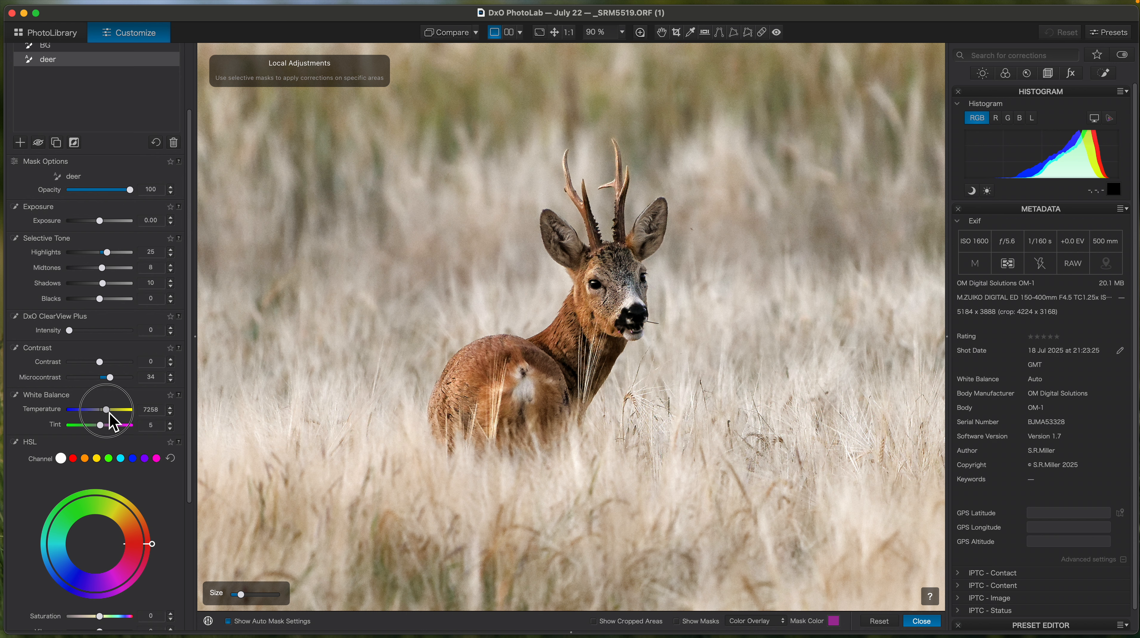
drag(109, 411, 111, 412)
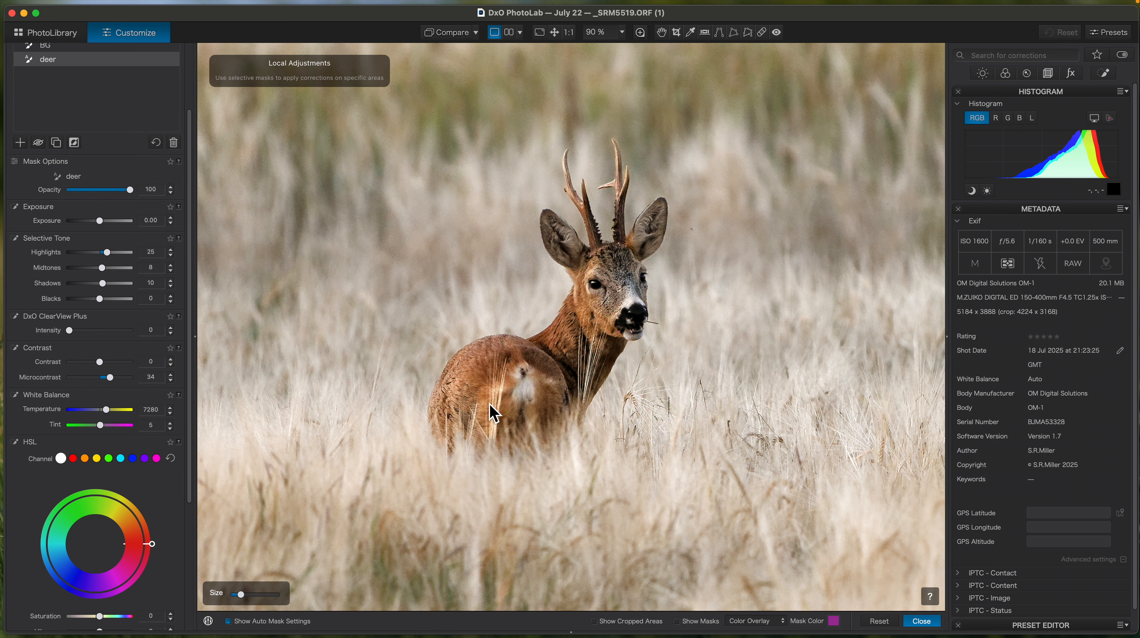
scroll(454, 437, down, 5)
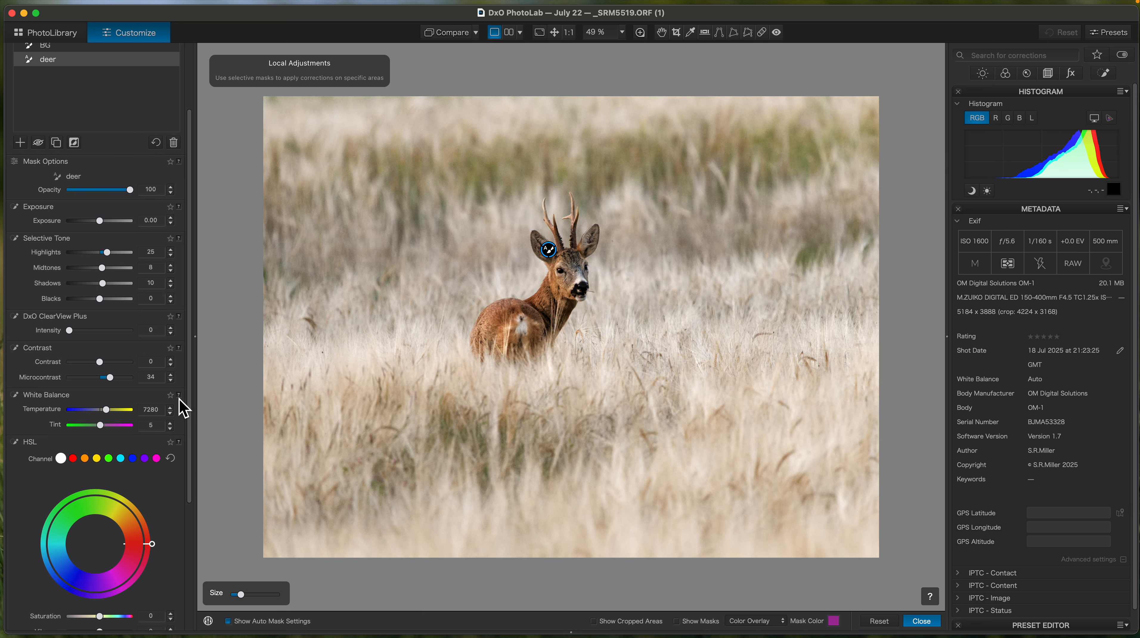
Step: Set the BG mask's midtones to 19, shadows to 29 and exposure to -0.33
scroll(195, 465, up, 5)
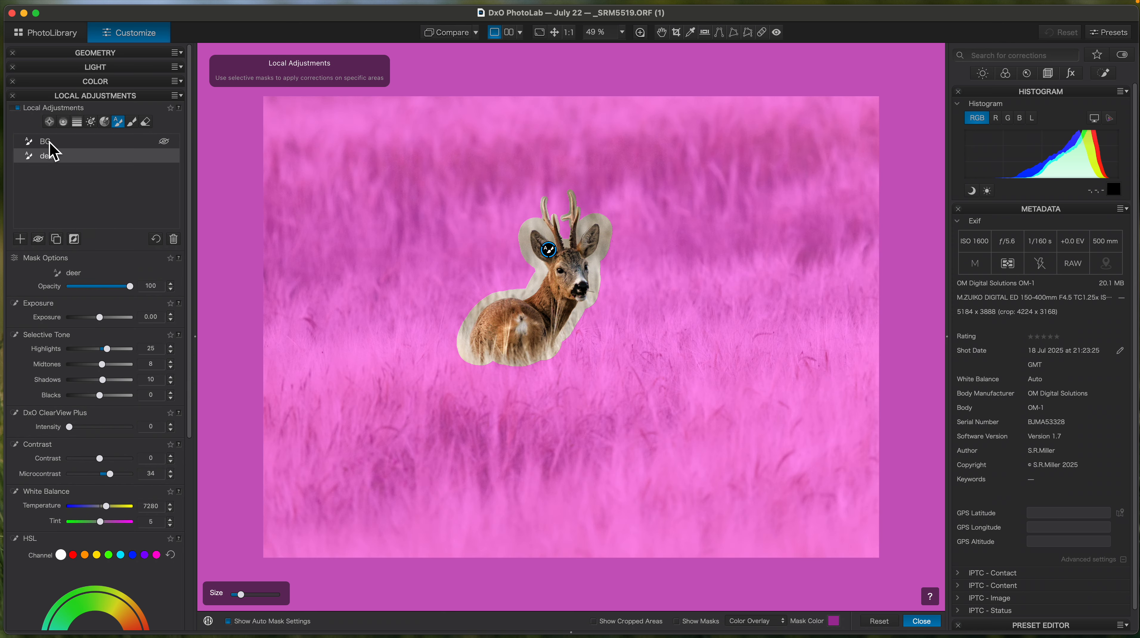
double_click(49, 142)
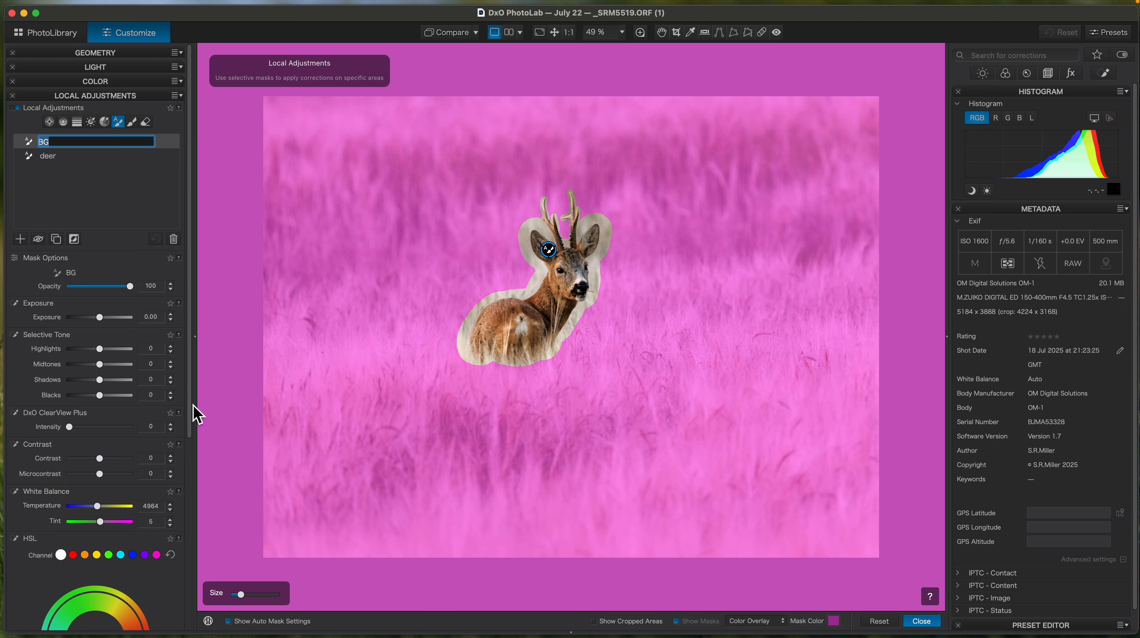
scroll(196, 424, down, 2)
mouse_move(103, 344)
mouse_down()
mouse_move(113, 348)
mouse_move(114, 332)
mouse_up()
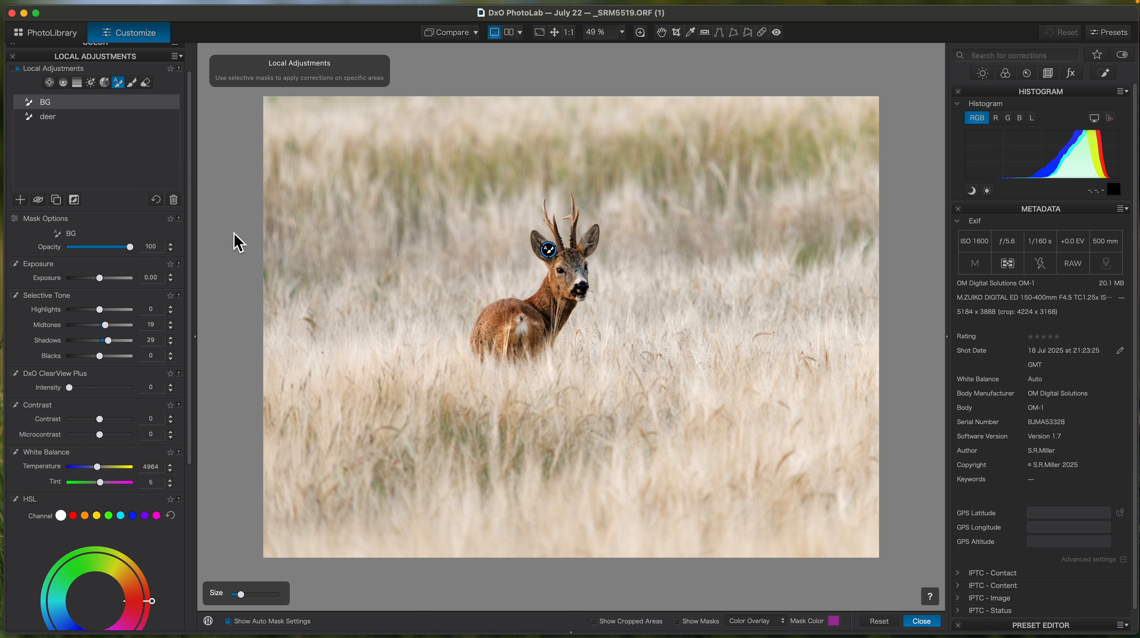
scroll(191, 437, down, 3)
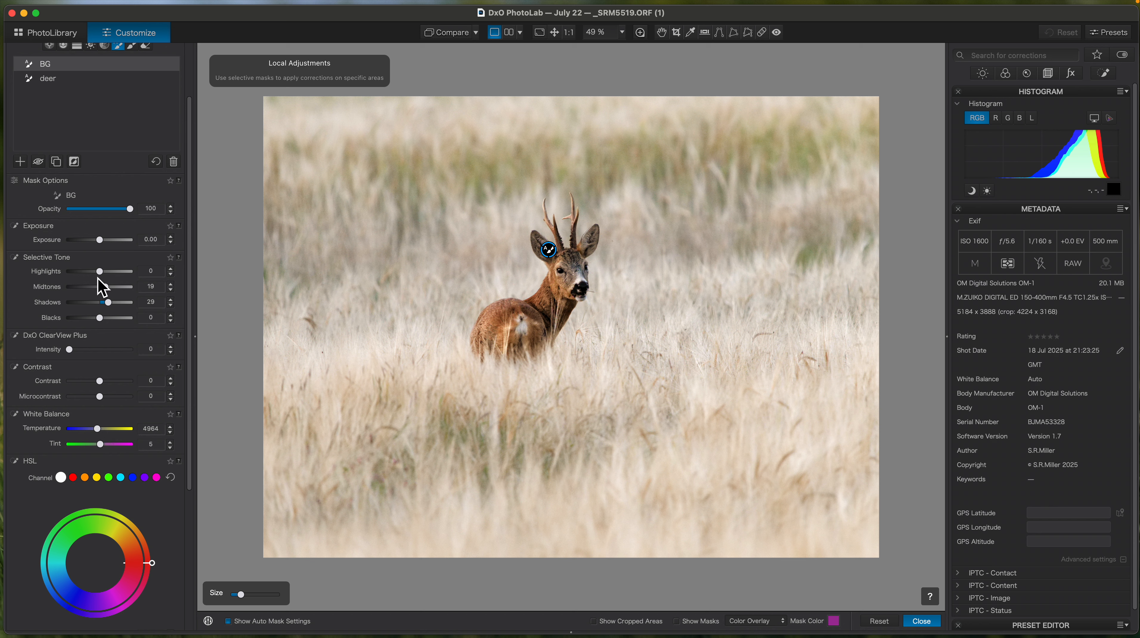
drag(104, 245, 105, 251)
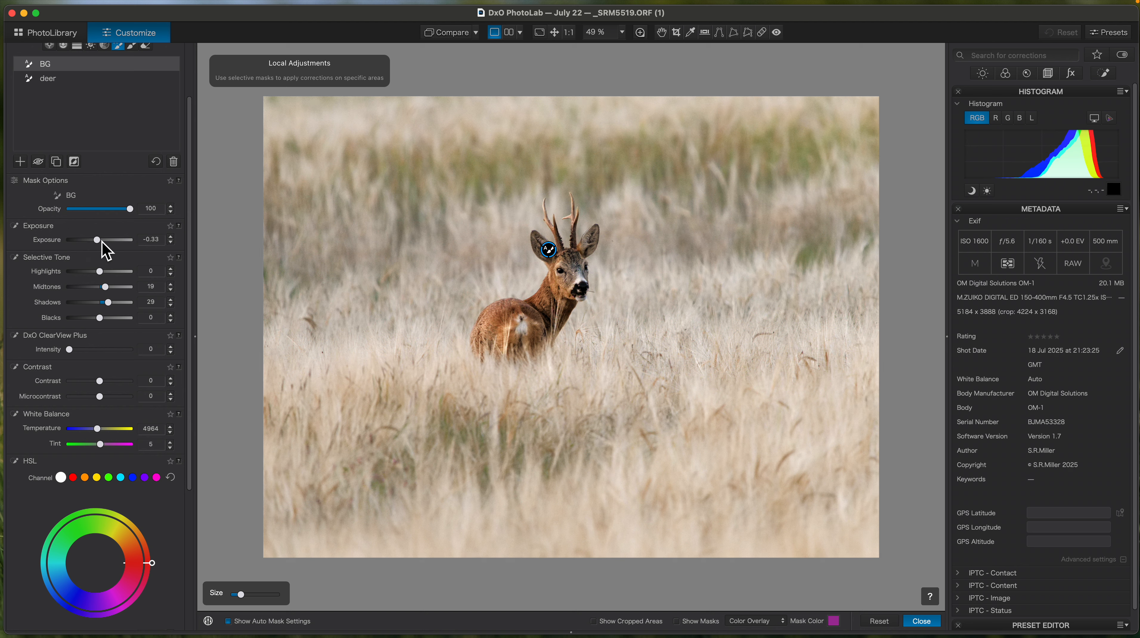
Step: Shift the BG mask's green HSL channel toward yellow so the grain's green patches turn golden brown
drag(190, 349, 185, 457)
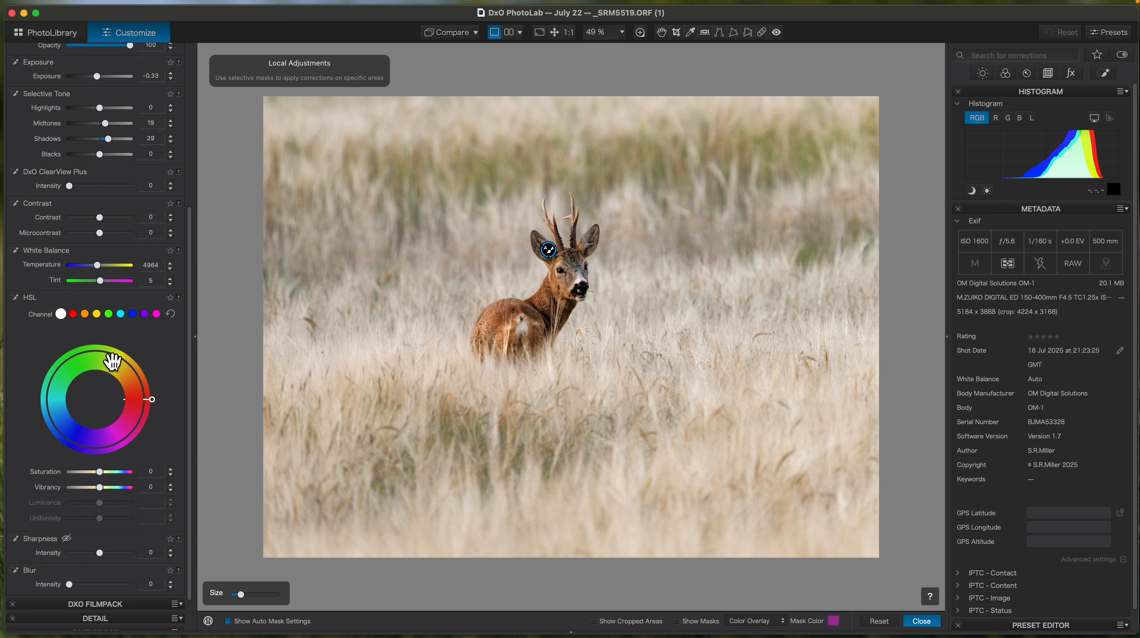
click(109, 314)
scroll(195, 389, down, 3)
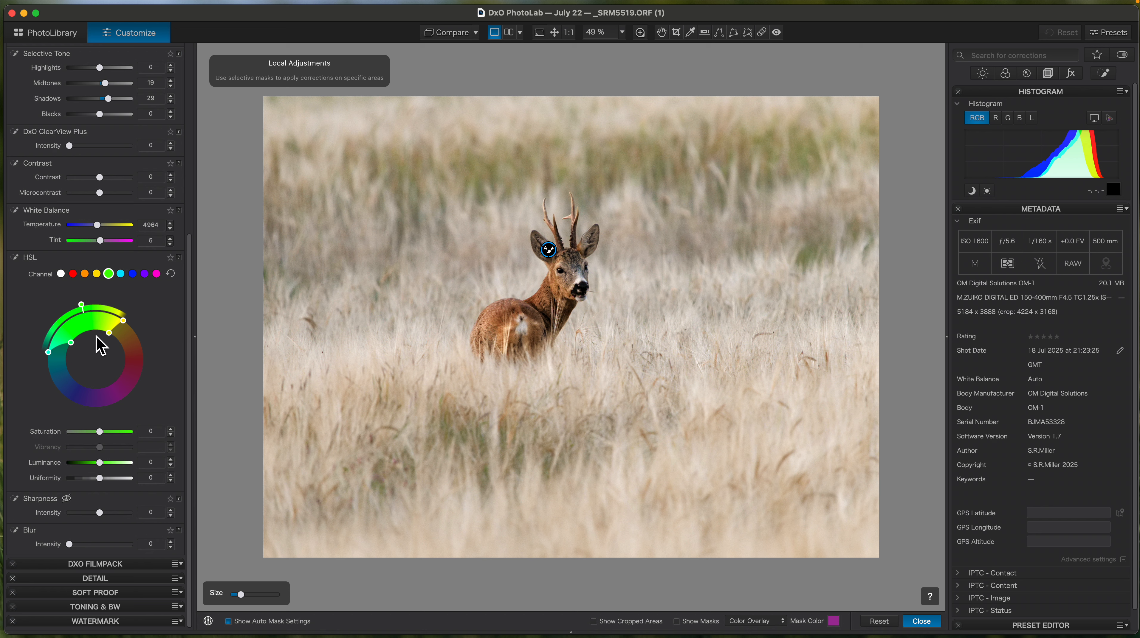
mouse_move(100, 335)
mouse_down()
mouse_move(81, 340)
mouse_move(102, 337)
mouse_up()
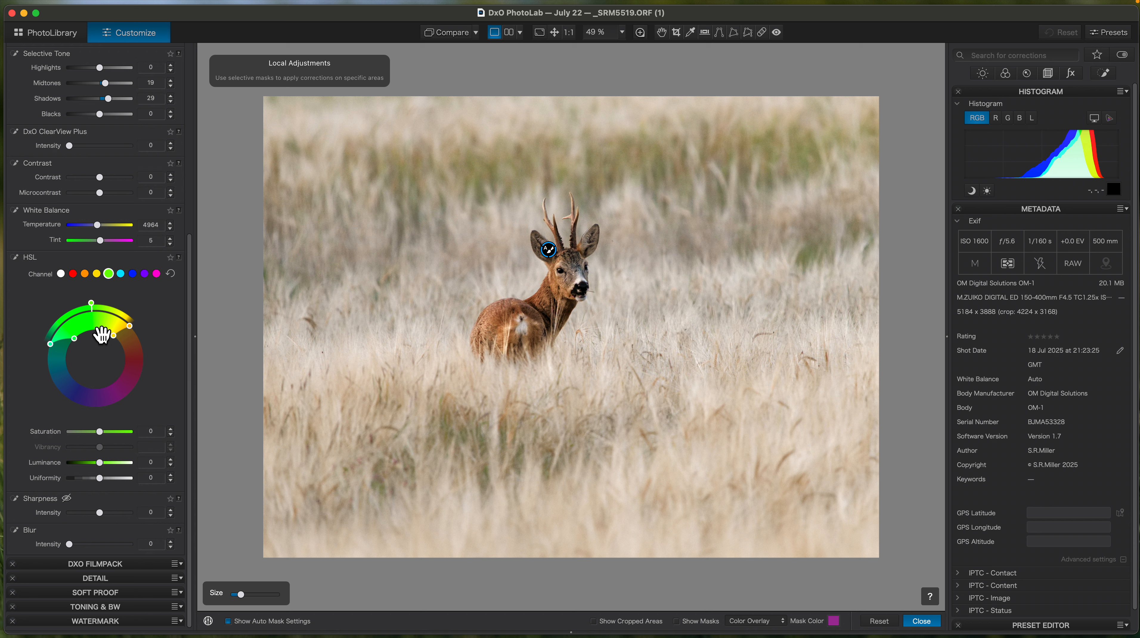
drag(98, 335, 105, 332)
mouse_move(106, 313)
mouse_down()
mouse_move(114, 322)
mouse_move(101, 319)
mouse_up()
drag(98, 309, 101, 310)
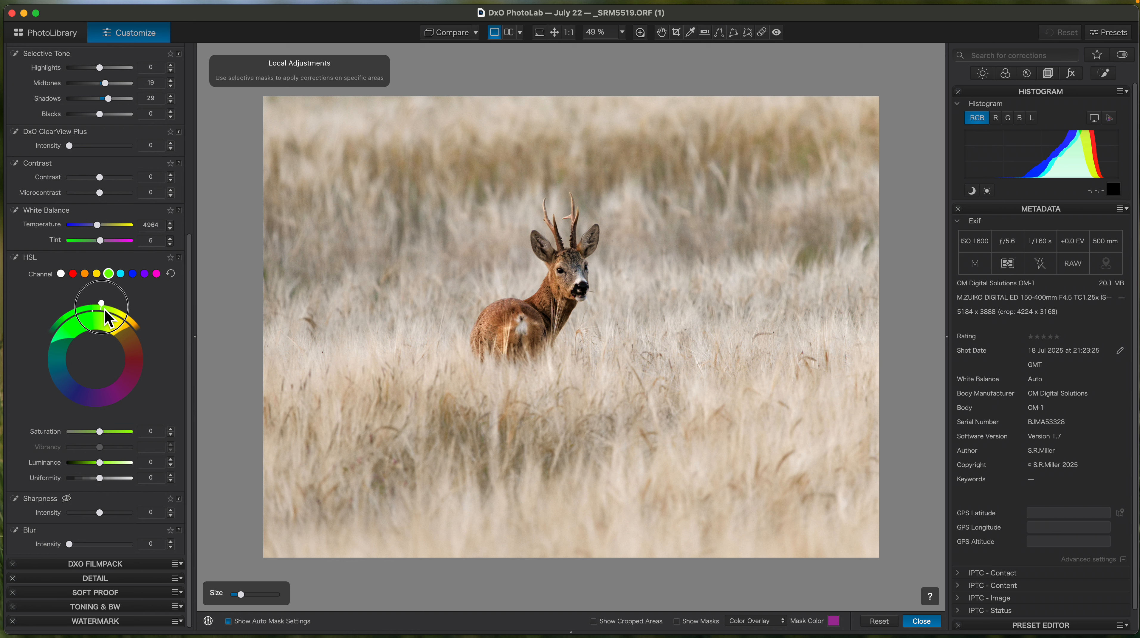
drag(104, 309, 104, 309)
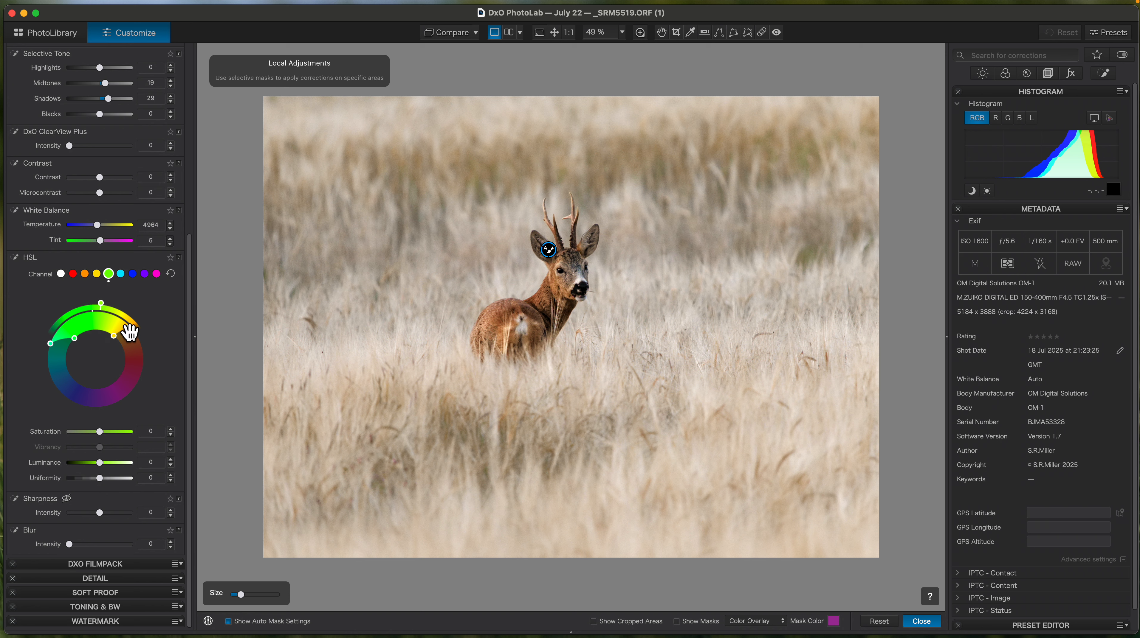
drag(101, 307, 103, 303)
Step: Raise the BG mask's overall HSL saturation to 22 with the all-colors channel
scroll(194, 425, up, 5)
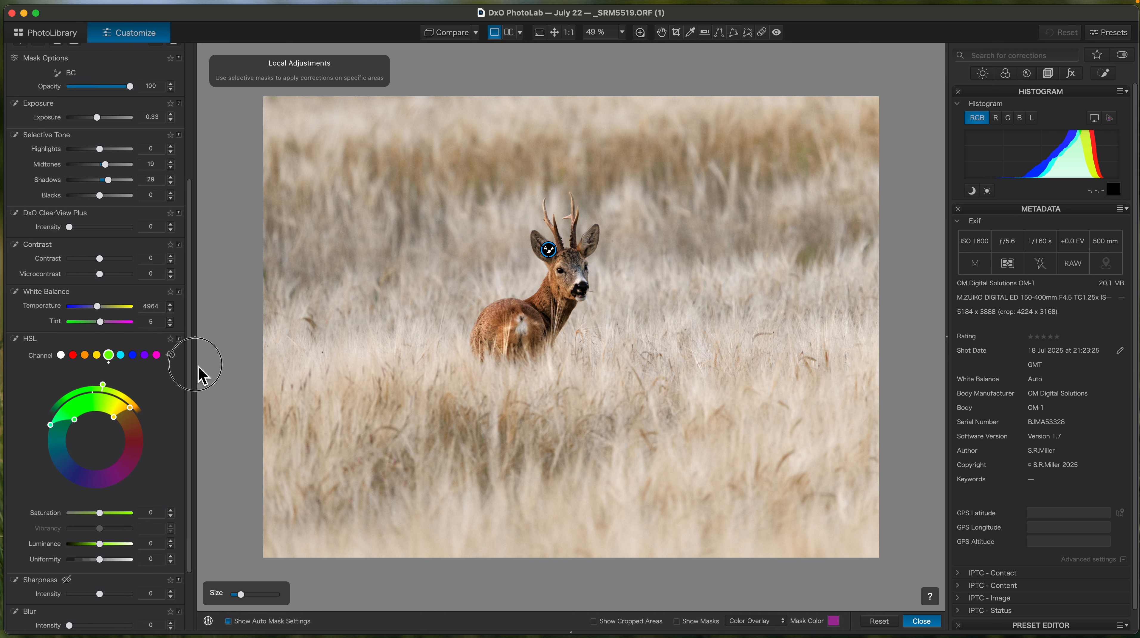
scroll(199, 375, down, 3)
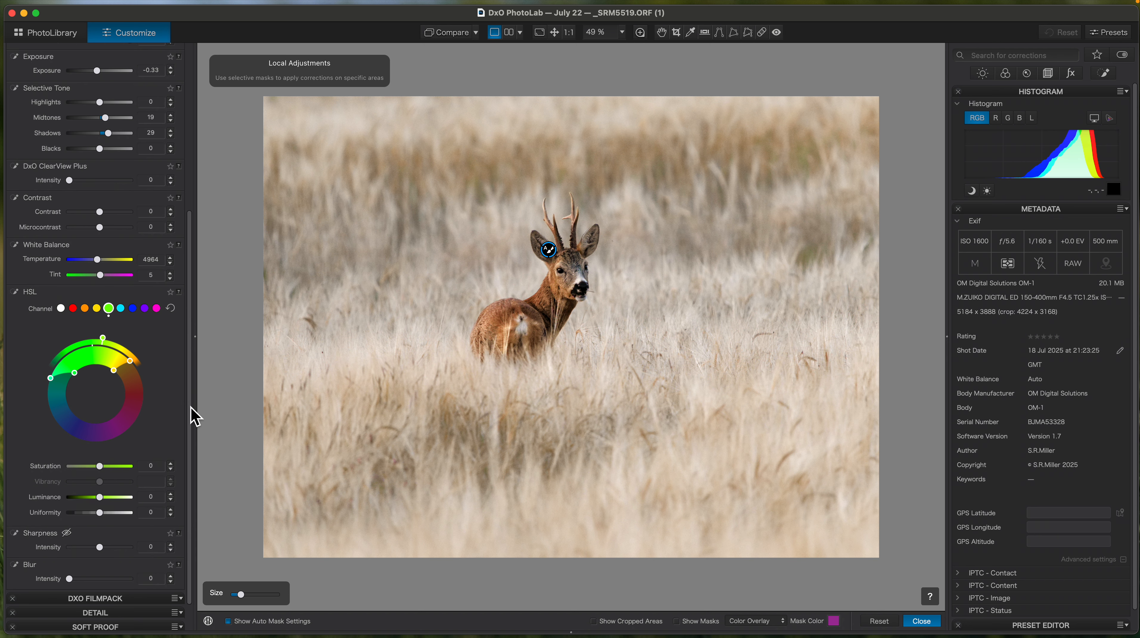
scroll(197, 416, down, 1)
scroll(199, 416, up, 2)
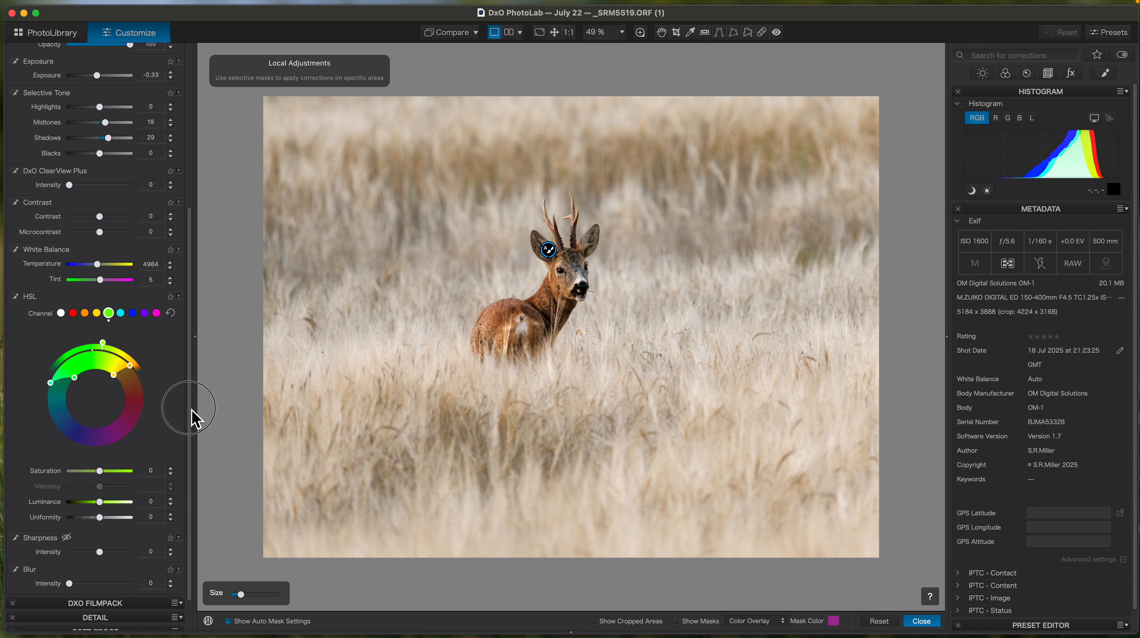
scroll(196, 420, down, 2)
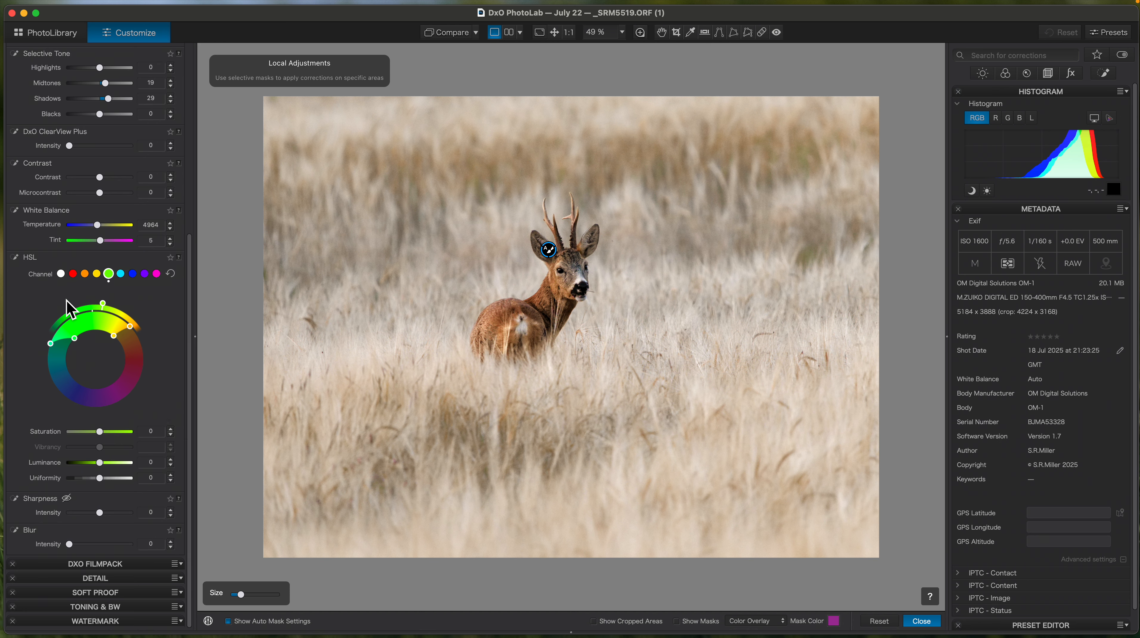
click(61, 274)
drag(101, 432, 110, 435)
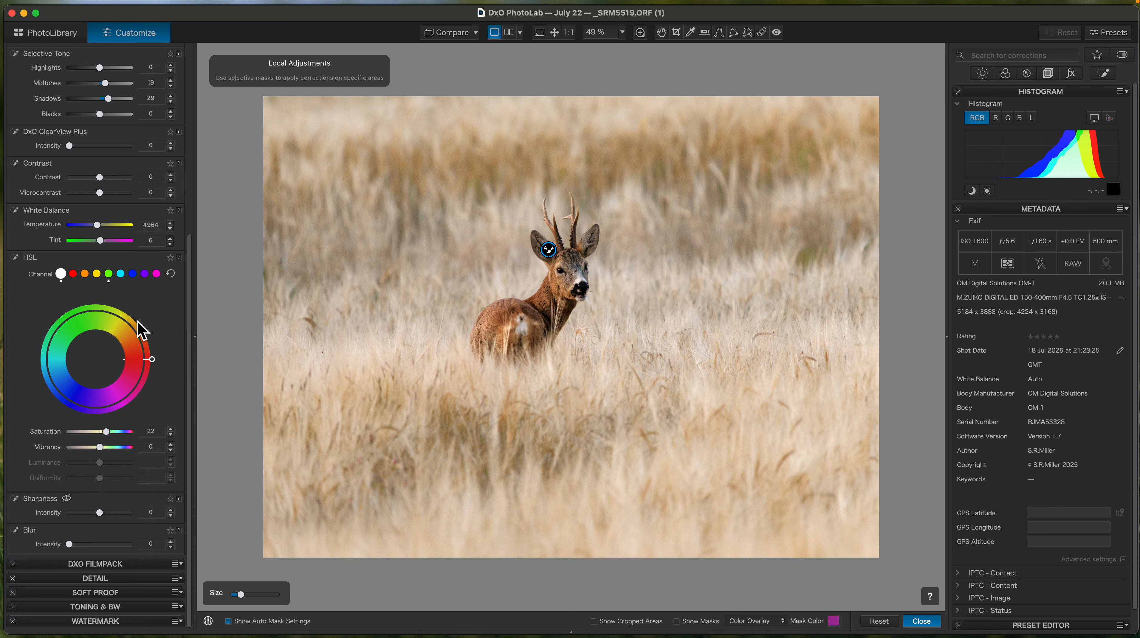
Step: Widen the BG mask's green HSL channel range slightly toward both cyan and orange
click(108, 275)
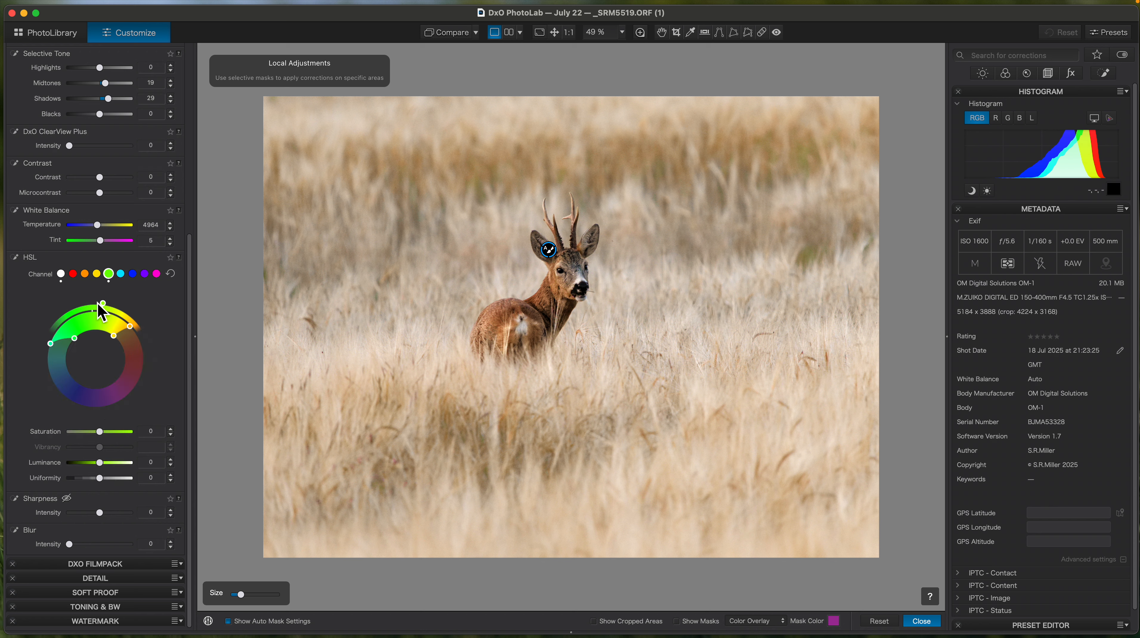
drag(74, 339, 71, 341)
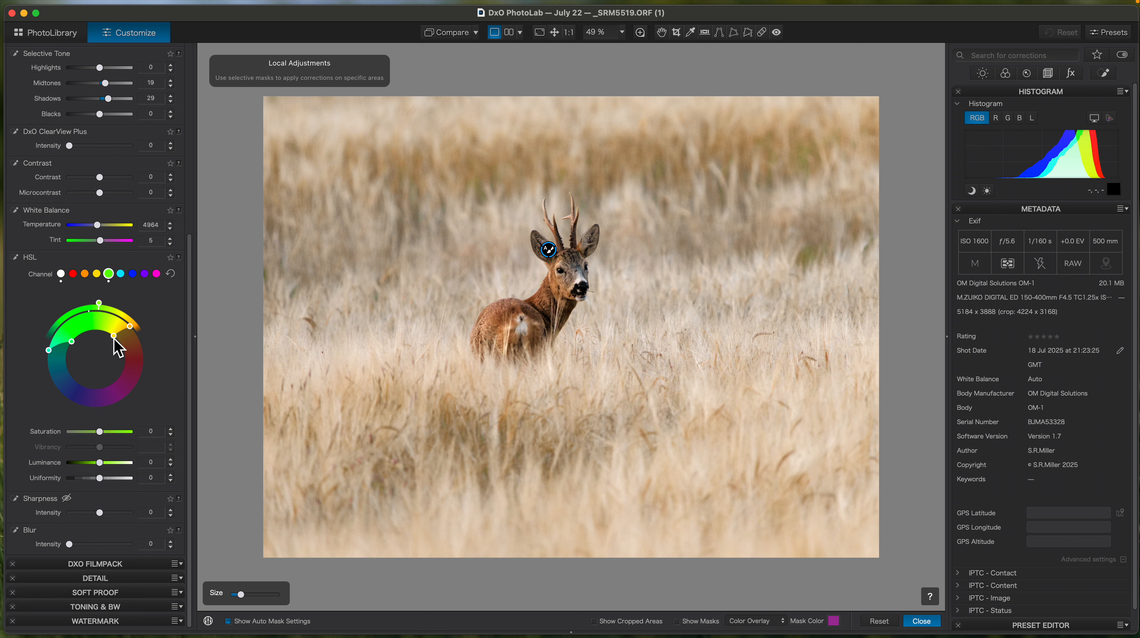
drag(51, 352, 50, 355)
drag(113, 335, 117, 343)
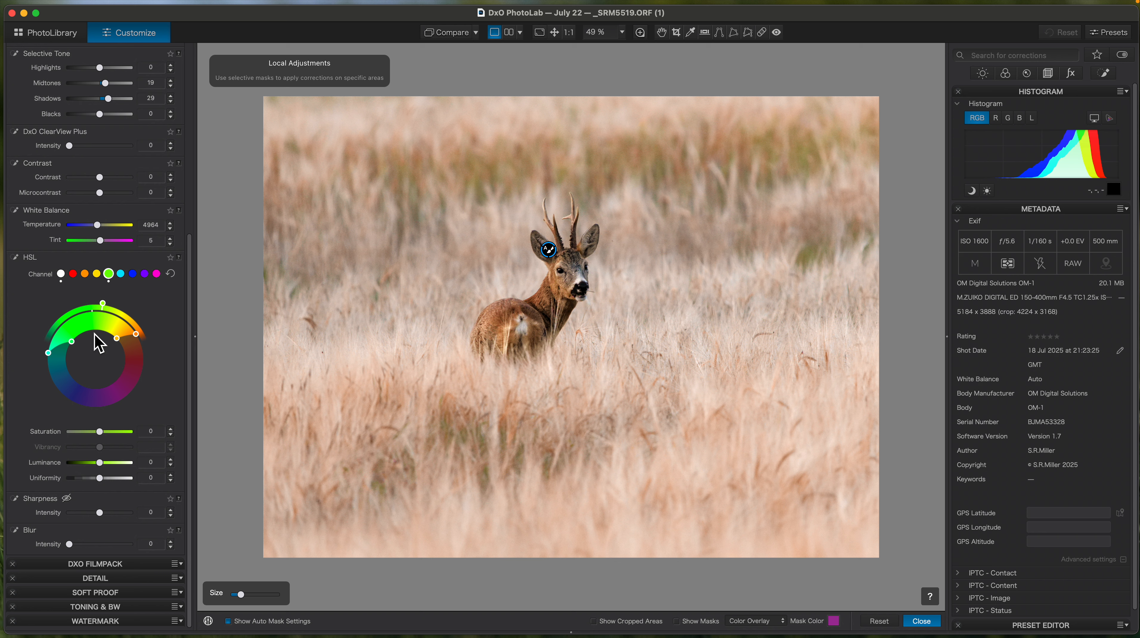
drag(116, 339, 115, 337)
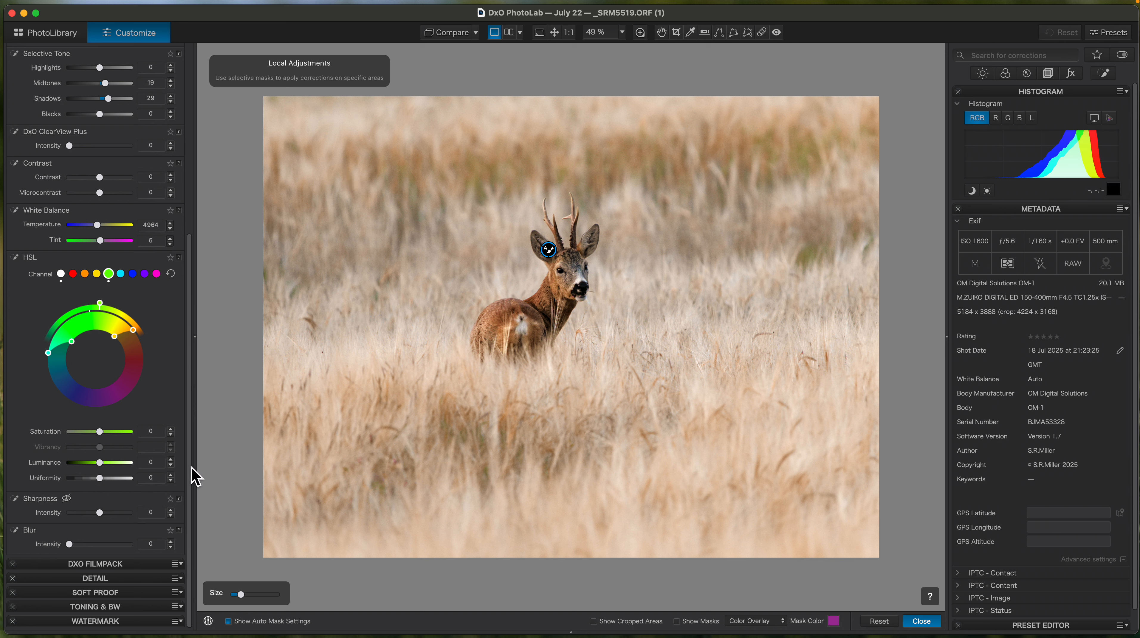
Step: Create a Control Point mask with four points across the upper grain band, two in the foreground below the deer and one at the photo's left edge
drag(193, 519, 194, 336)
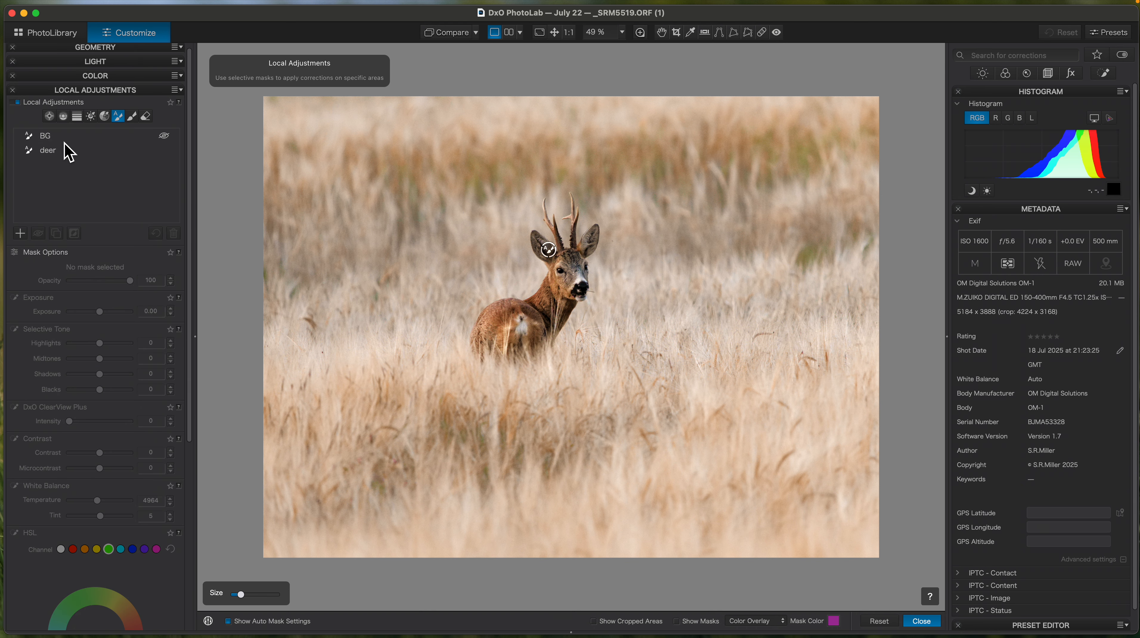
click(49, 116)
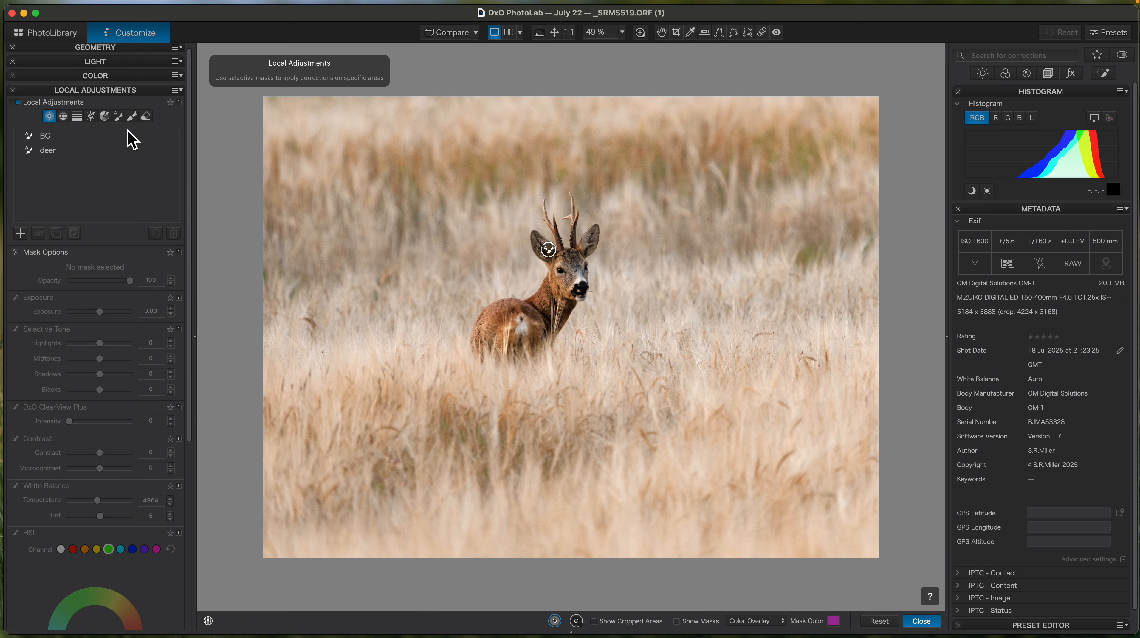
click(372, 165)
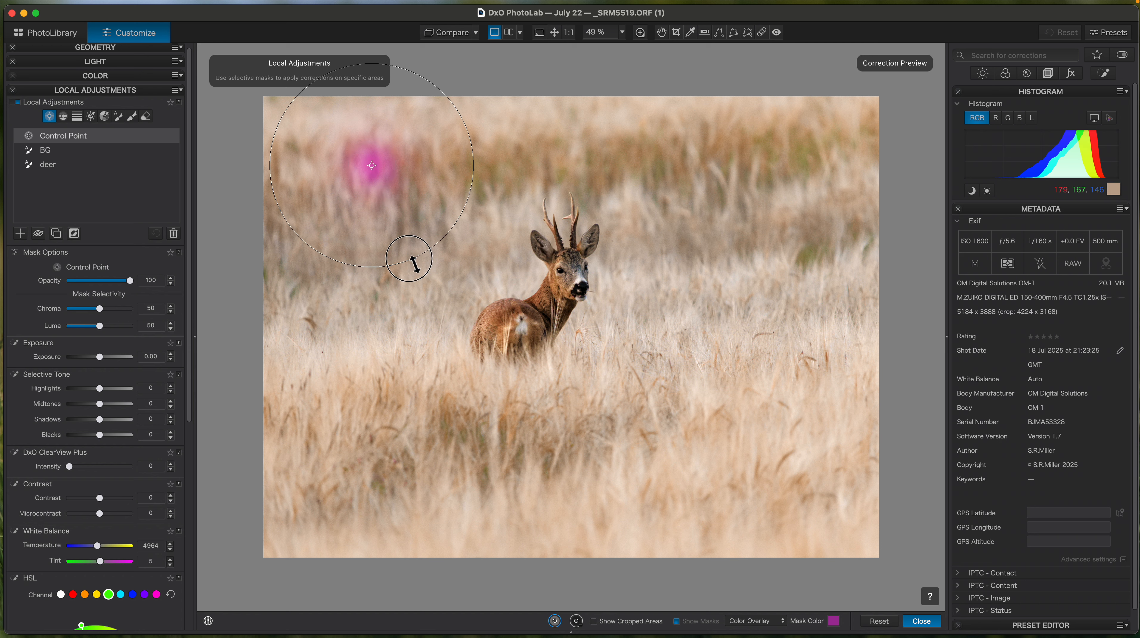
drag(414, 264, 473, 186)
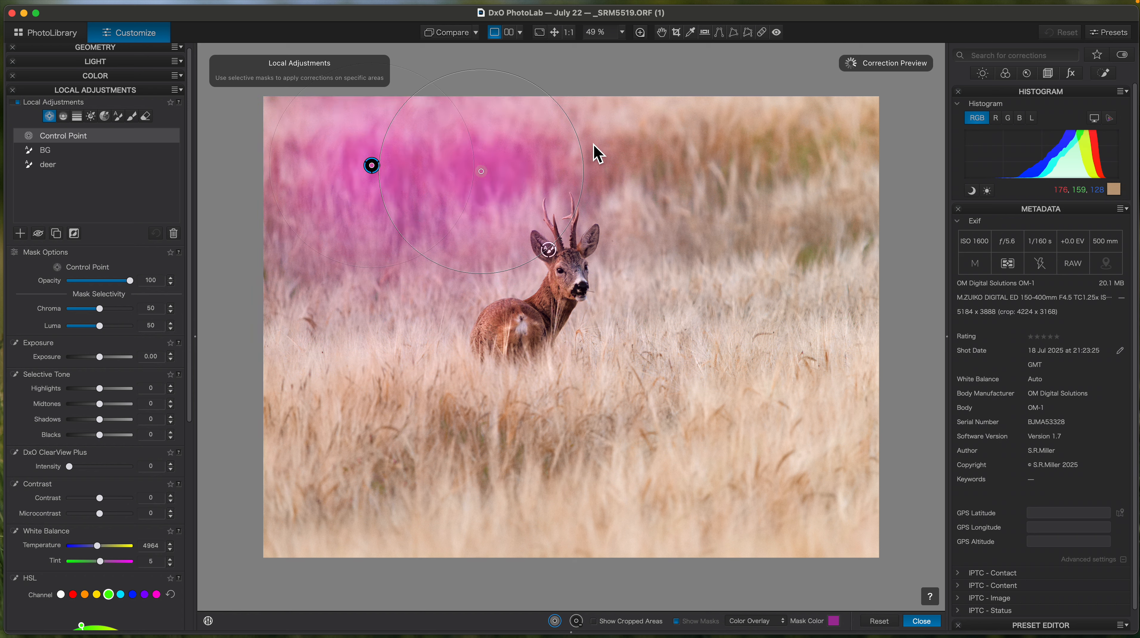
click(659, 168)
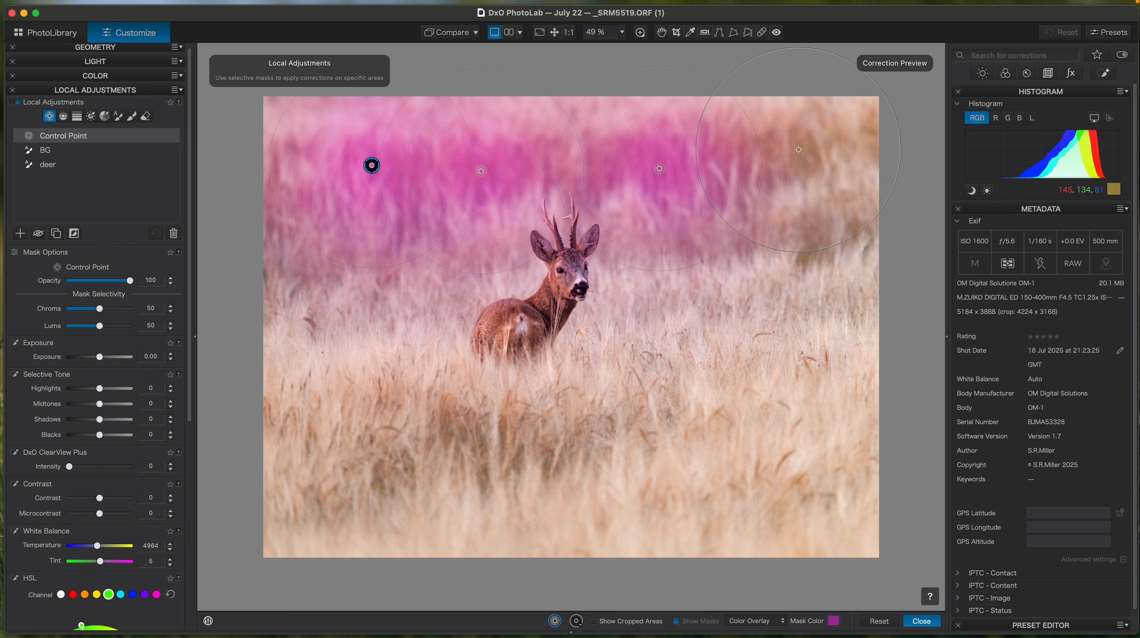
click(798, 149)
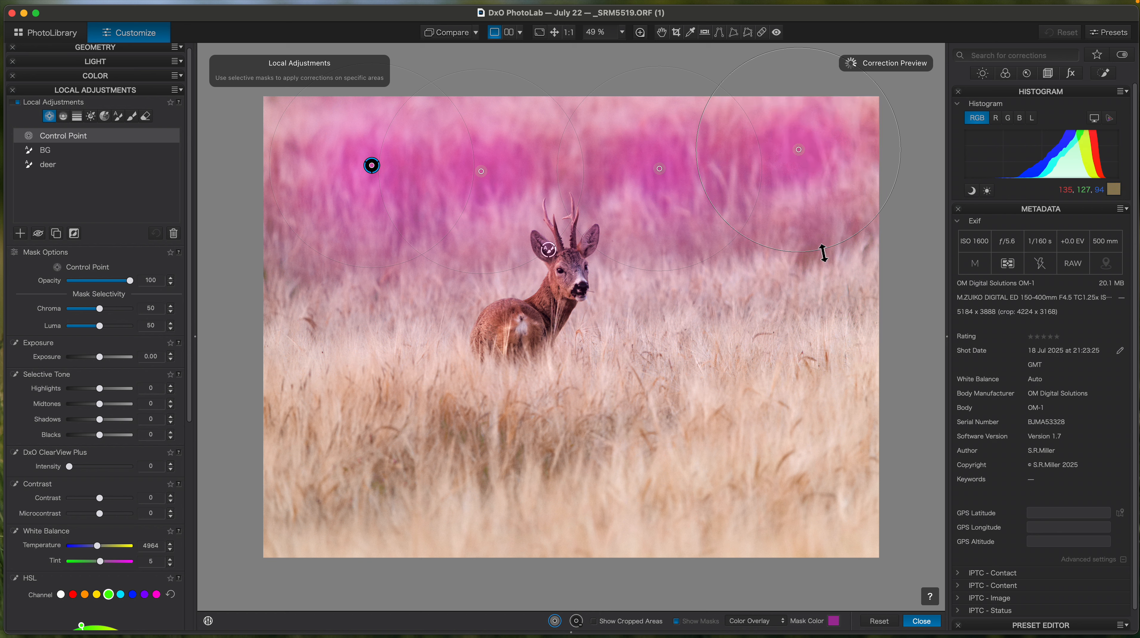
click(443, 438)
click(550, 465)
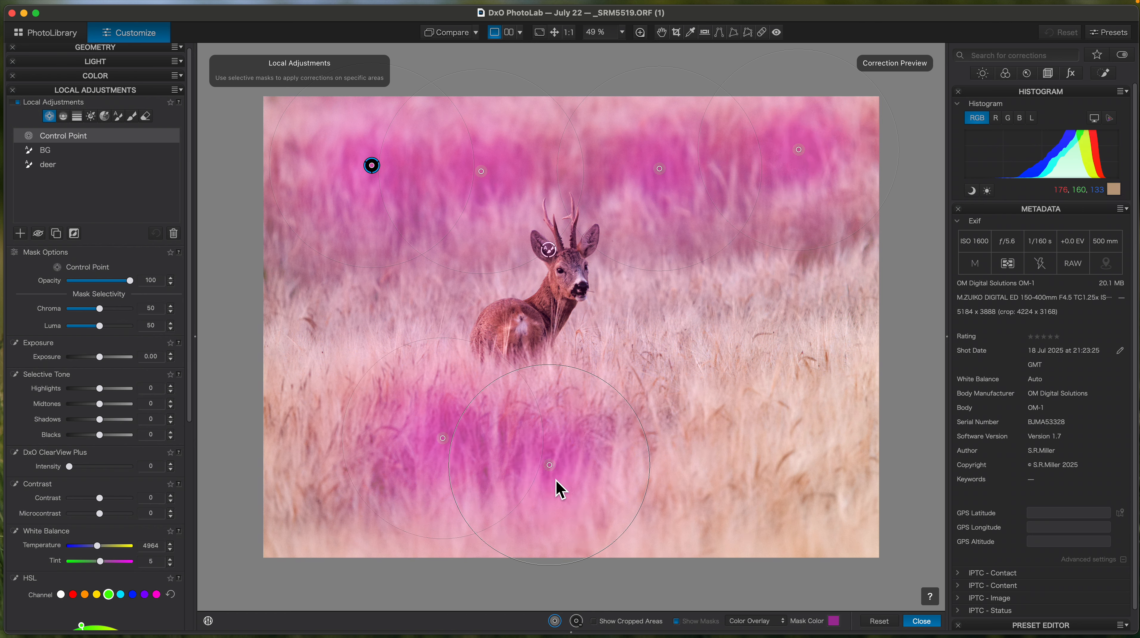
click(271, 227)
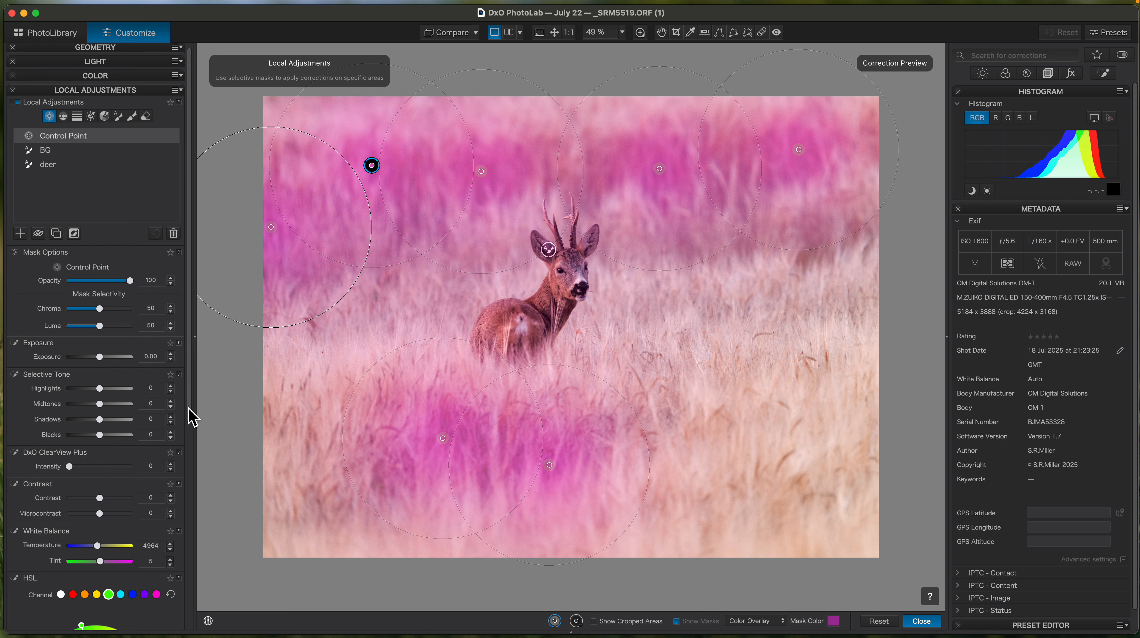
Step: Set the Control Point mask's shadows to 24 and midtones to 6
scroll(192, 425, down, 3)
mouse_move(101, 380)
mouse_down()
mouse_move(102, 366)
mouse_move(106, 385)
mouse_up()
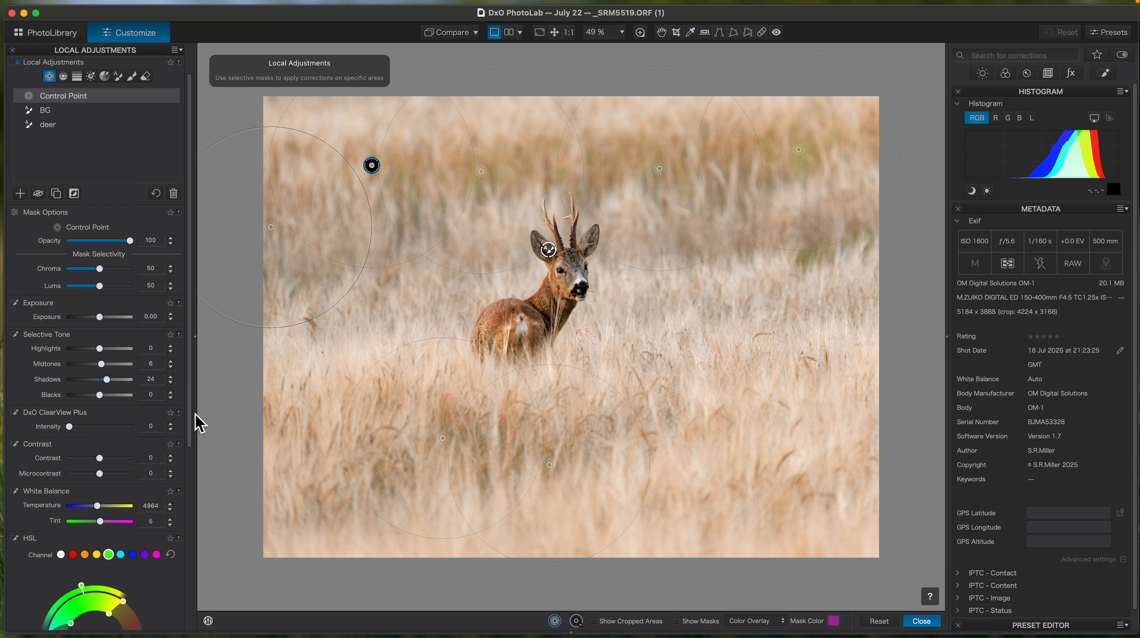
Step: Raise the BG mask's exposure to -0.29
scroll(195, 424, up, 3)
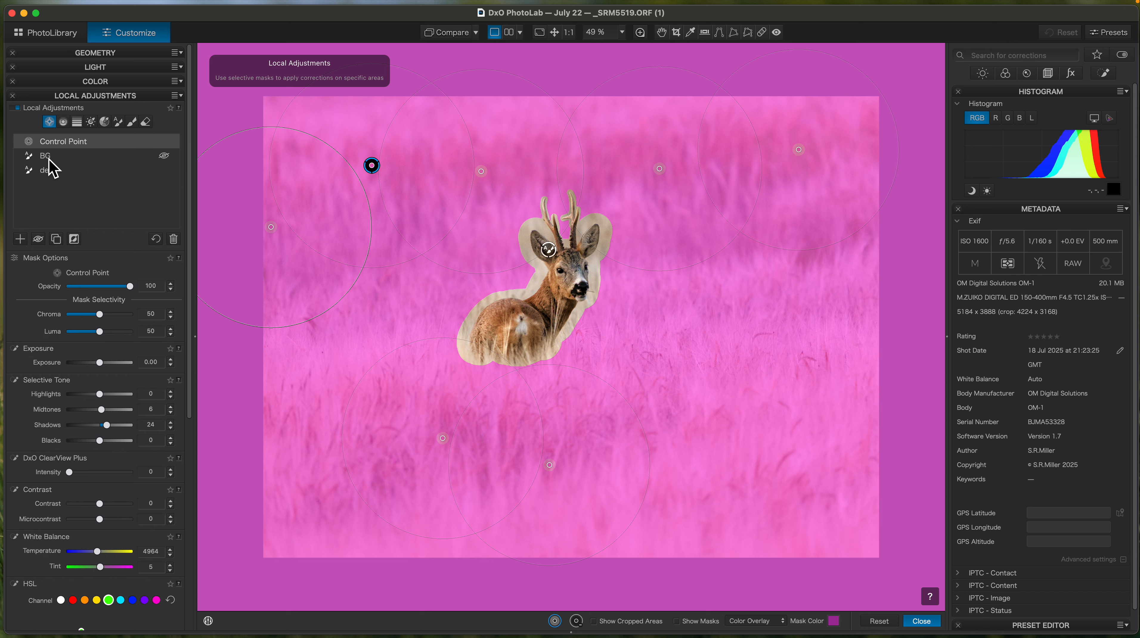
click(36, 156)
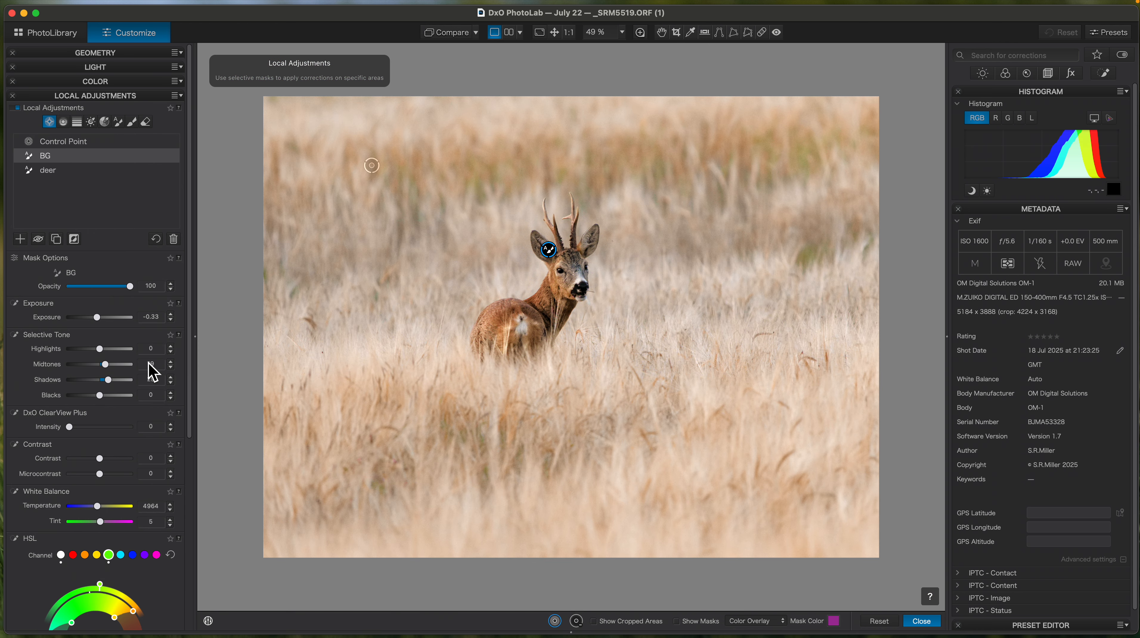
drag(97, 320, 99, 320)
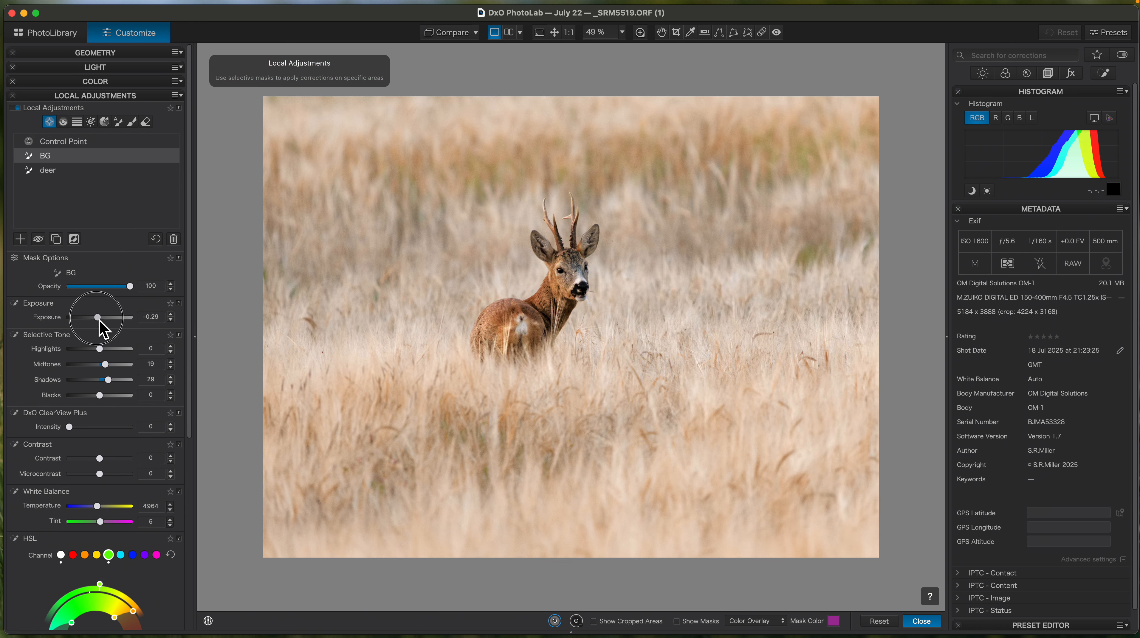
Step: Lower the BG mask's exposure to -0.51
drag(100, 331, 94, 331)
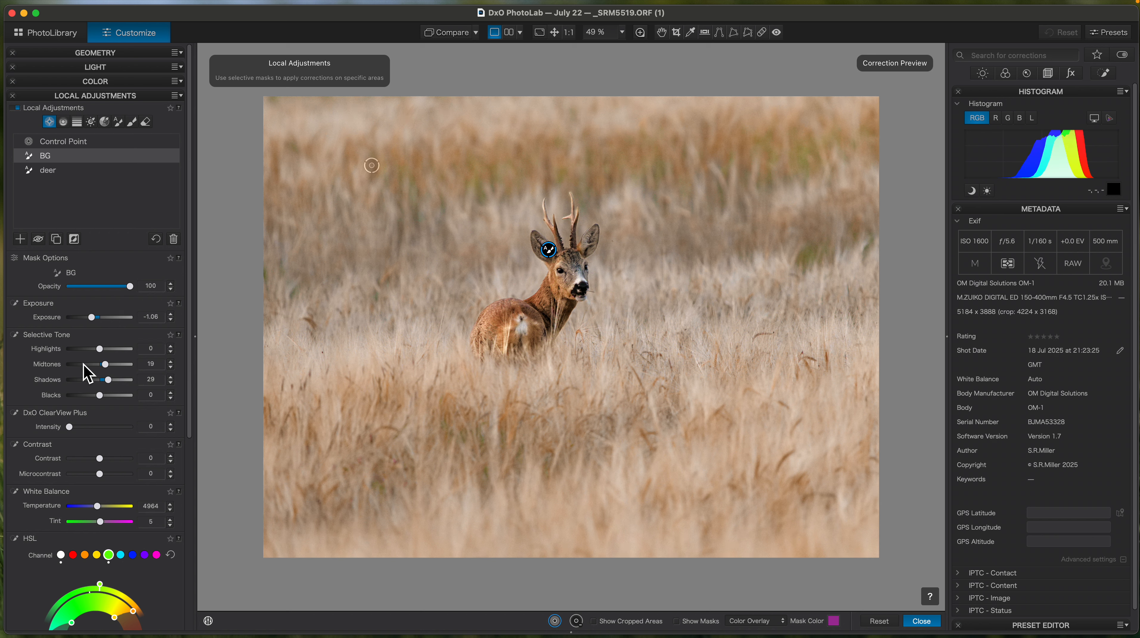
drag(94, 323, 103, 331)
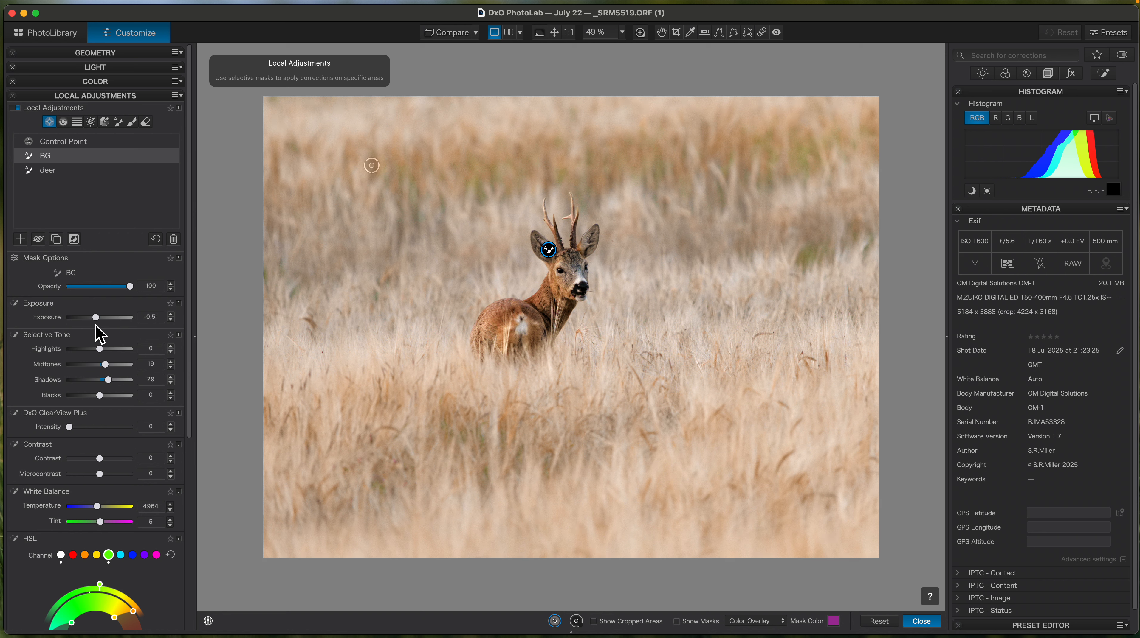
click(171, 321)
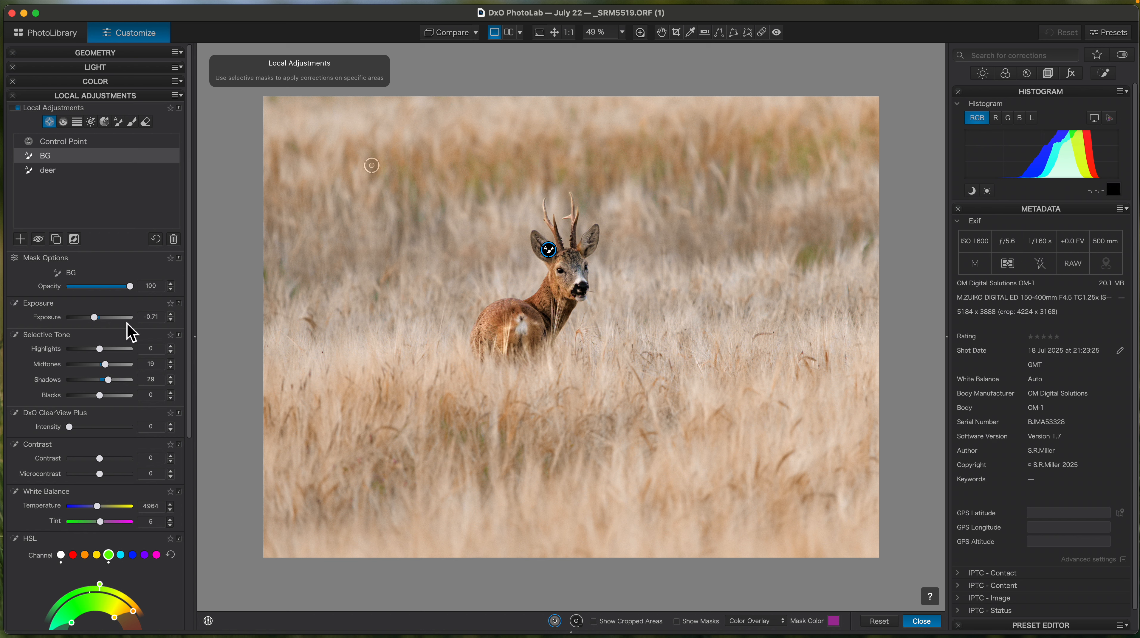
click(172, 316)
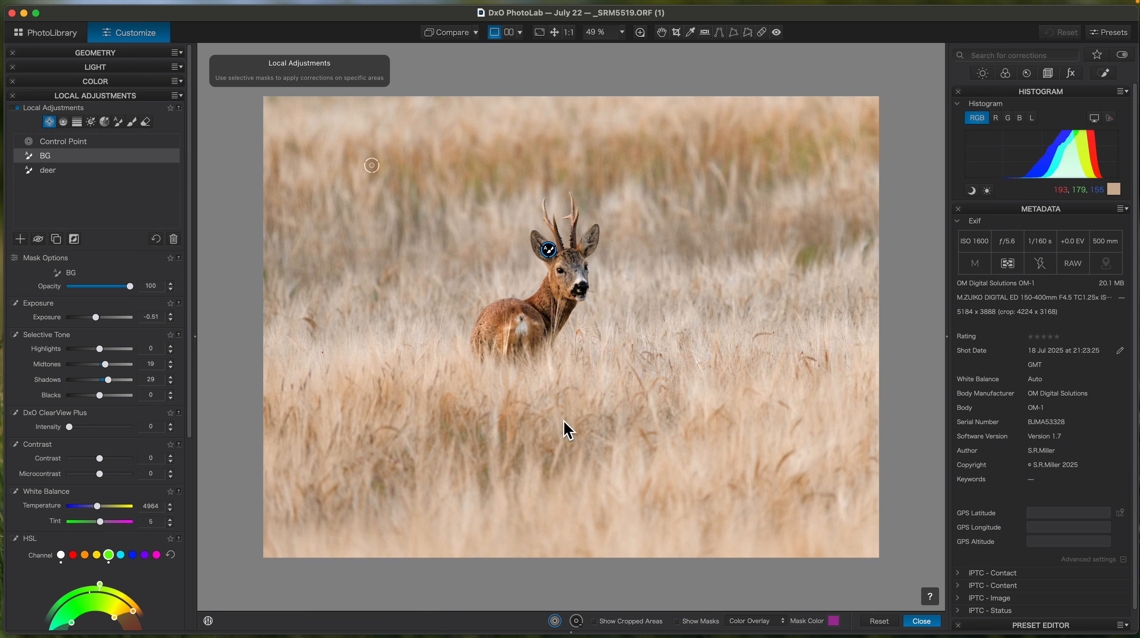
Step: Paint a new Brush mask as a winding path from the photo's lower-left corner toward the right edge and back to the deer
click(68, 191)
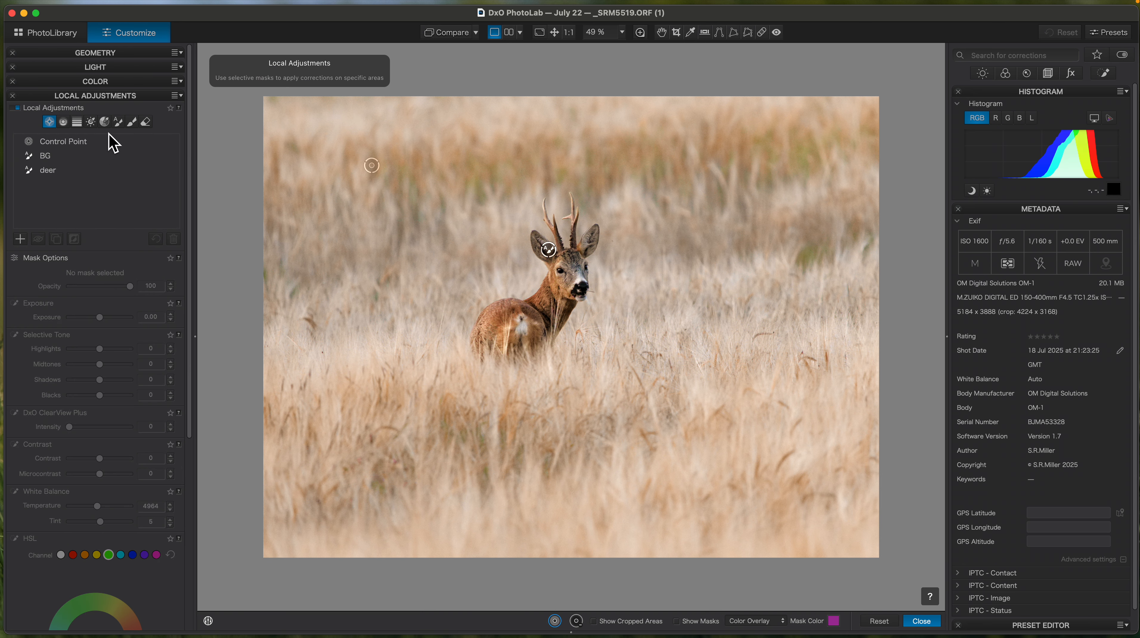
click(133, 123)
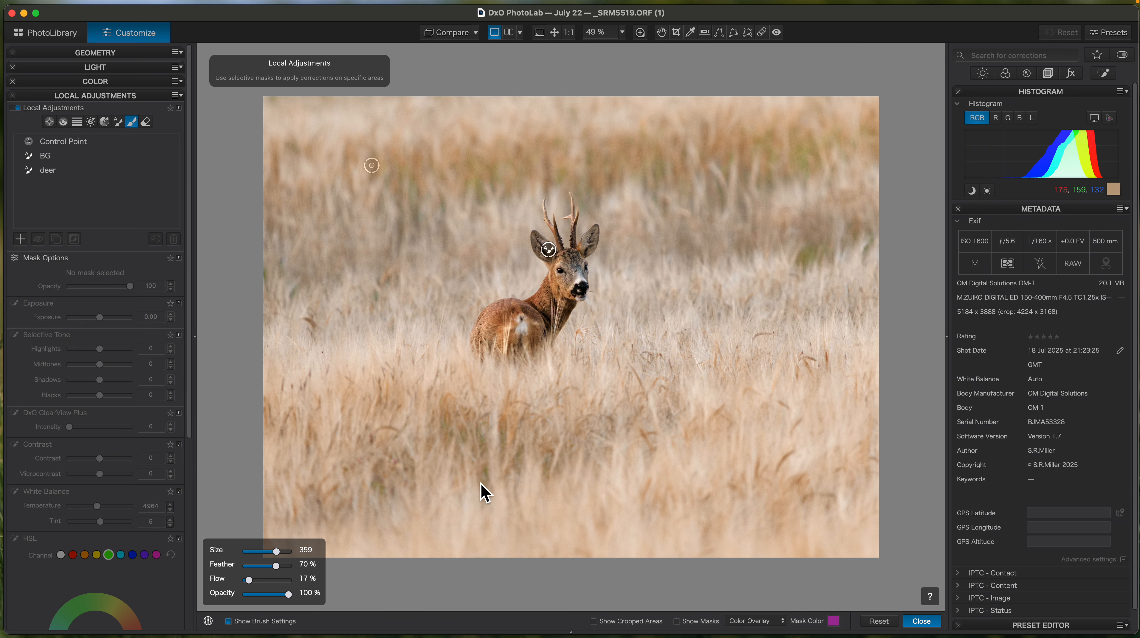
mouse_move(708, 459)
mouse_down()
mouse_move(660, 477)
mouse_move(669, 465)
mouse_move(634, 494)
mouse_move(400, 529)
mouse_up()
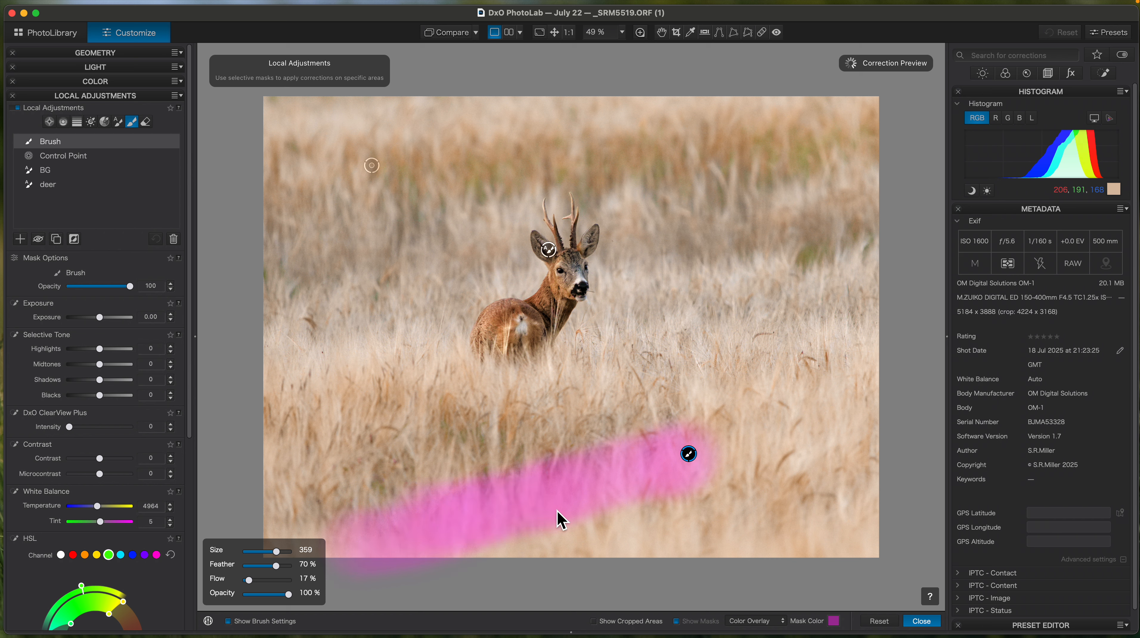
mouse_move(772, 419)
mouse_down()
mouse_move(687, 451)
mouse_move(837, 394)
mouse_up()
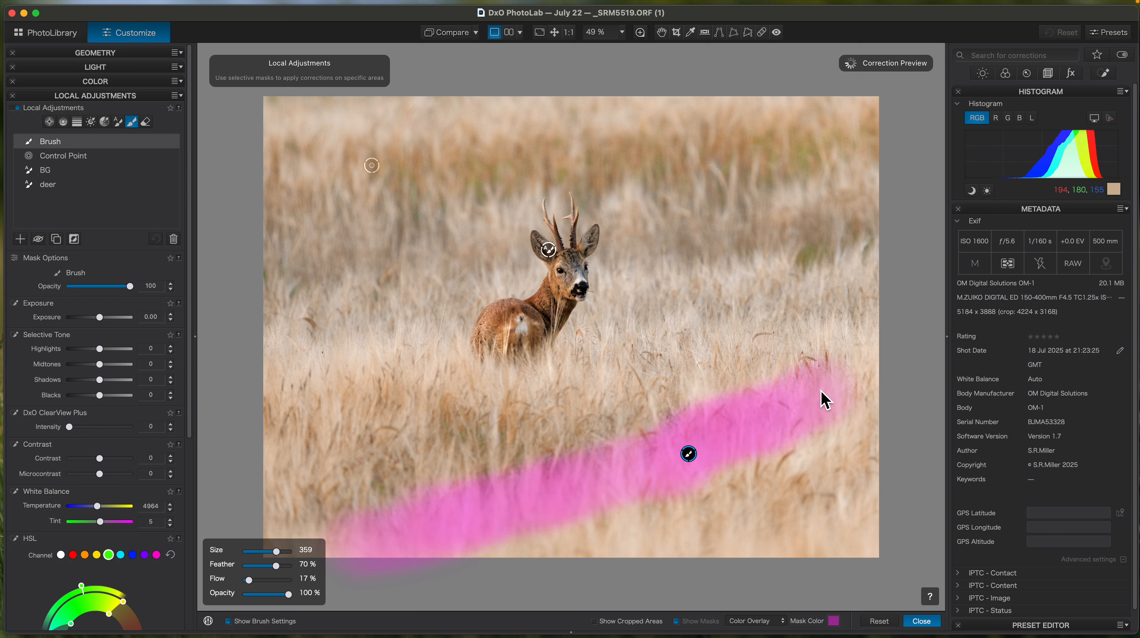
mouse_move(760, 383)
mouse_down()
mouse_move(599, 347)
mouse_move(635, 356)
mouse_up()
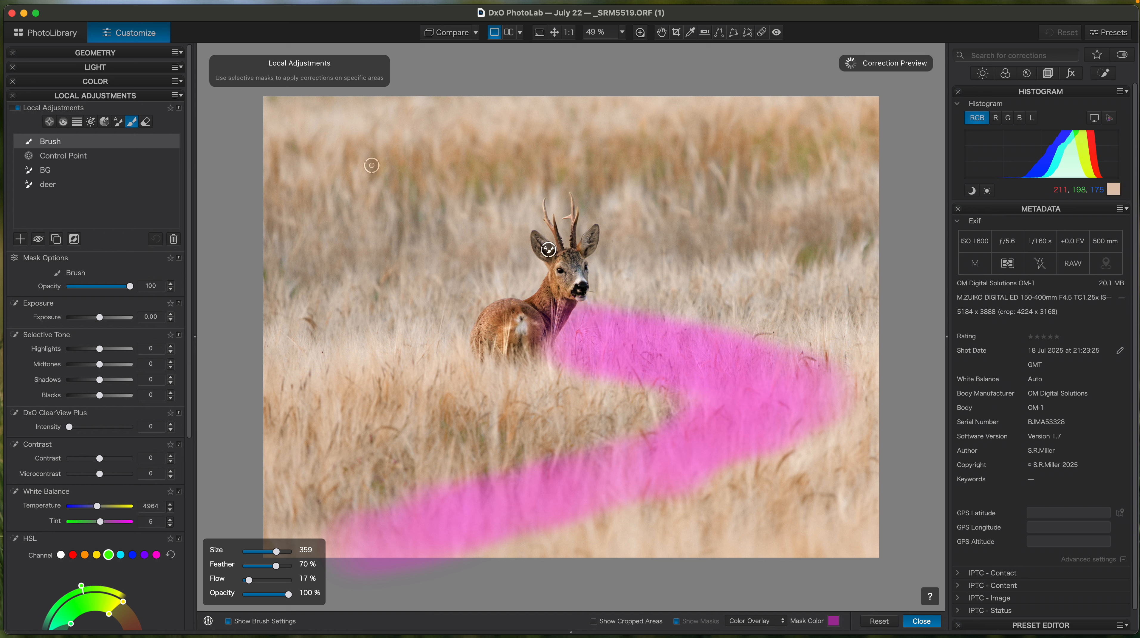
drag(845, 387, 796, 445)
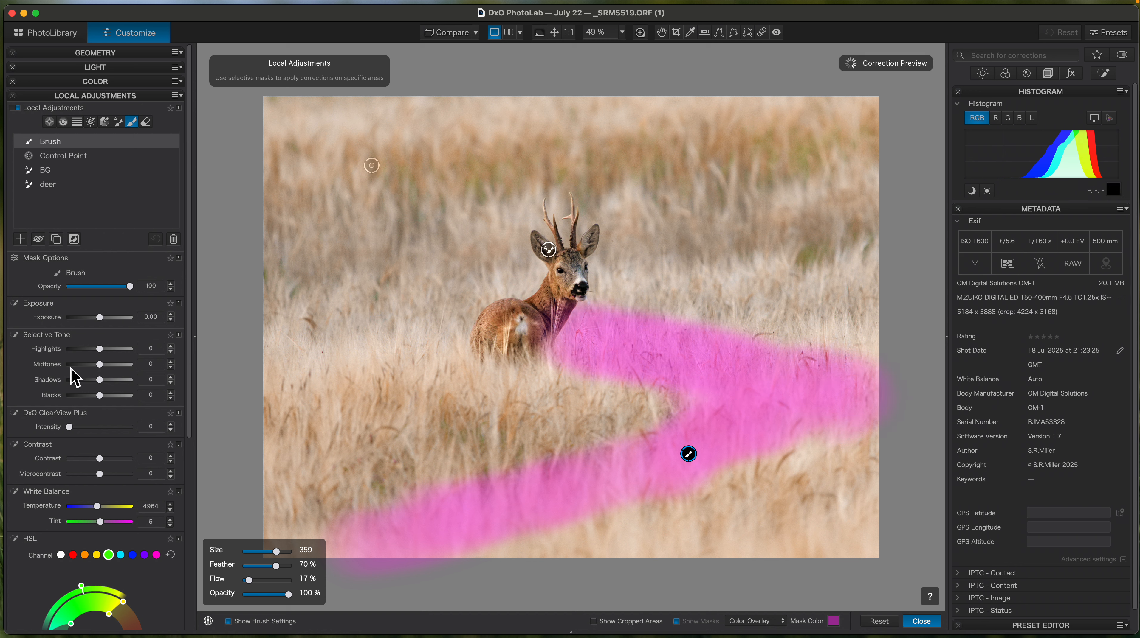
Step: Set the Brush mask's highlights to 20 and compare the photo with the mask off and on
drag(101, 355, 109, 354)
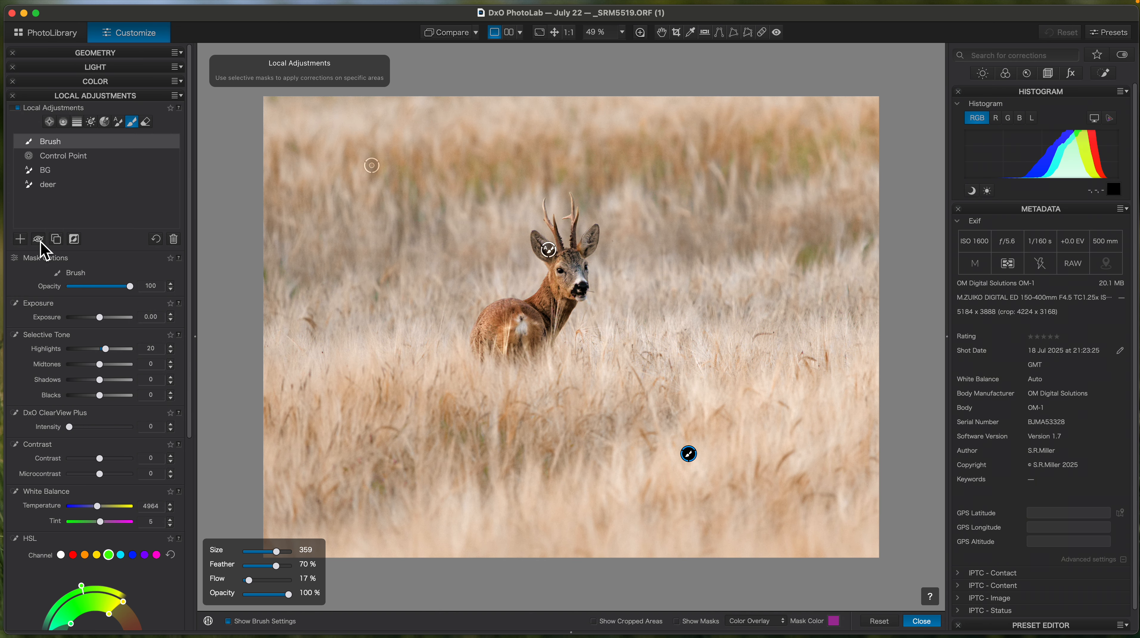
click(39, 241)
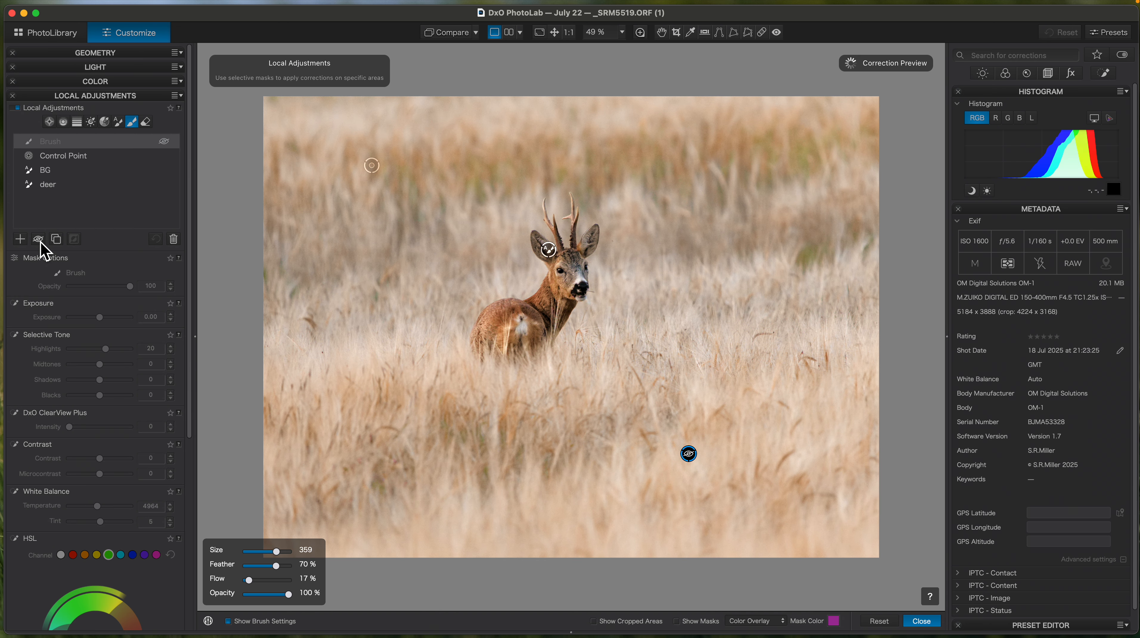
click(38, 239)
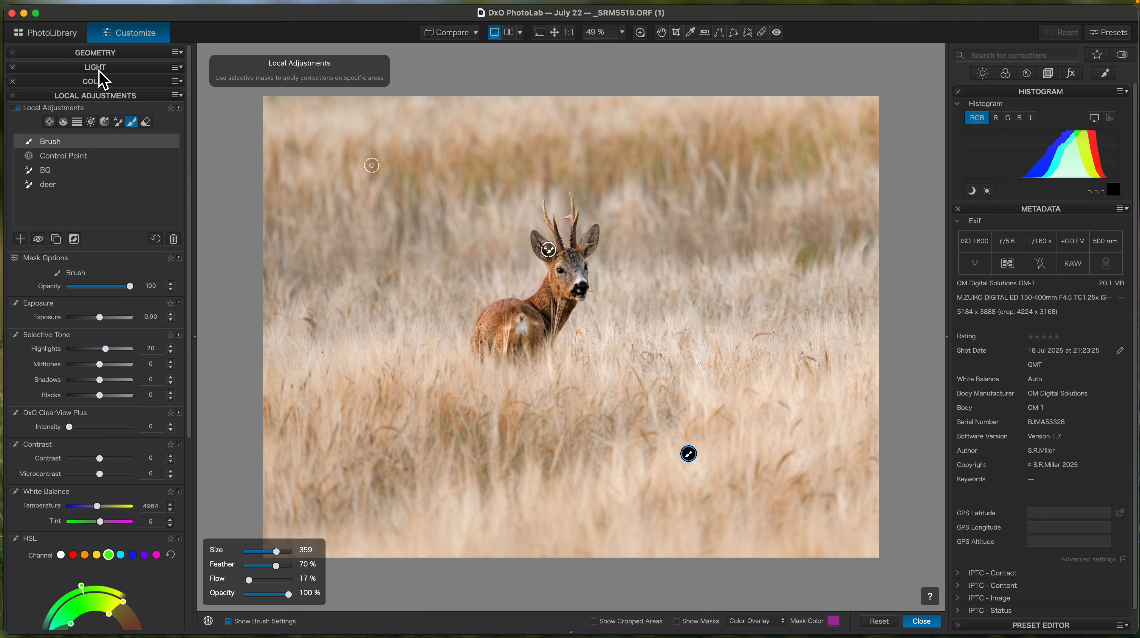
Step: Set the photo's global exposure correction to -0.17
click(101, 70)
drag(191, 251, 194, 280)
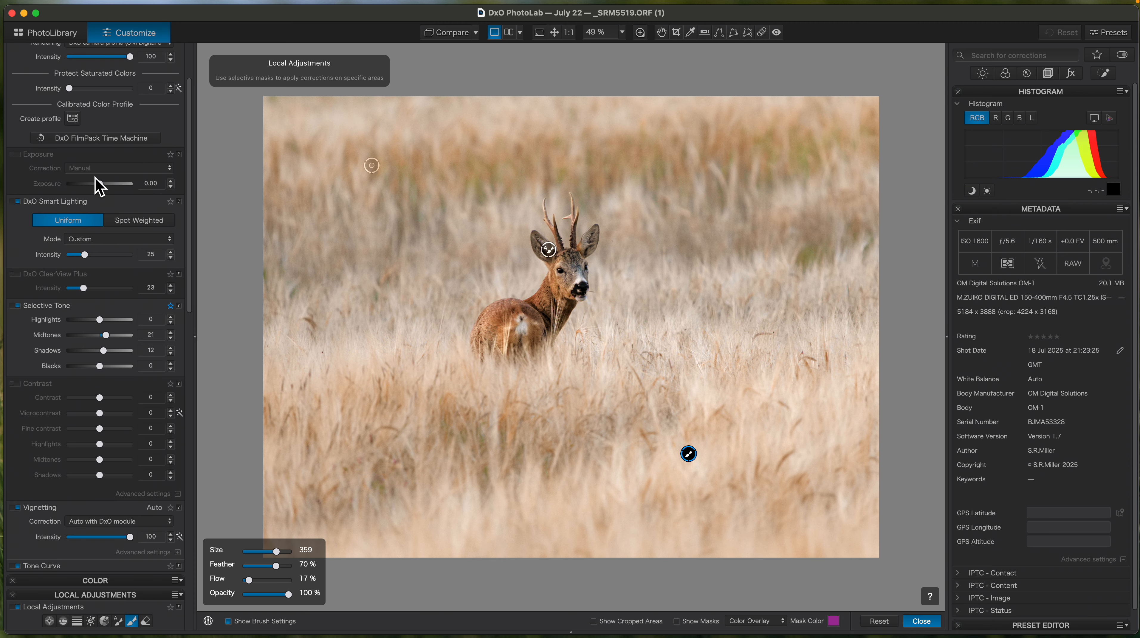
drag(99, 183, 99, 185)
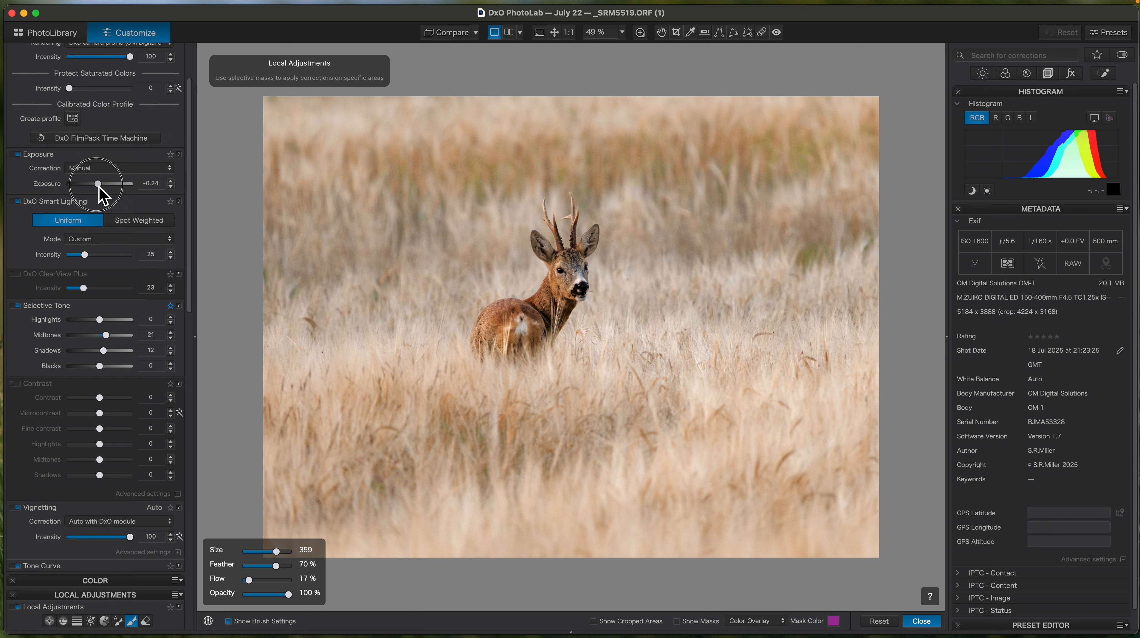
drag(97, 185, 97, 185)
click(172, 183)
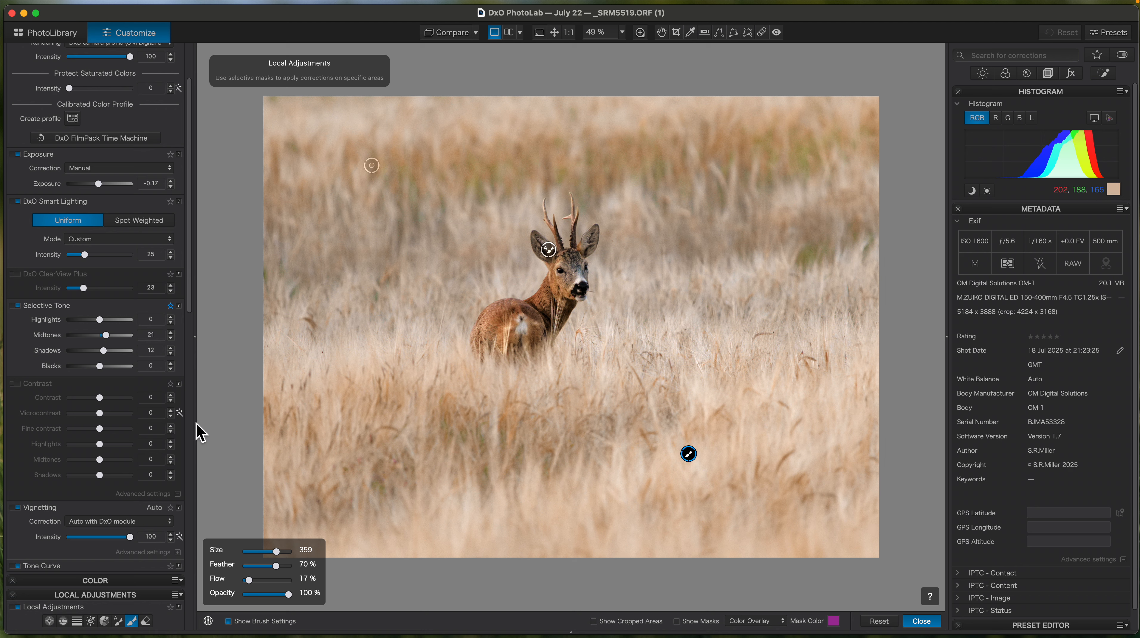
Step: Rename the Control Point mask as "dark grass" and the Brush mask as "light lead"
scroll(191, 309, down, 2)
mouse_move(192, 311)
mouse_down()
mouse_move(179, 361)
mouse_move(185, 453)
mouse_move(189, 442)
mouse_up()
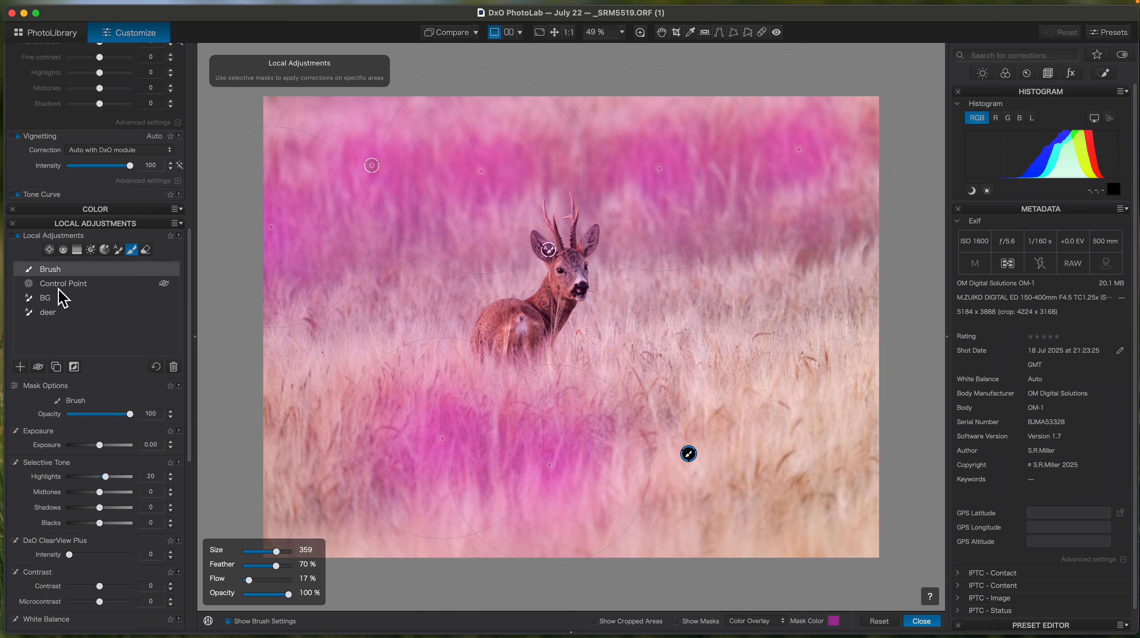
click(57, 283)
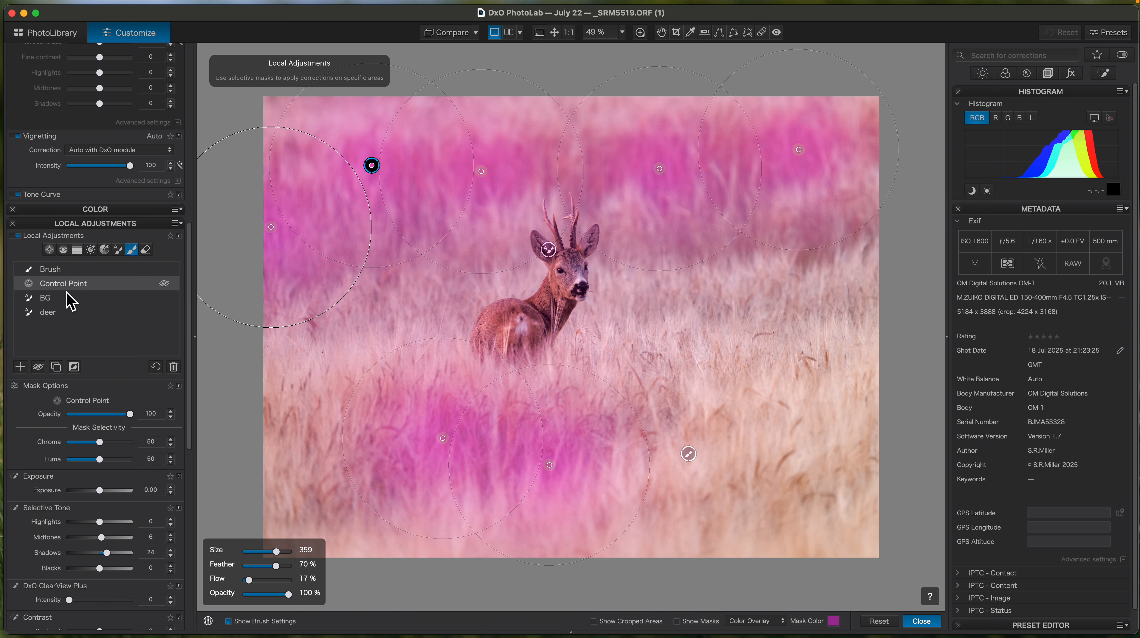
double_click(69, 284)
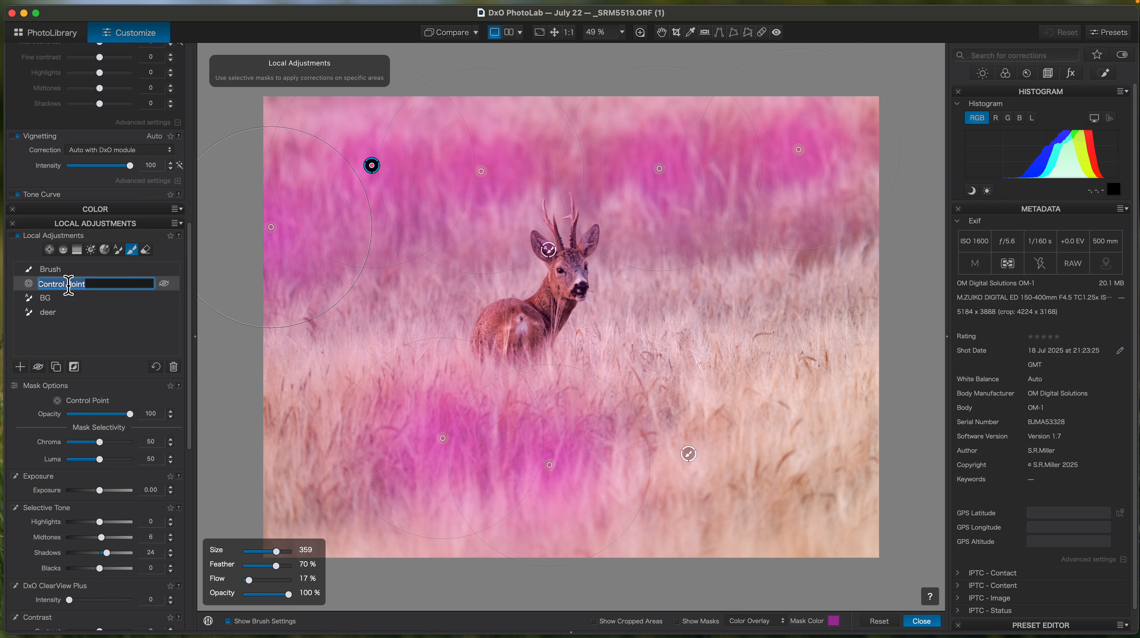
text(dark grass)
key(Return)
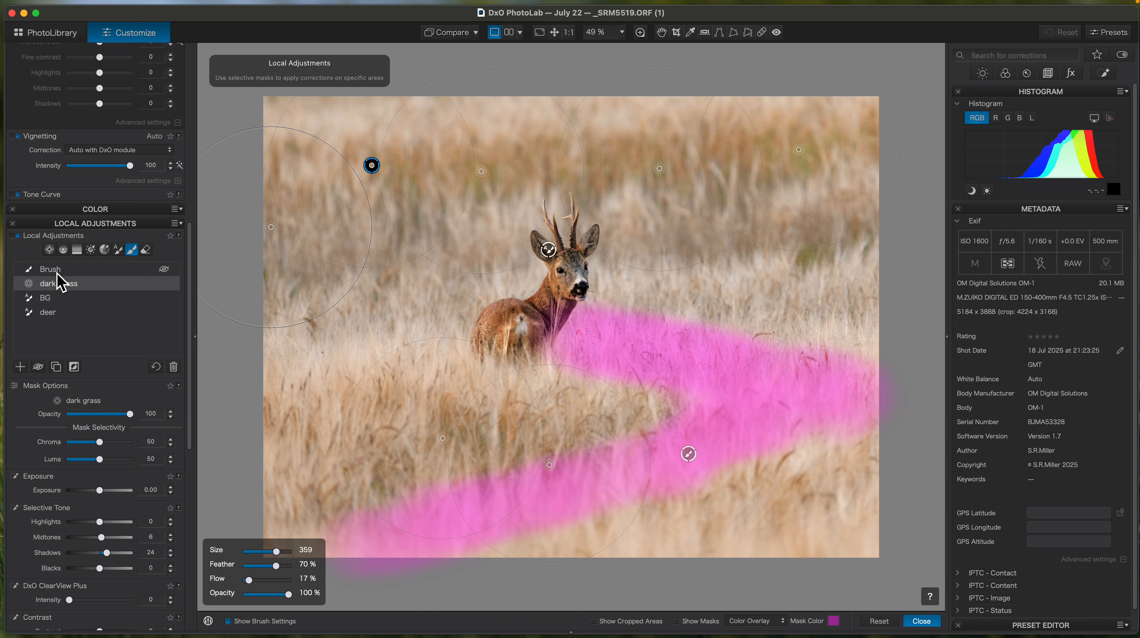
click(58, 274)
double_click(57, 272)
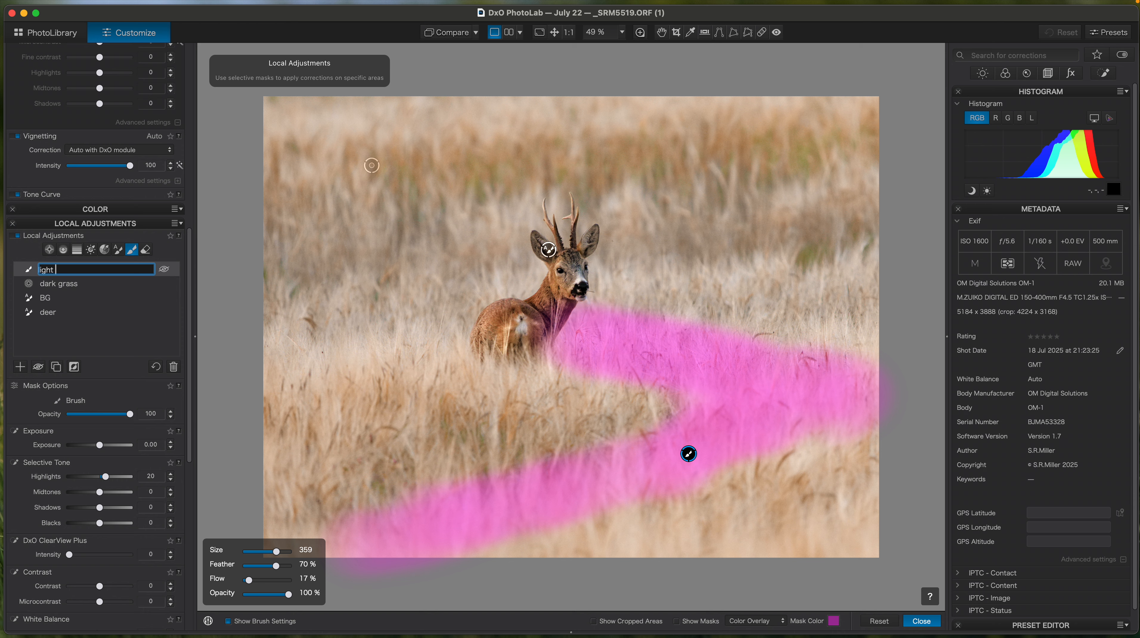
key(Return)
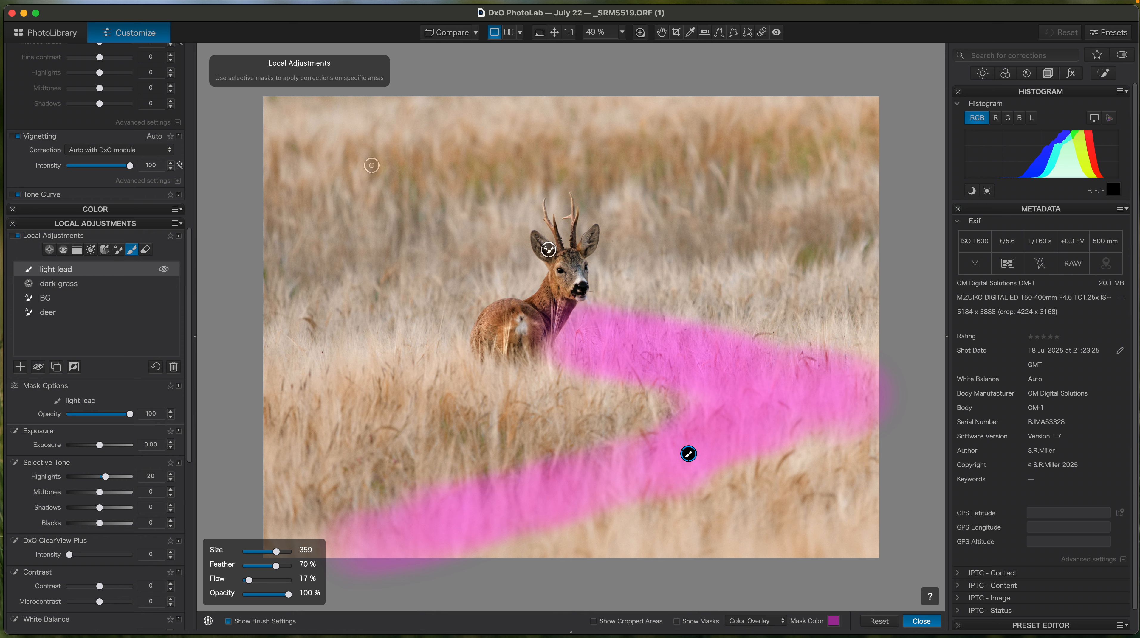
click(49, 287)
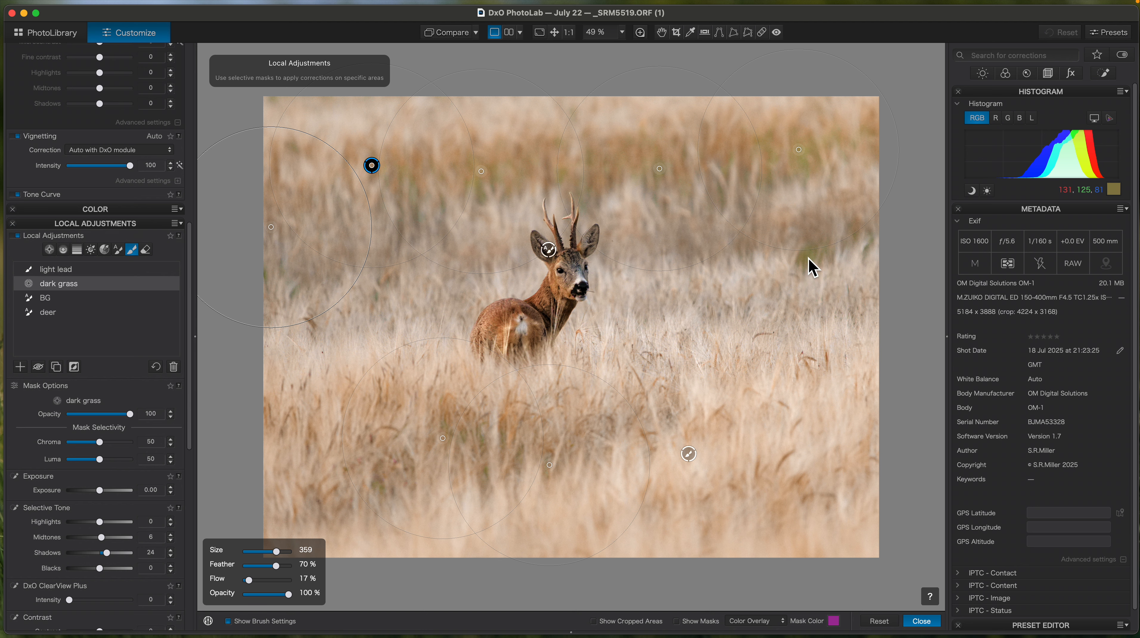
click(812, 267)
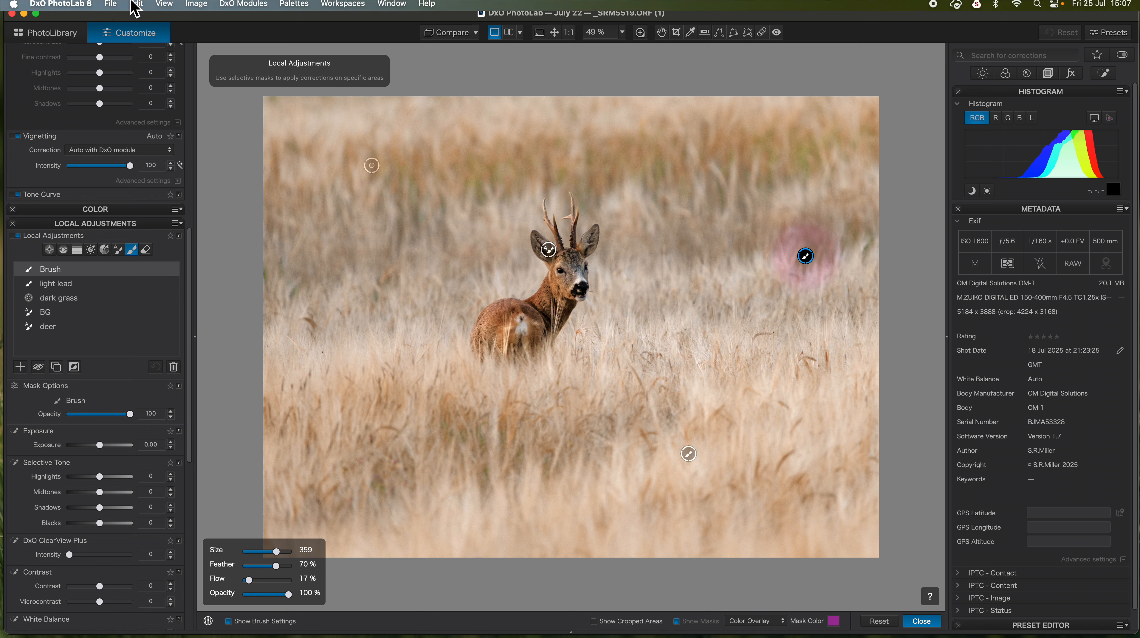
click(139, 5)
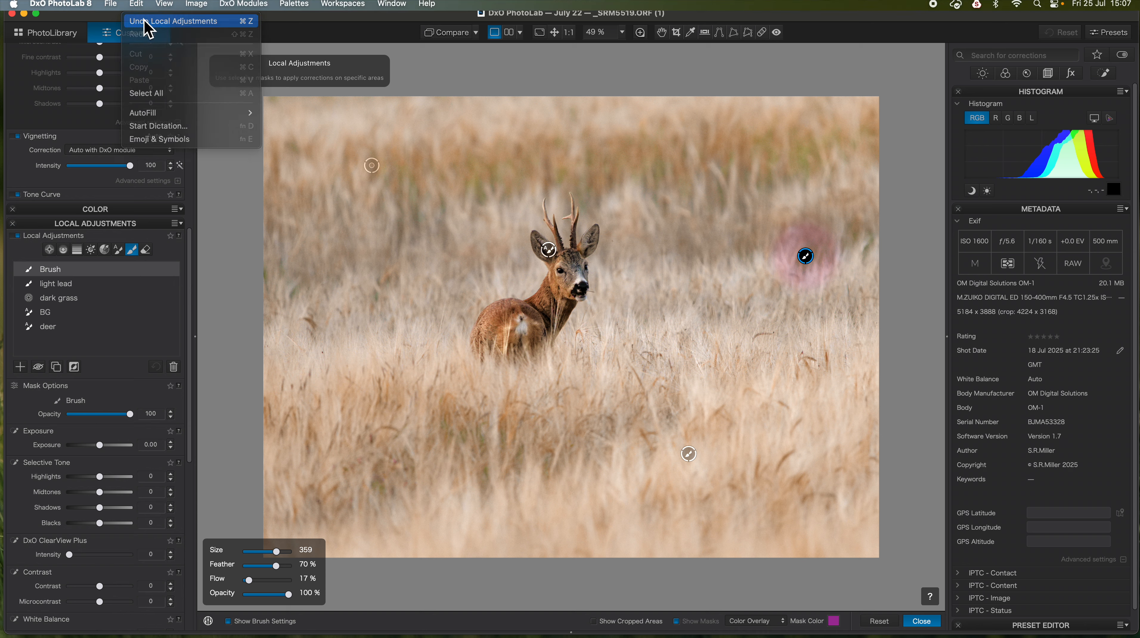
click(145, 20)
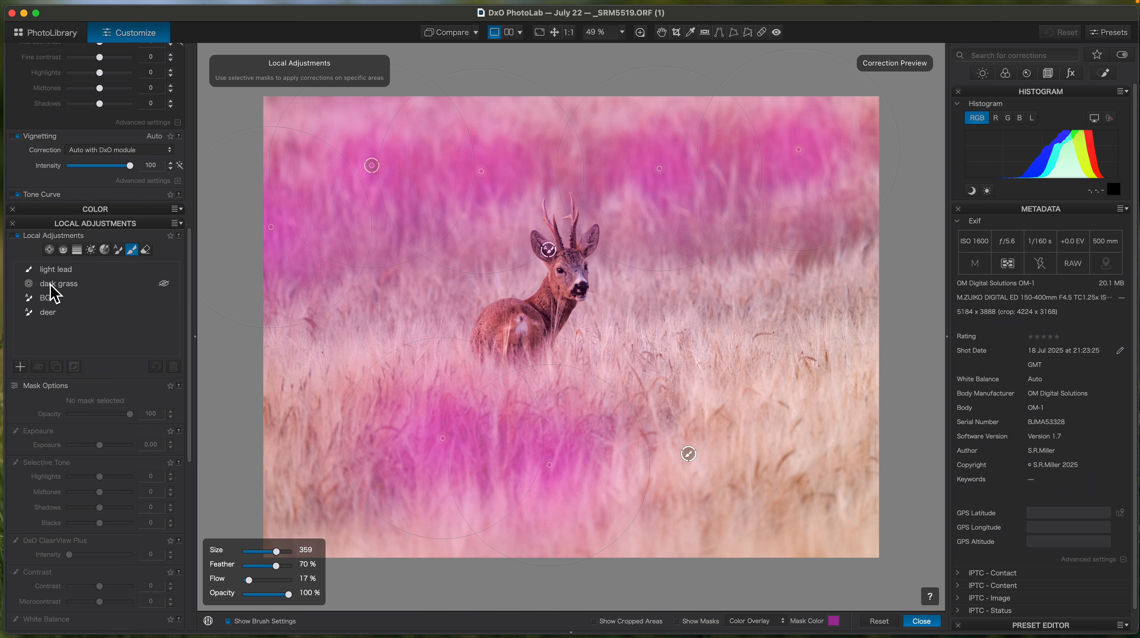
Step: Add a control point to the dark grass mask on the green patch right of the deer and slightly shrink its radius
click(54, 288)
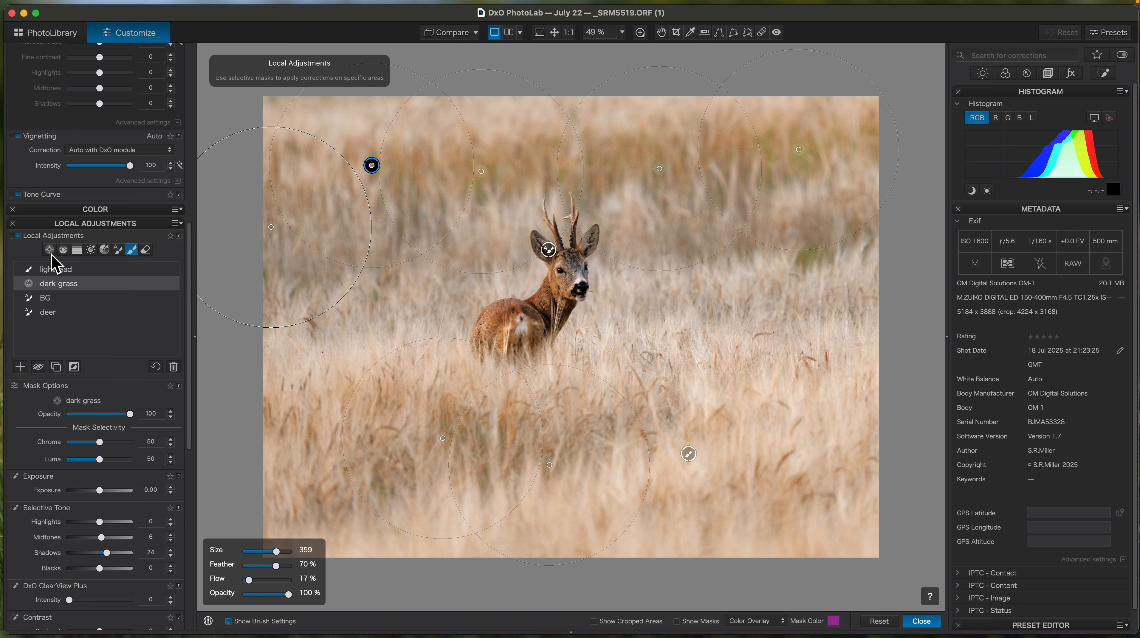
click(806, 255)
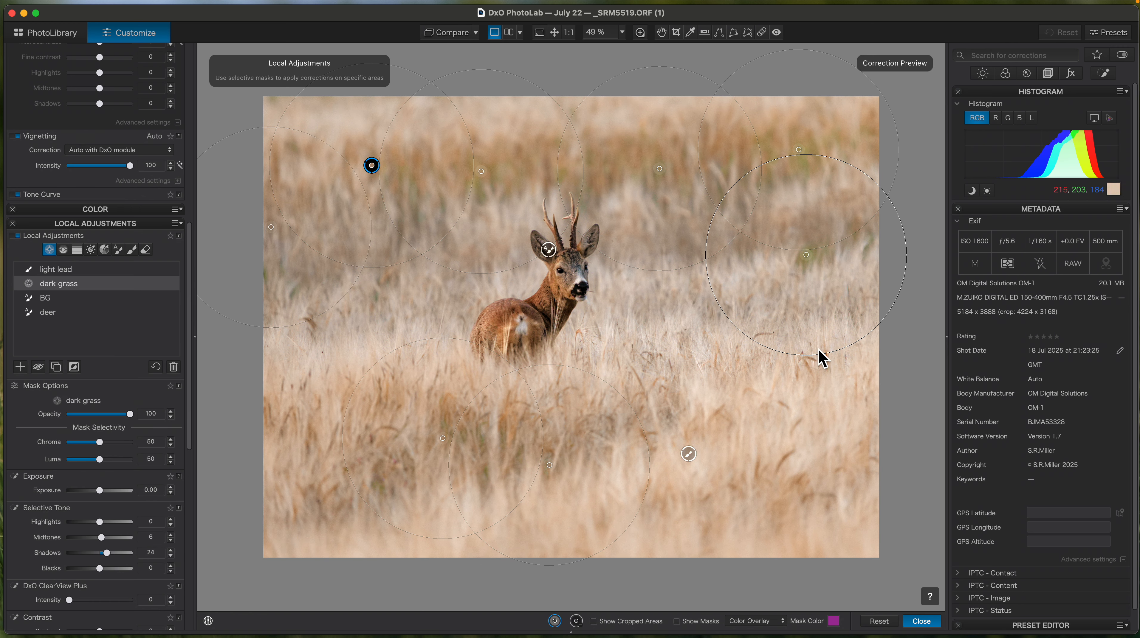
drag(822, 357, 820, 338)
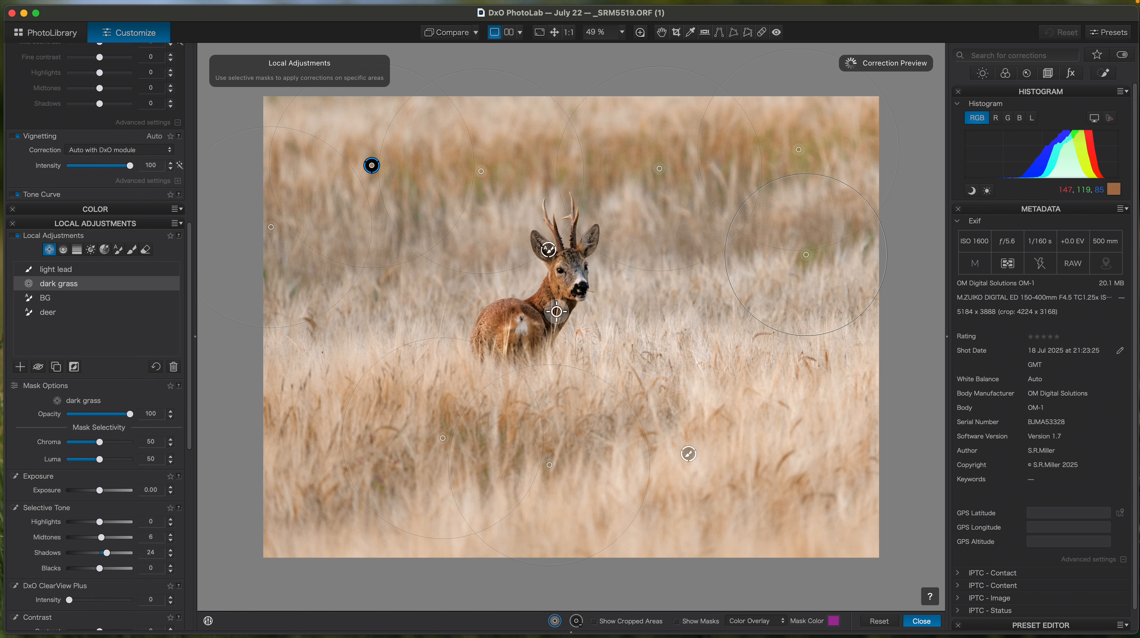
Step: Set the dark grass mask's green HSL saturation to -19, shift its hue slightly toward yellow, and set the all-colour saturation to -6
drag(192, 391, 185, 527)
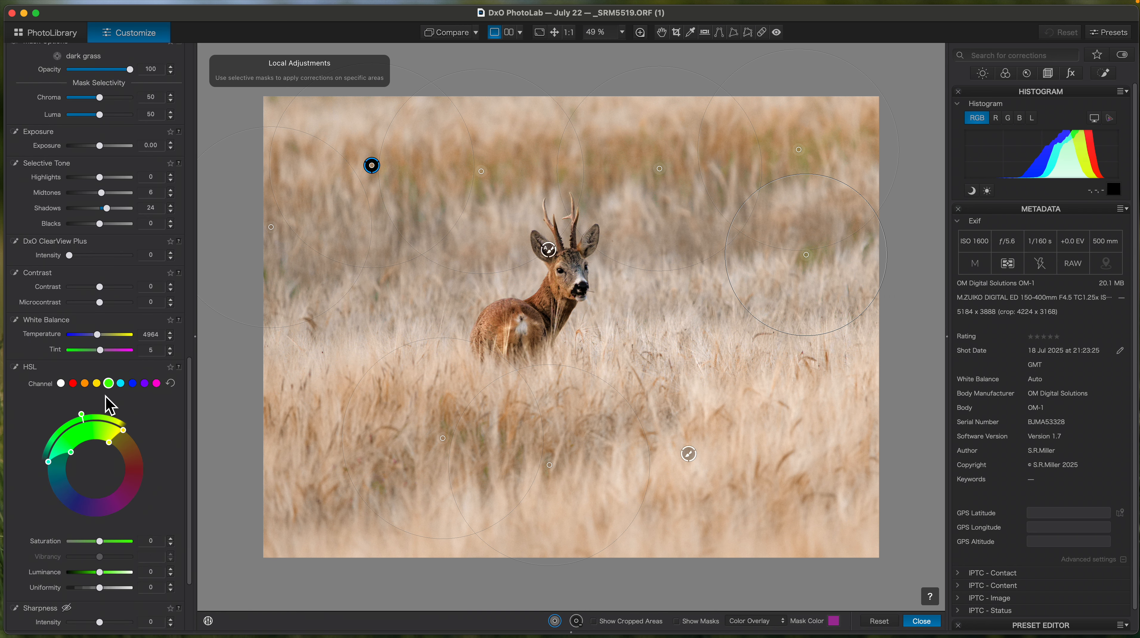
drag(99, 541, 101, 553)
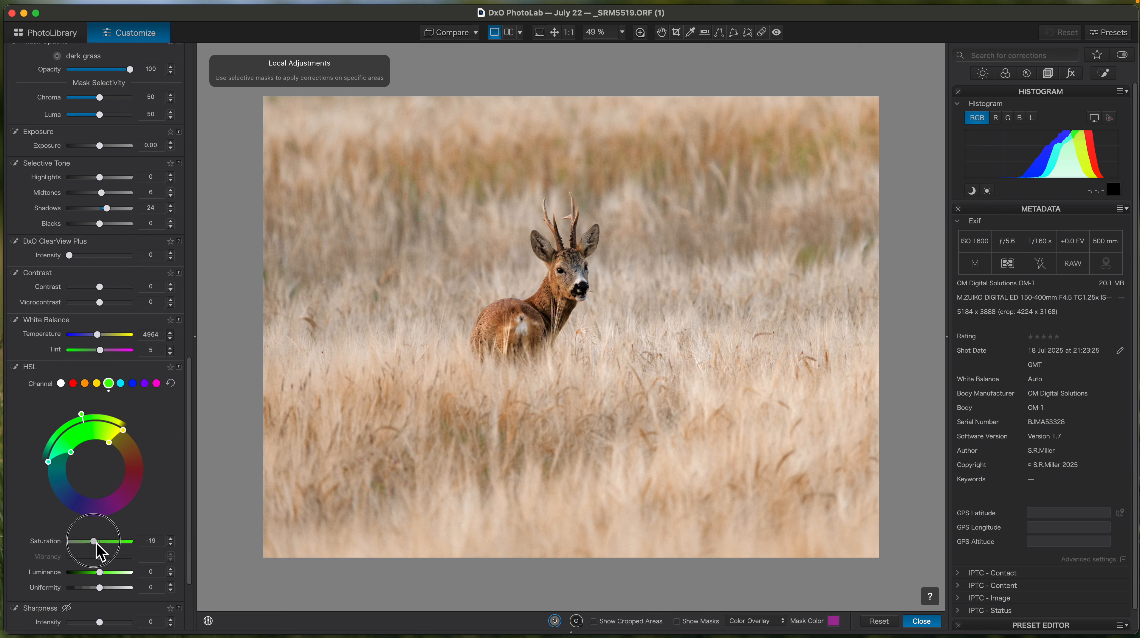
drag(86, 418, 96, 432)
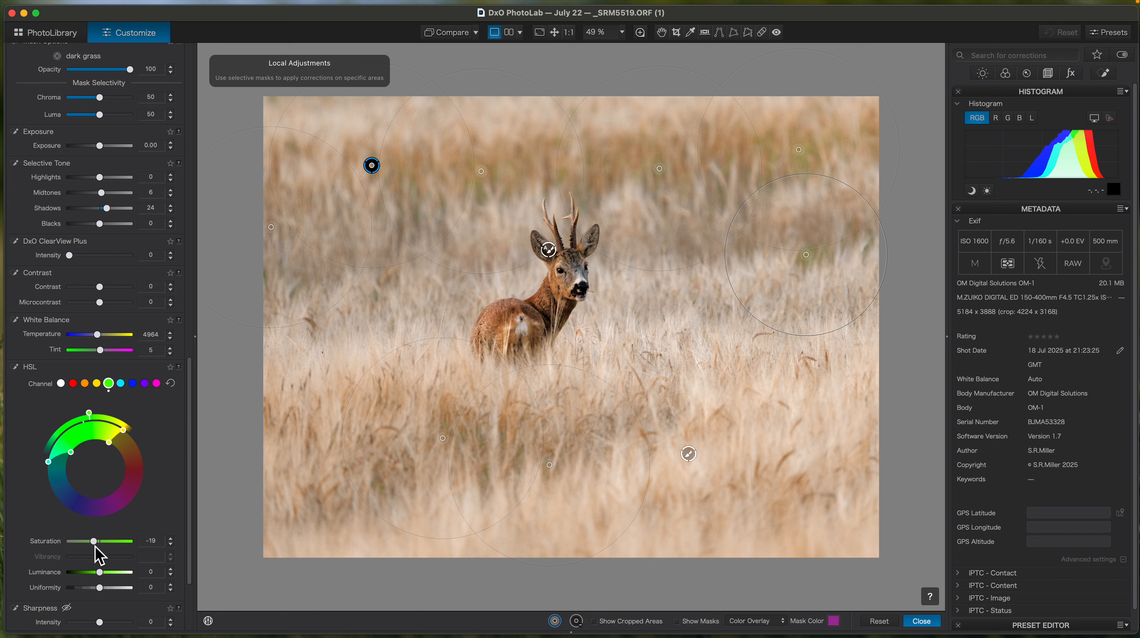
click(60, 384)
drag(101, 541, 104, 550)
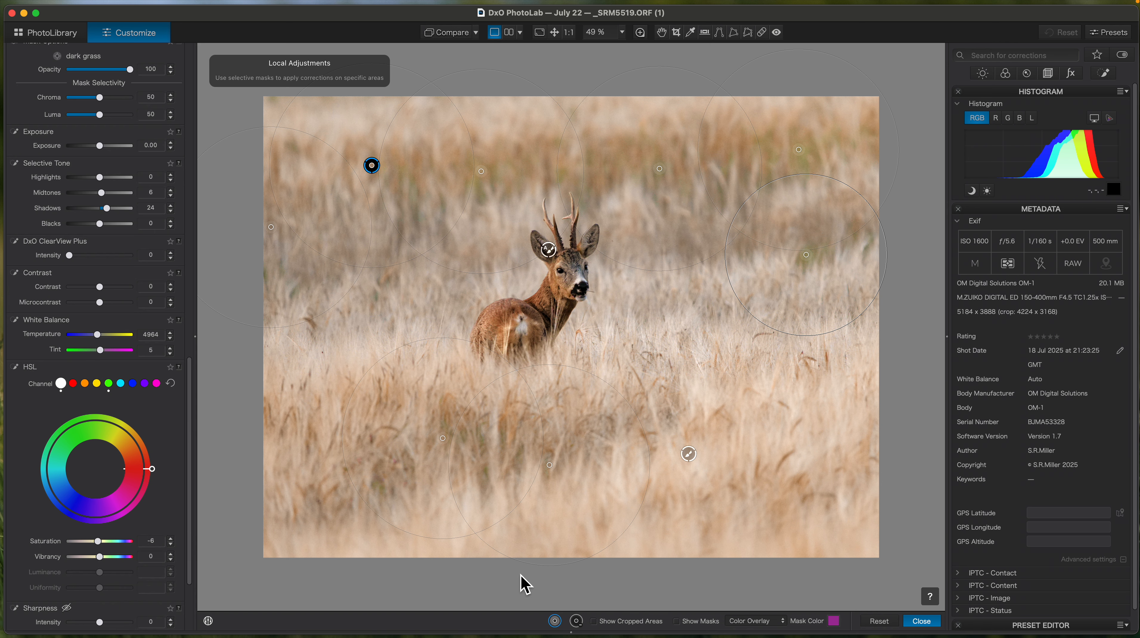
Step: Finish the local adjustments and apply a Creative Vignetting of intensity -16, midpoint 100, transition 100 and roundness 76
click(920, 621)
drag(191, 411, 191, 476)
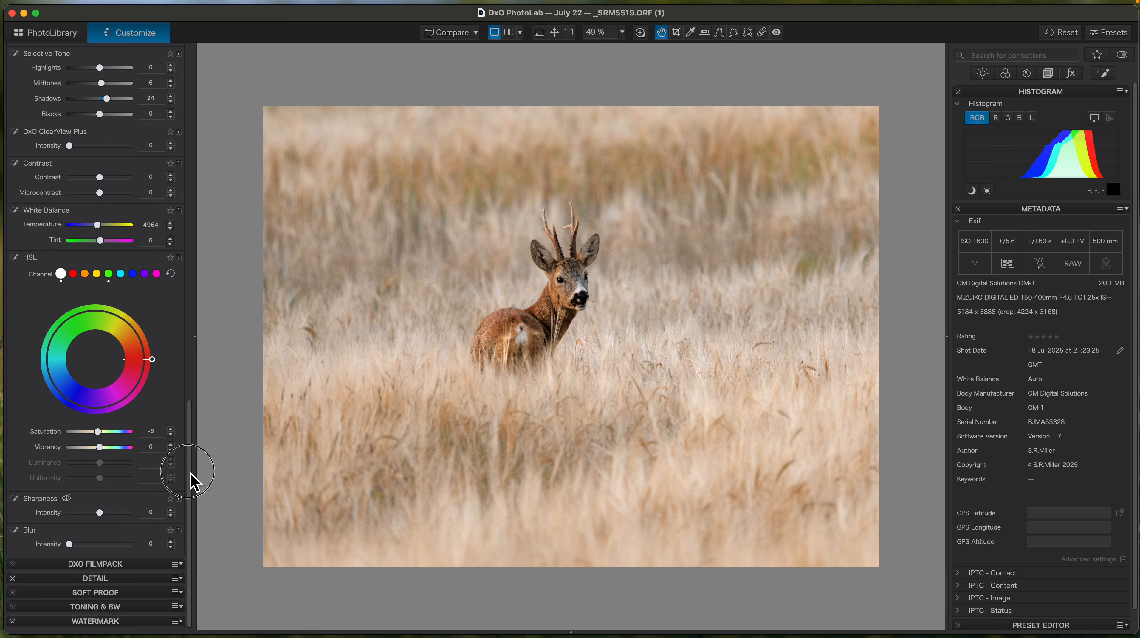
click(100, 566)
drag(190, 518, 184, 597)
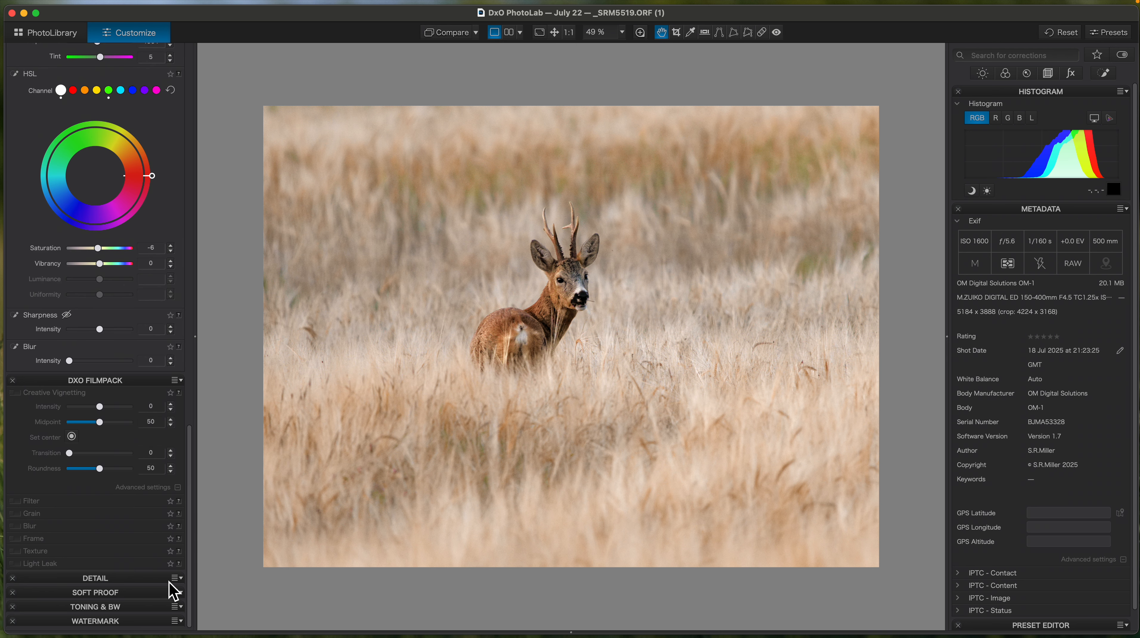
drag(101, 407, 95, 408)
drag(70, 453, 143, 469)
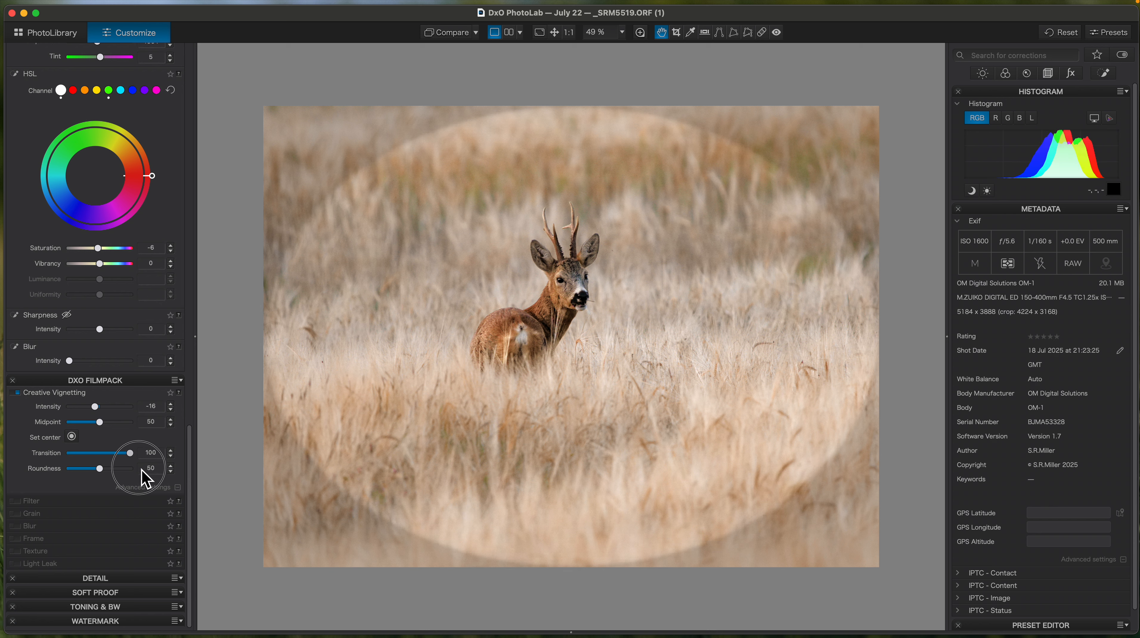
drag(101, 425, 130, 429)
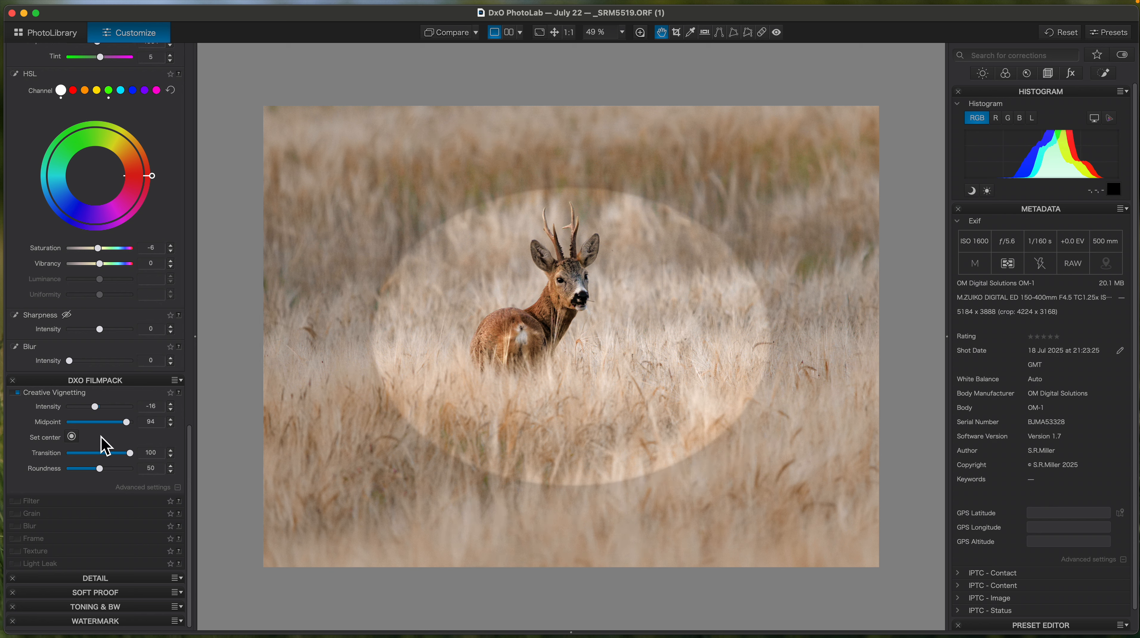
drag(100, 470, 120, 474)
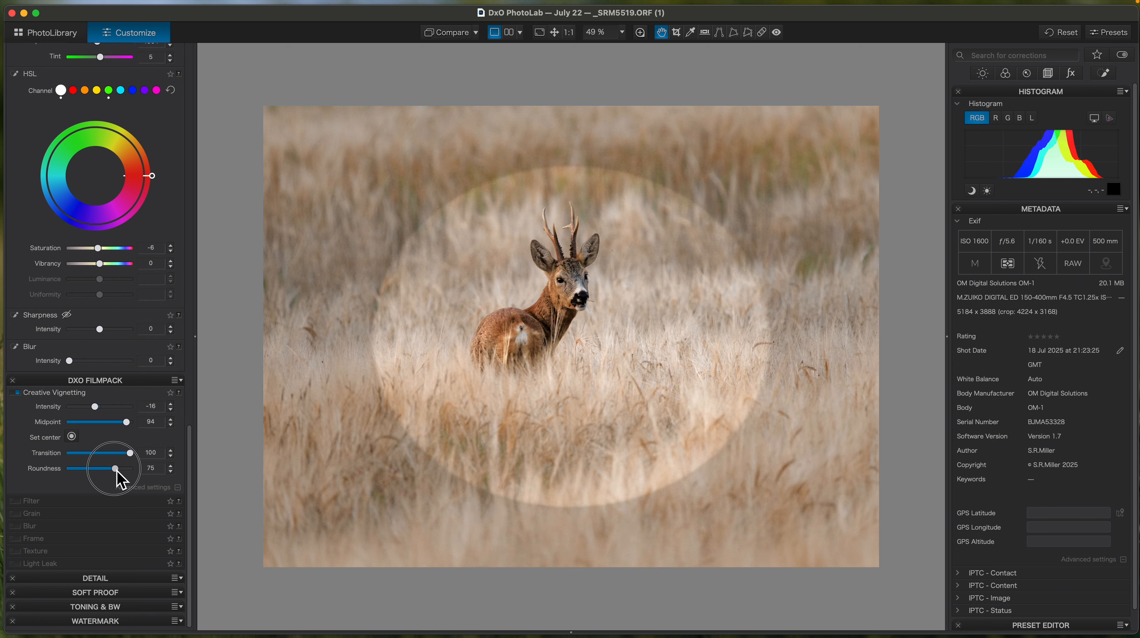
drag(127, 427, 140, 428)
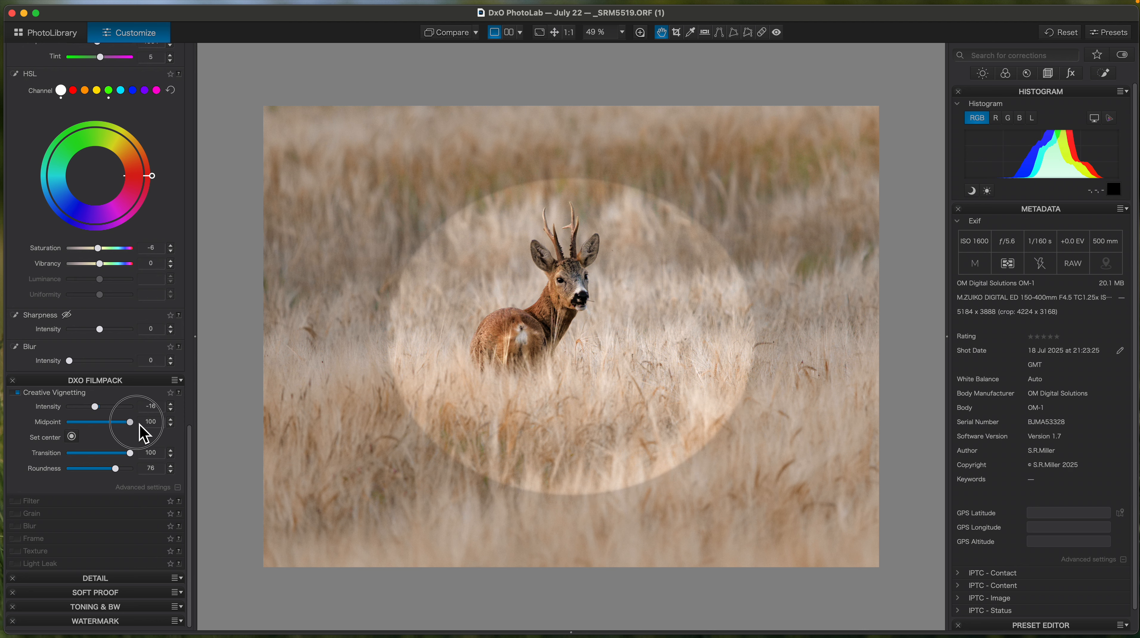
Step: Centre the creative vignette on the deer's body and set its transition to 0 and intensity to -5
click(72, 436)
drag(583, 339, 557, 325)
drag(135, 457, 67, 454)
drag(96, 407, 100, 408)
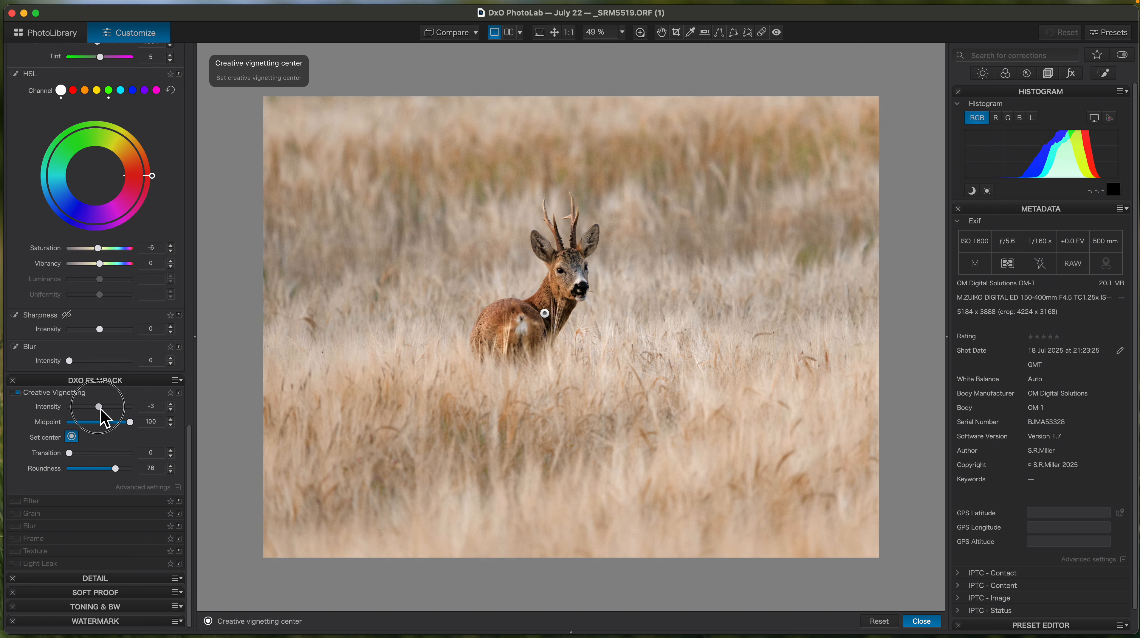
click(171, 411)
click(171, 411)
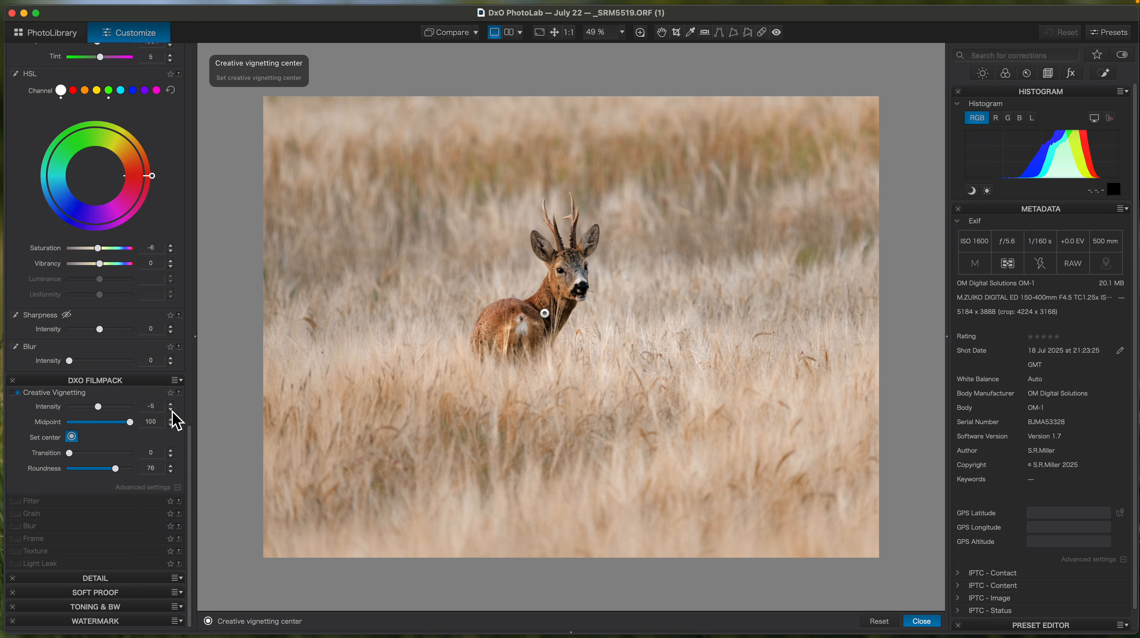
click(924, 623)
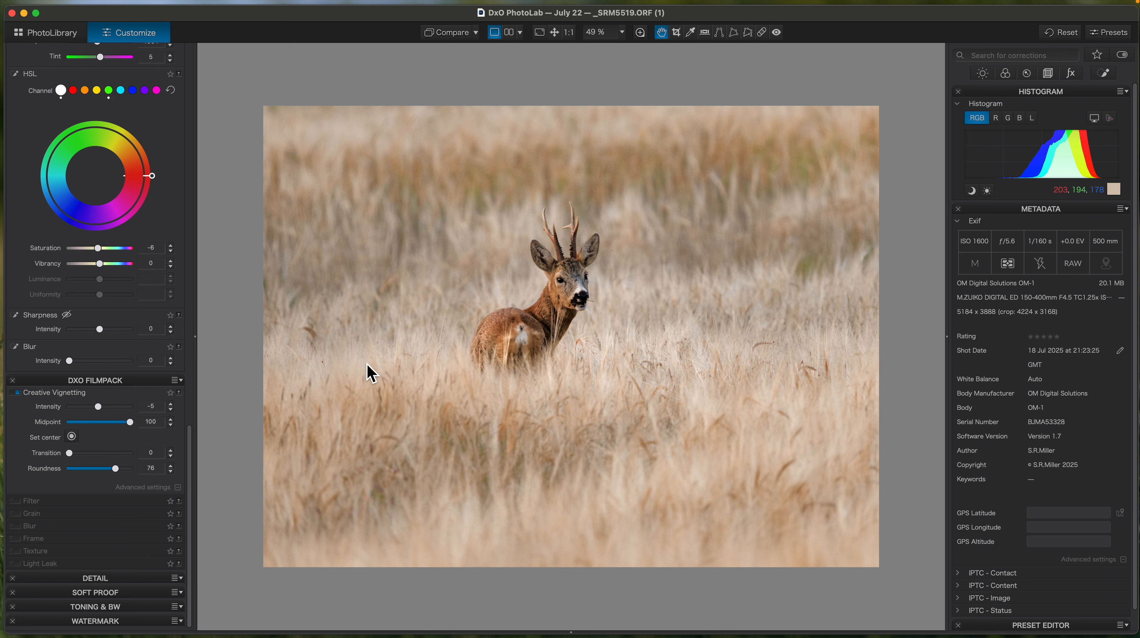
Step: Repair the dark grass stalk left of the deer with ReTouch, sourcing from the clean grass between it and the deer
key(r)
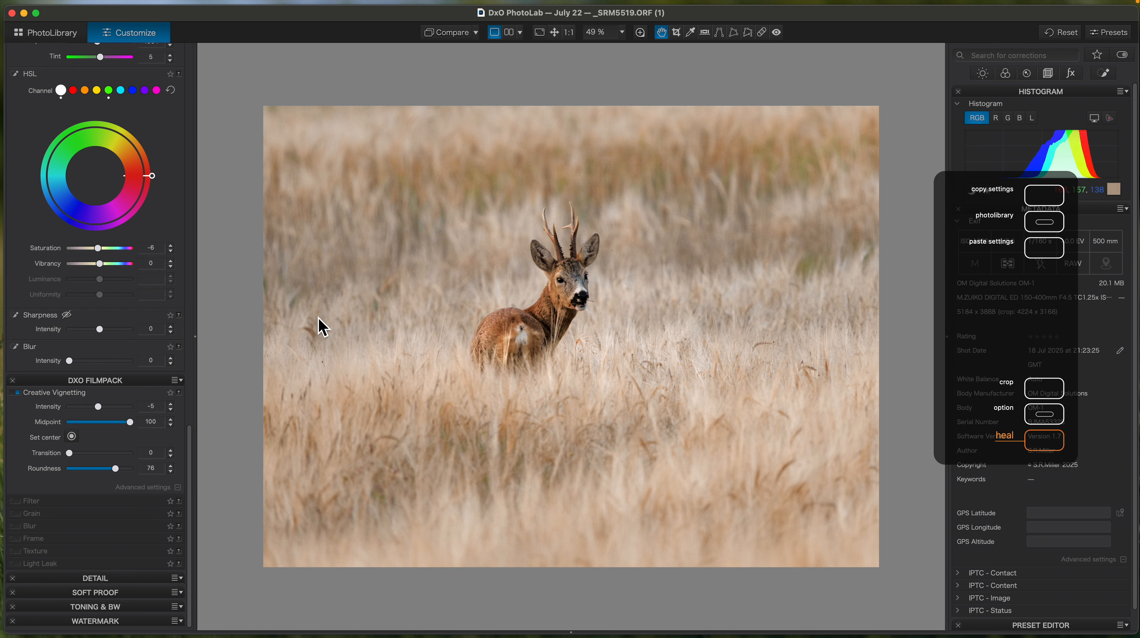
drag(338, 308, 343, 331)
drag(418, 282, 409, 314)
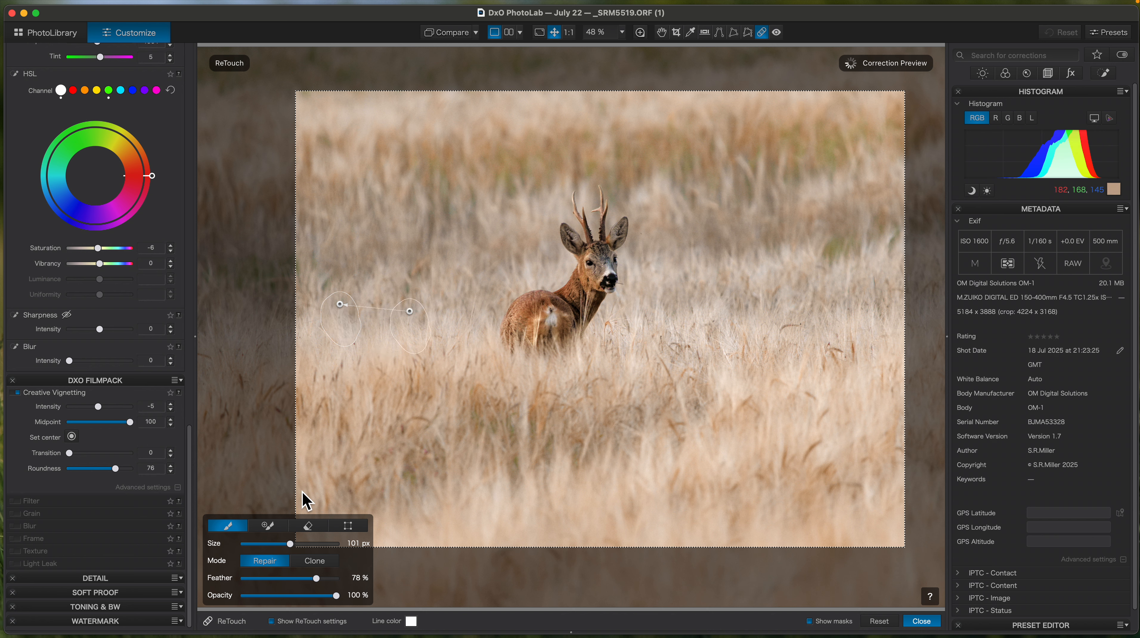
click(348, 527)
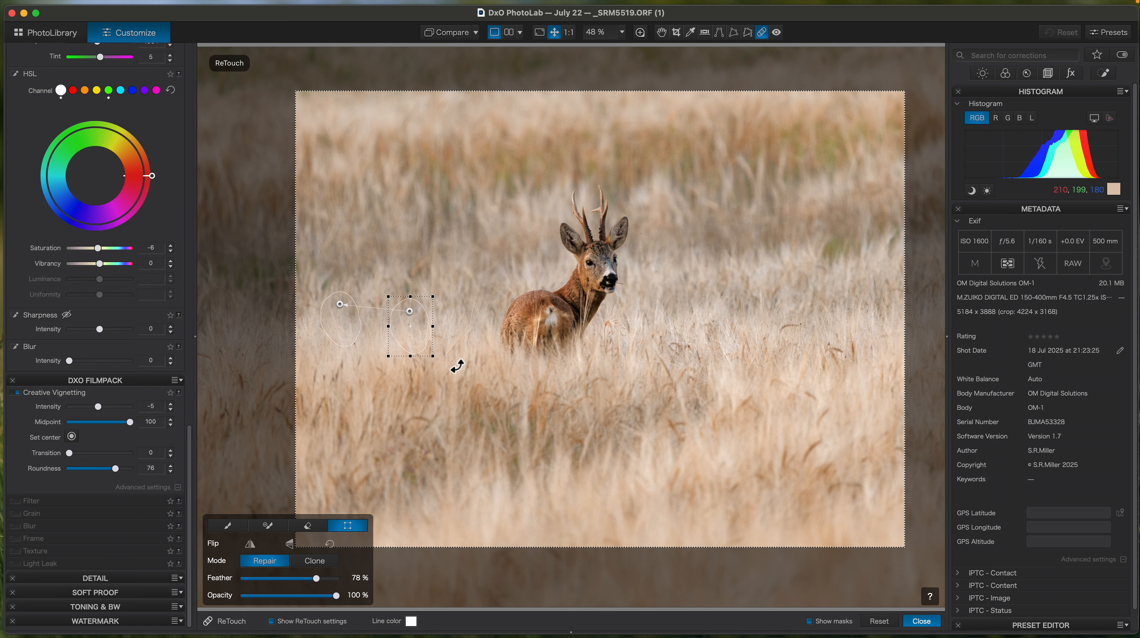
click(922, 623)
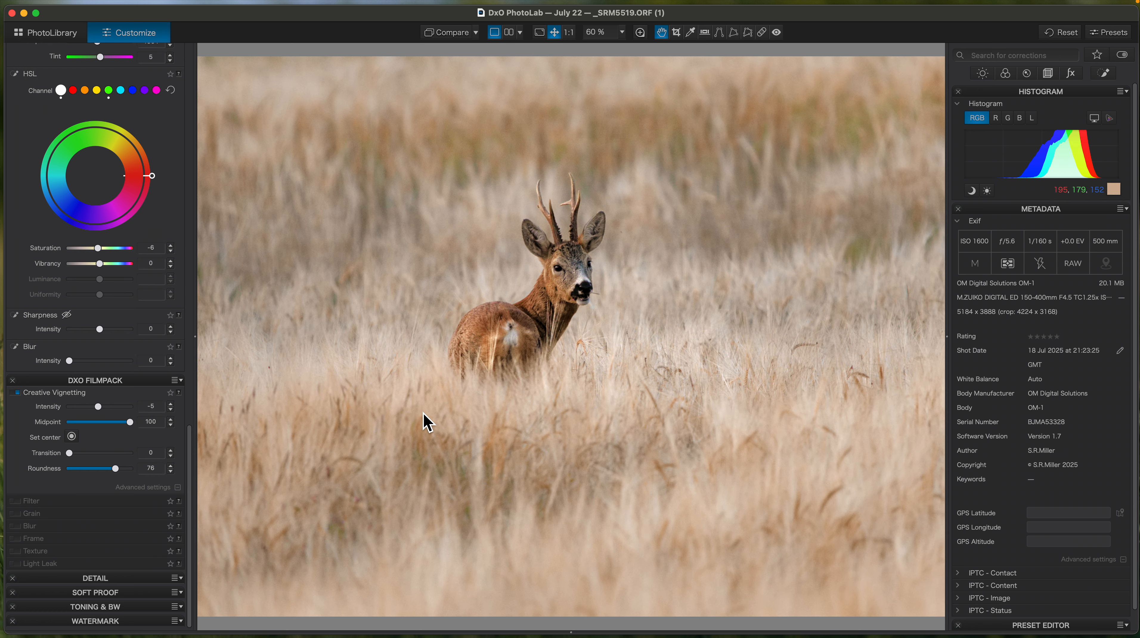
Step: Review the whole edited photo and compare it with the uncorrected image
scroll(422, 416, down, 3)
scroll(425, 423, up, 1)
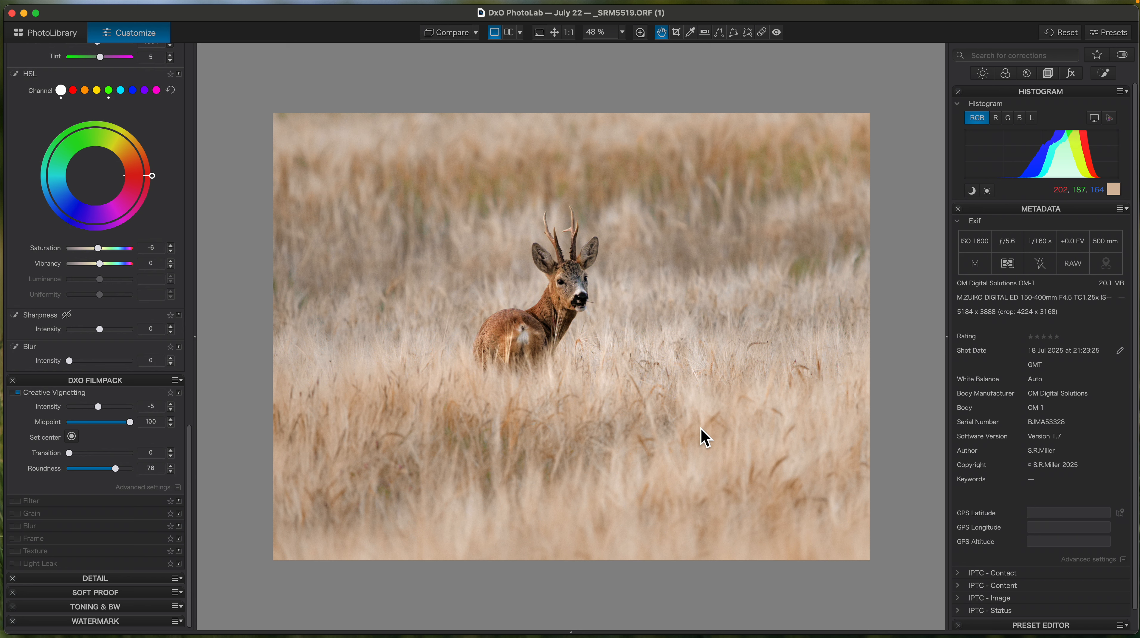
click(451, 35)
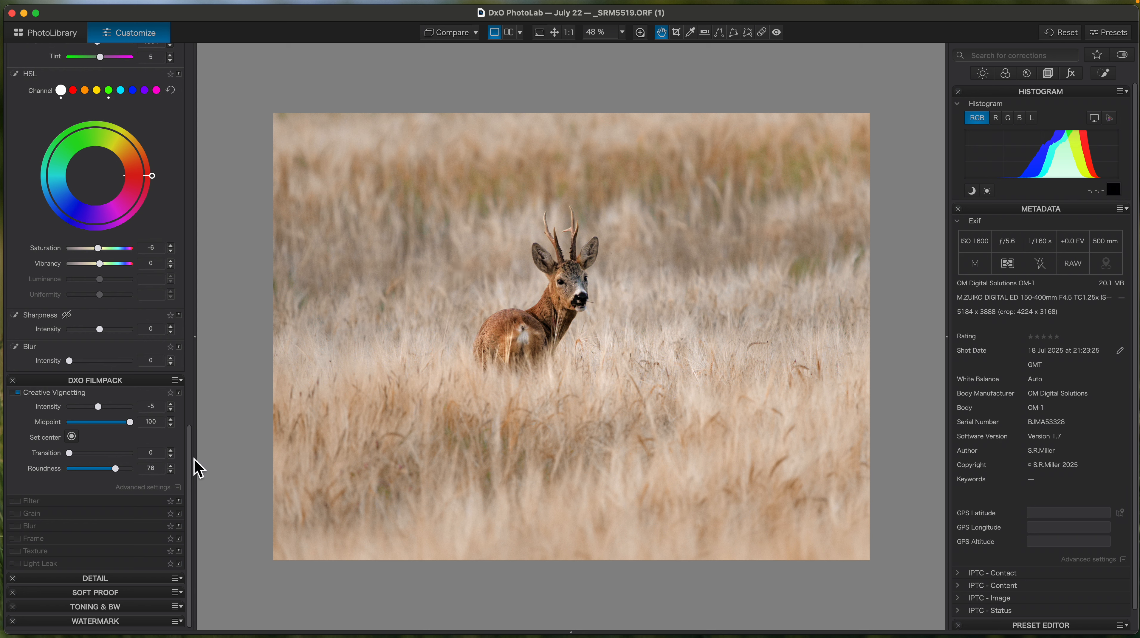
scroll(199, 468, up, 2)
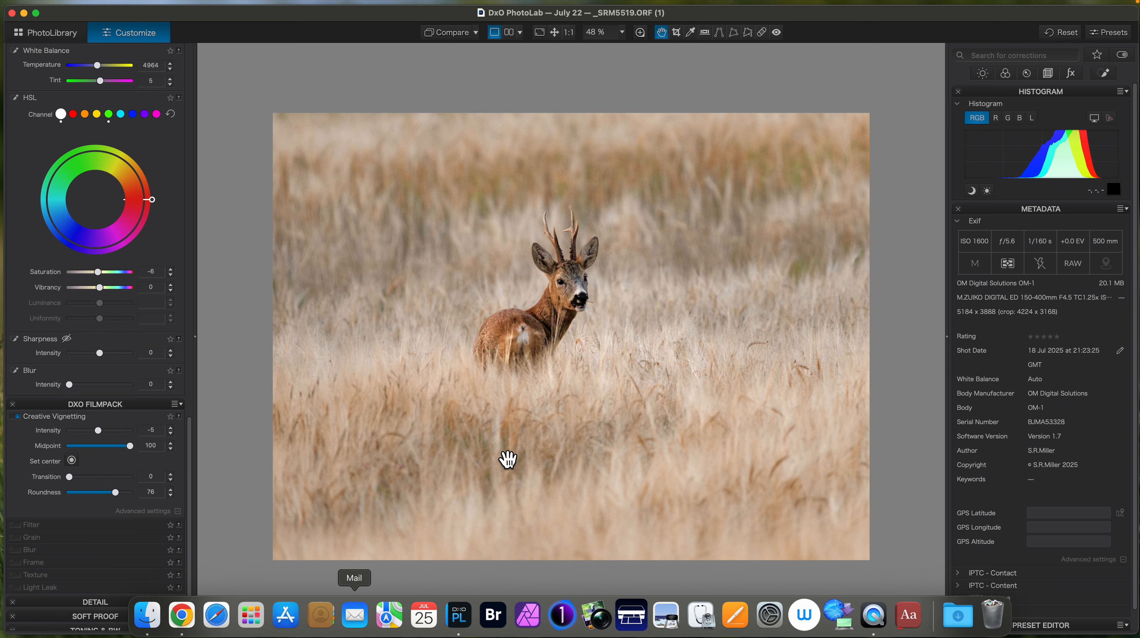
click(453, 39)
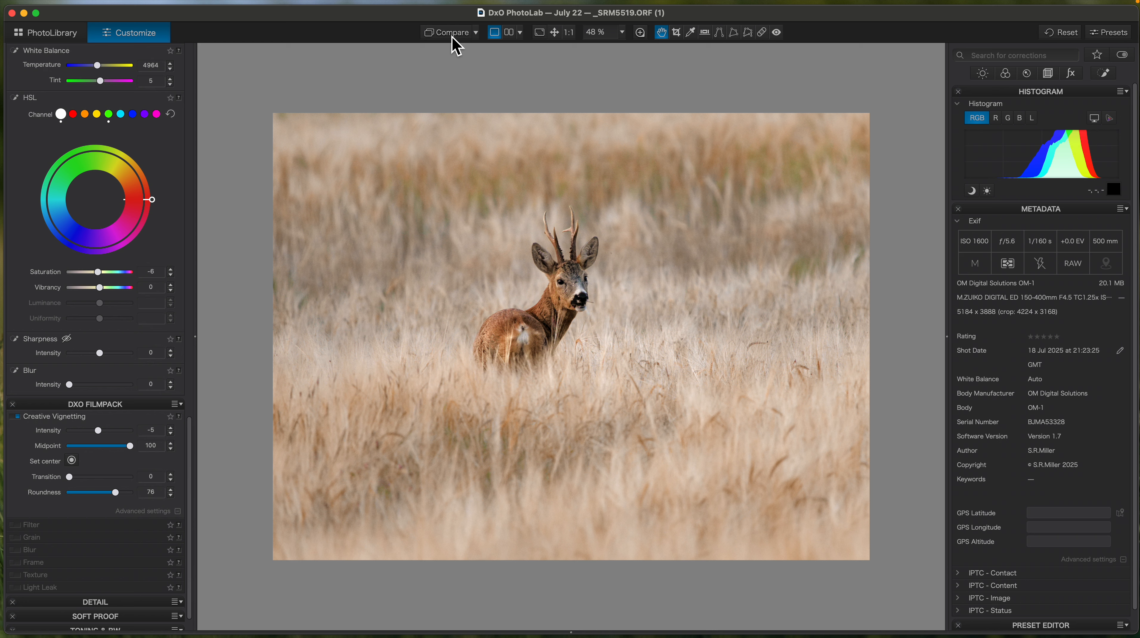
Step: Show the Detail corrections and inspect the deer's head and coat at 100% with the Loupe
click(84, 604)
drag(190, 511, 198, 607)
key(l)
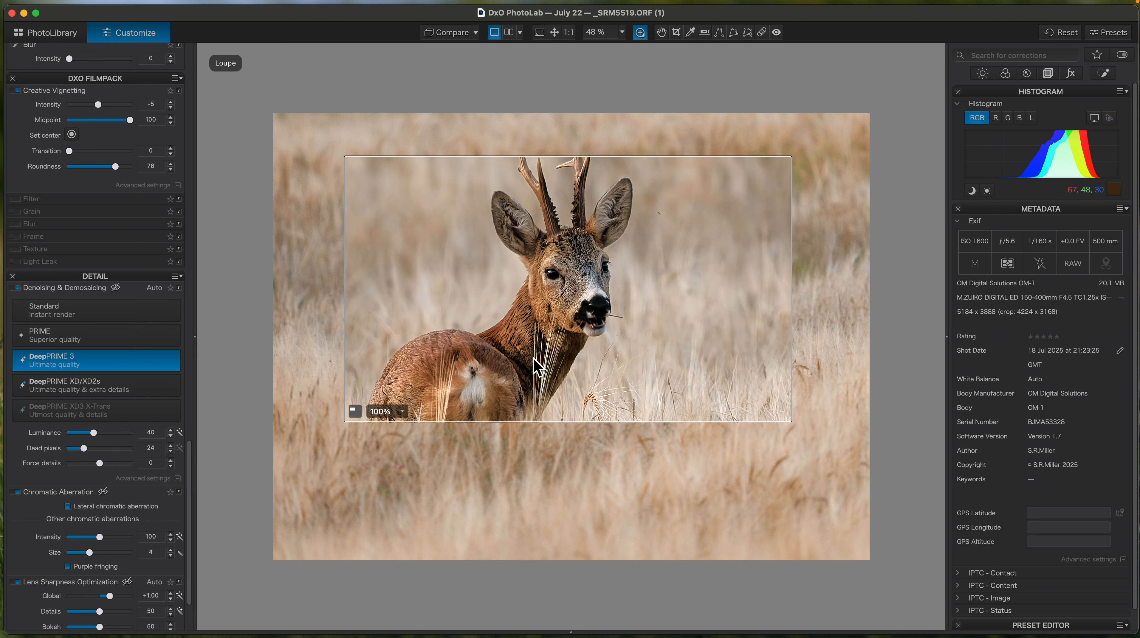
key(l)
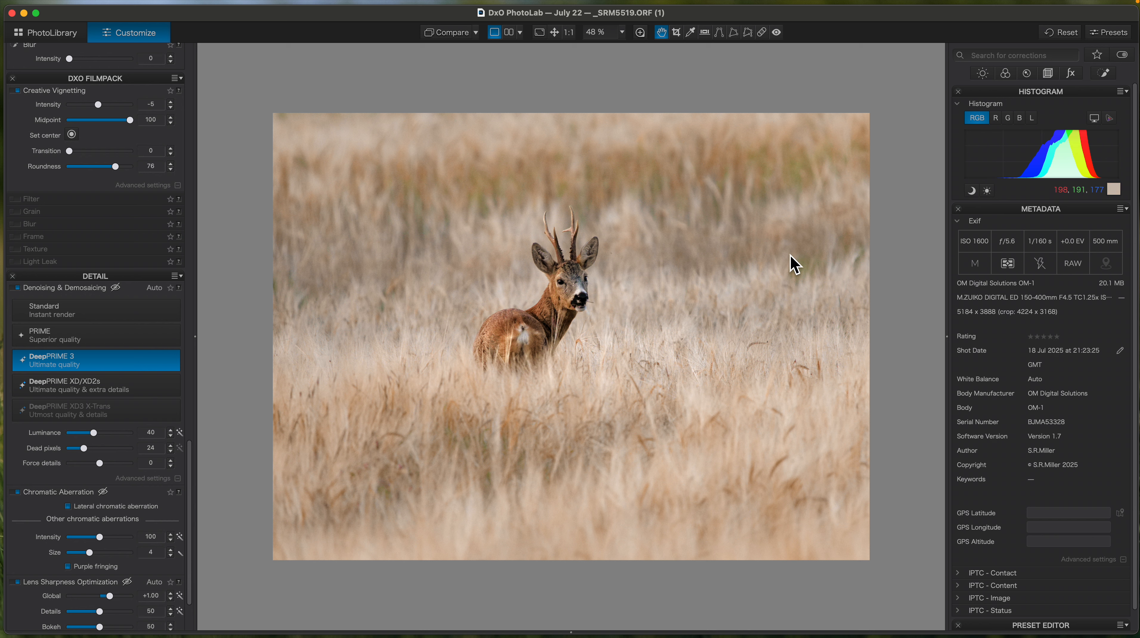
mouse_move(1056, 1)
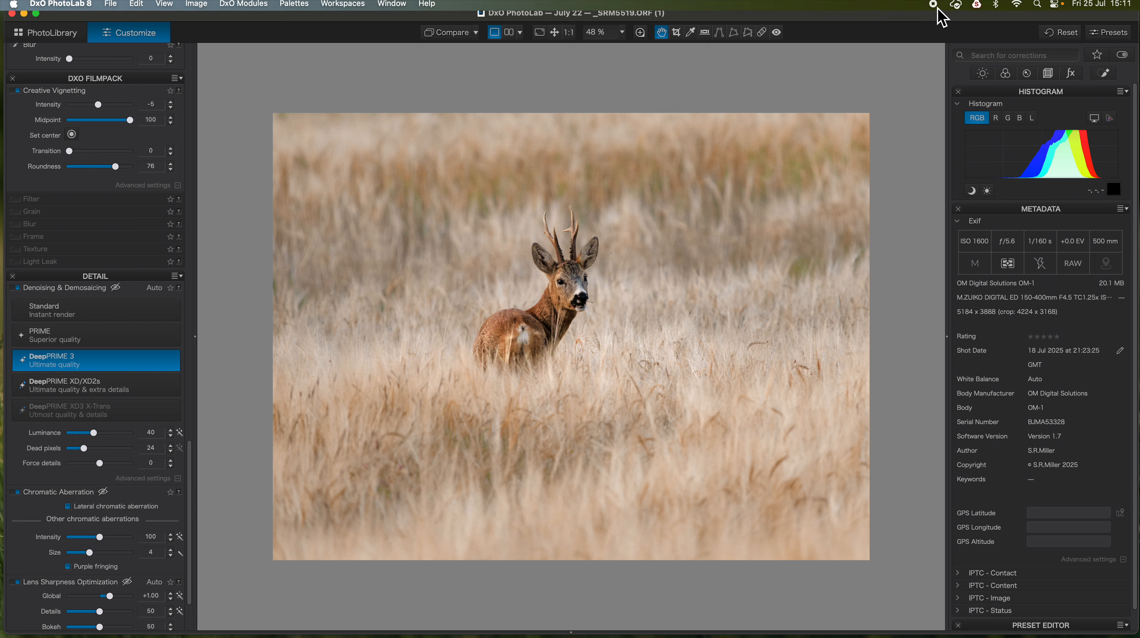